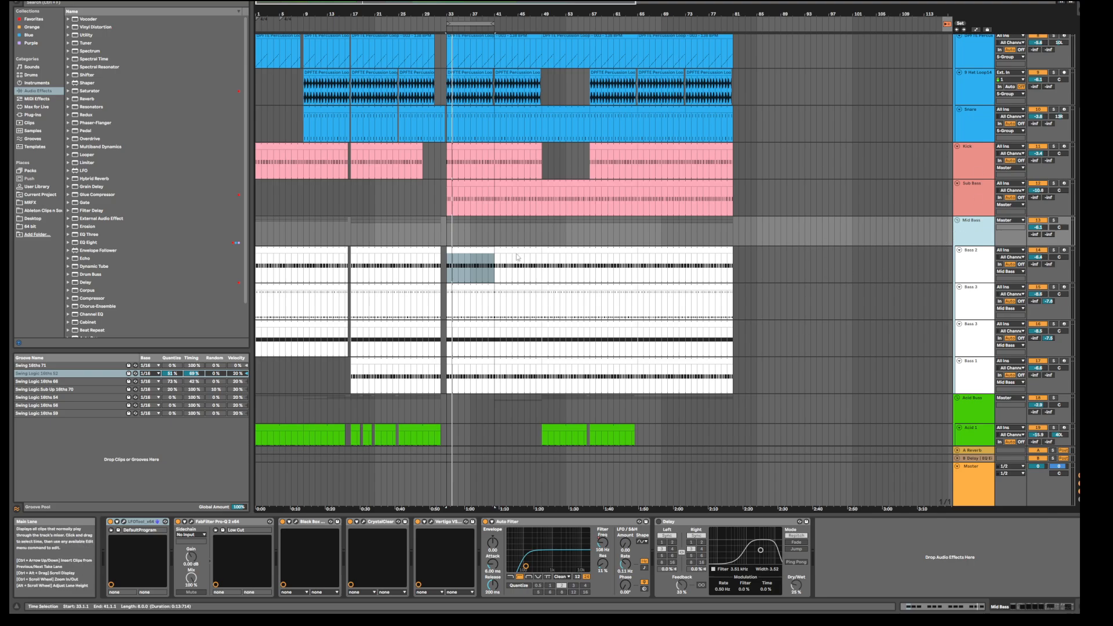
pyautogui.scroll(2, 548, 302)
pyautogui.scroll(-2, 552, 301)
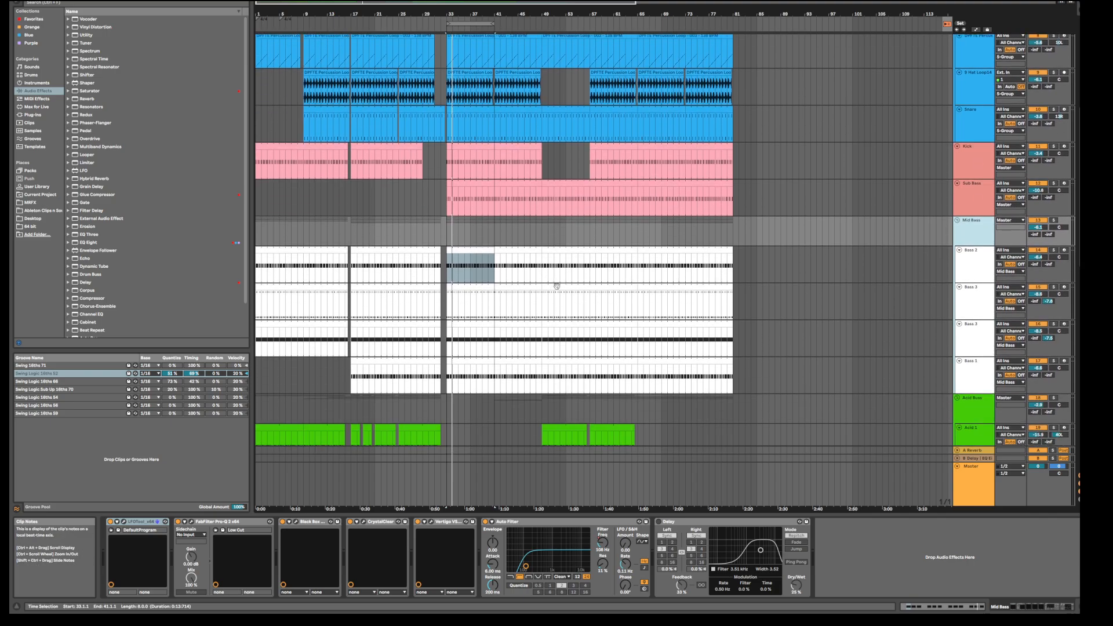
pyautogui.scroll(1, 551, 259)
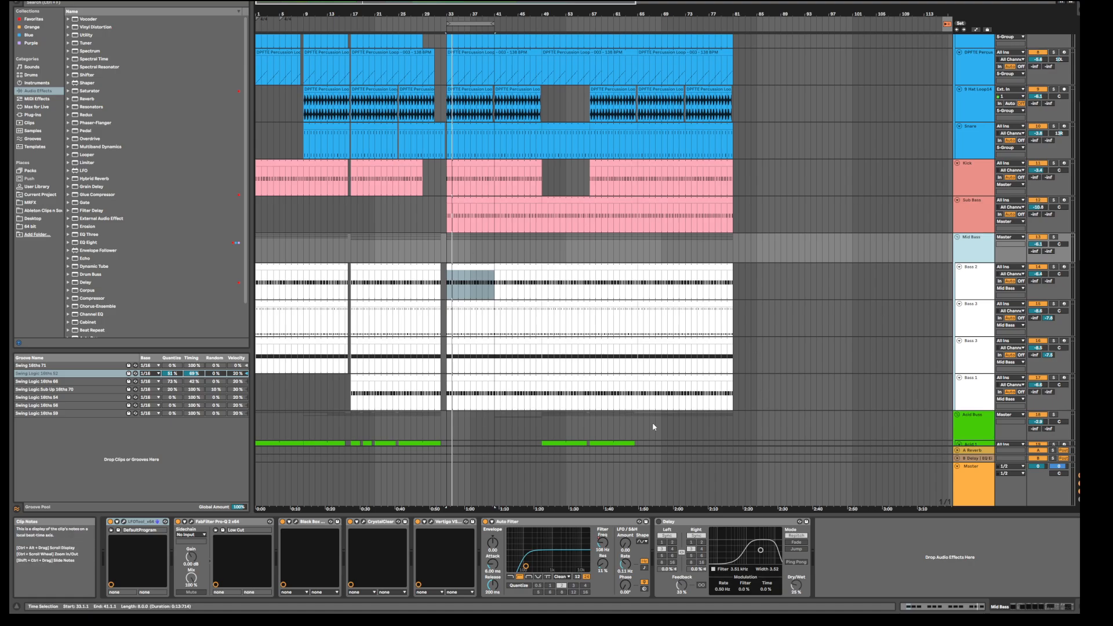
pyautogui.scroll(1, 597, 383)
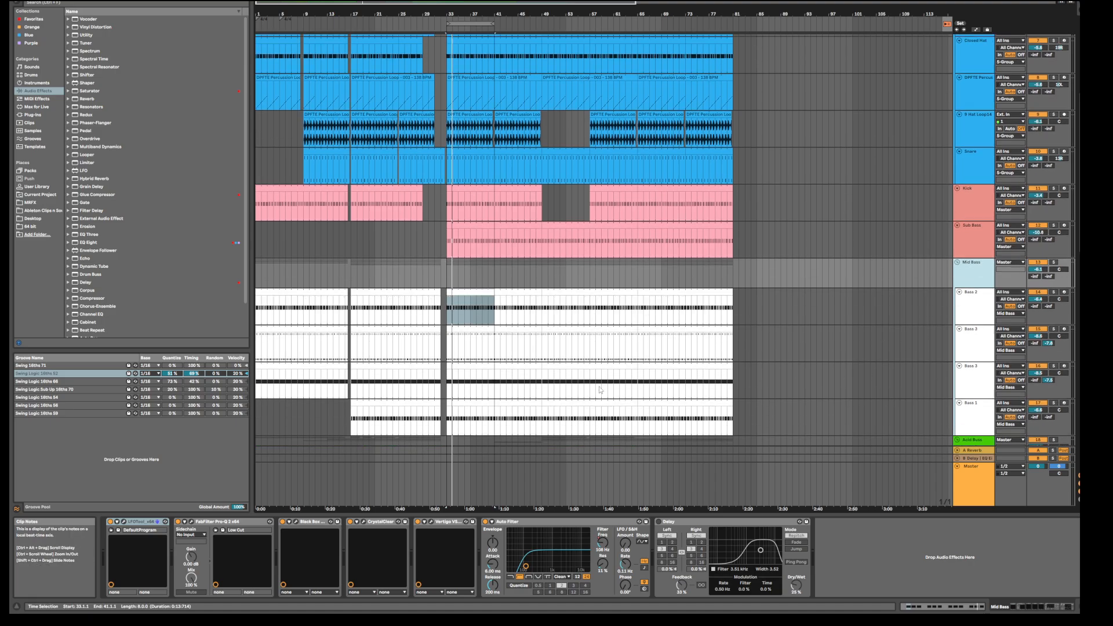
pyautogui.scroll(-1, 599, 390)
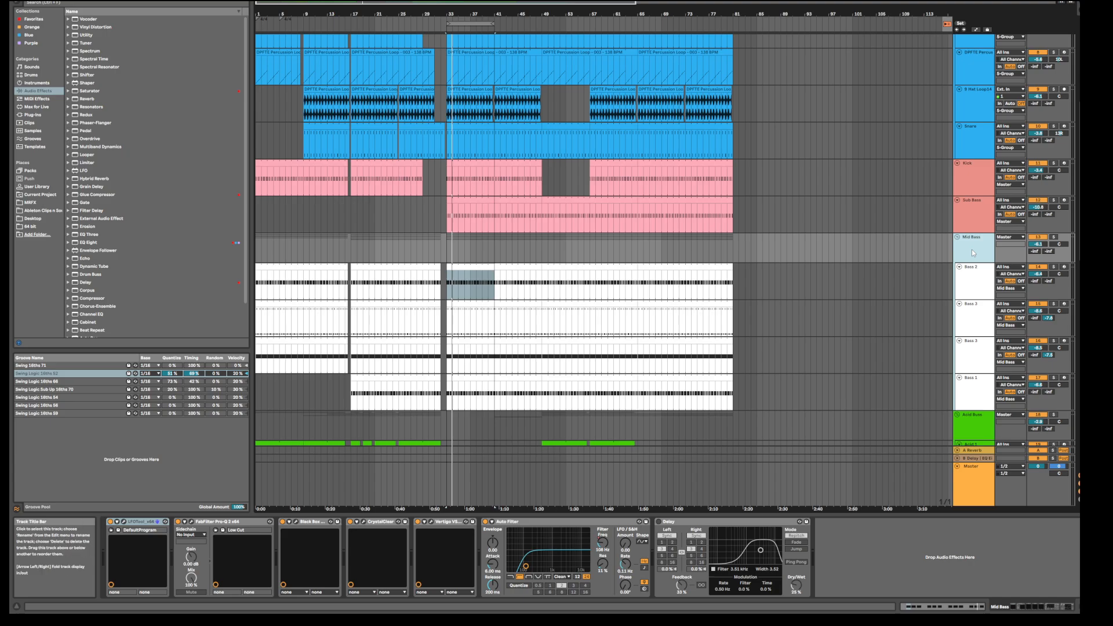
pyautogui.scroll(3, 484, 303)
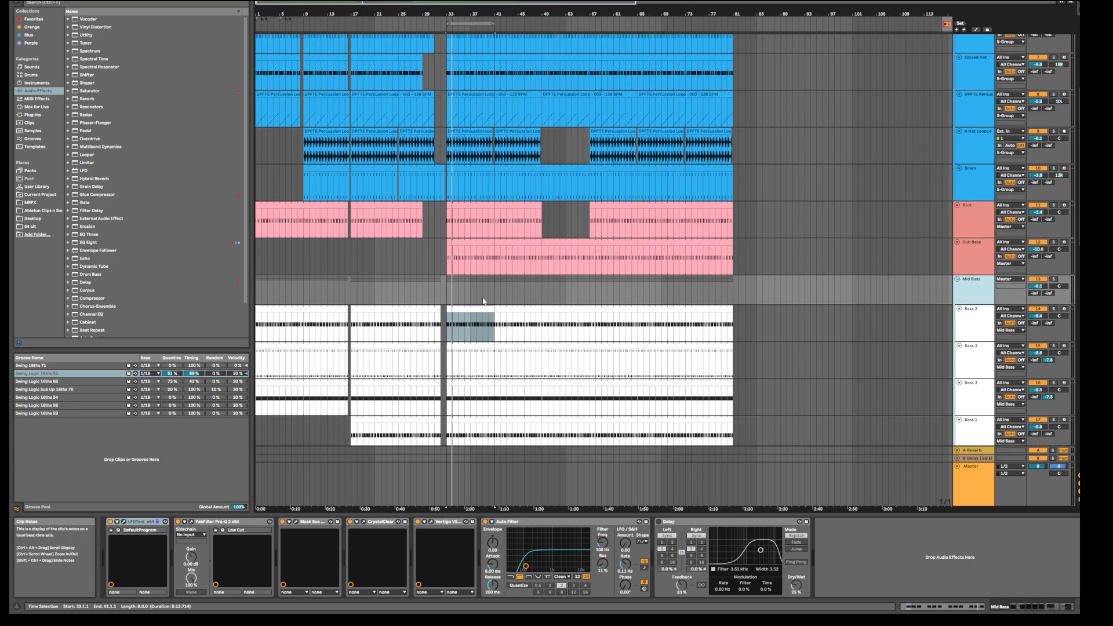
pyautogui.scroll(-3, 484, 302)
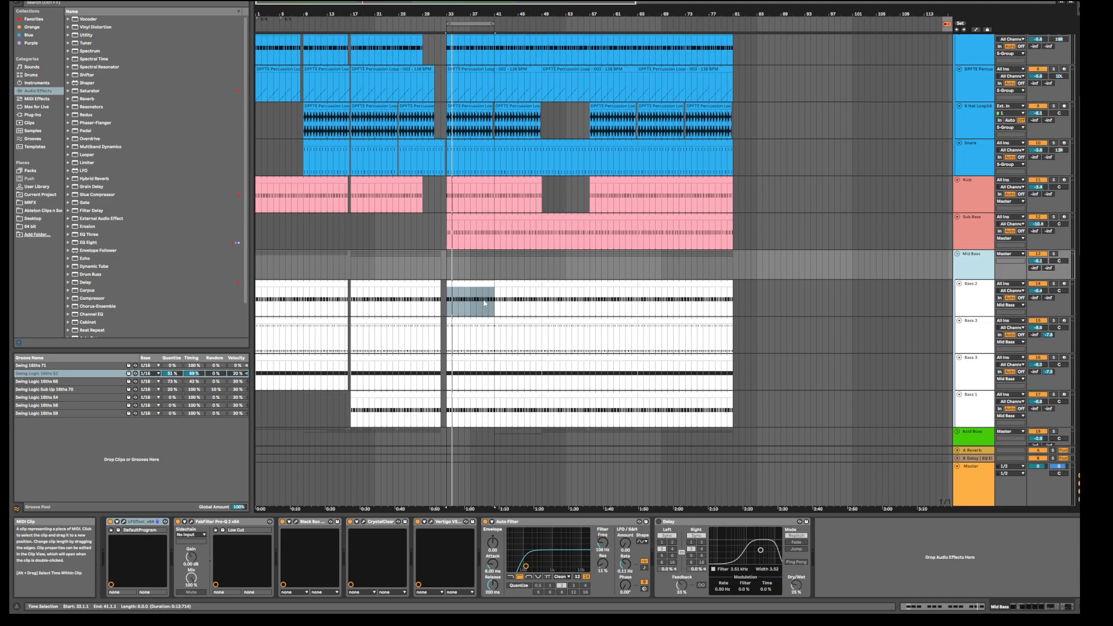
pyautogui.scroll(-1, 484, 303)
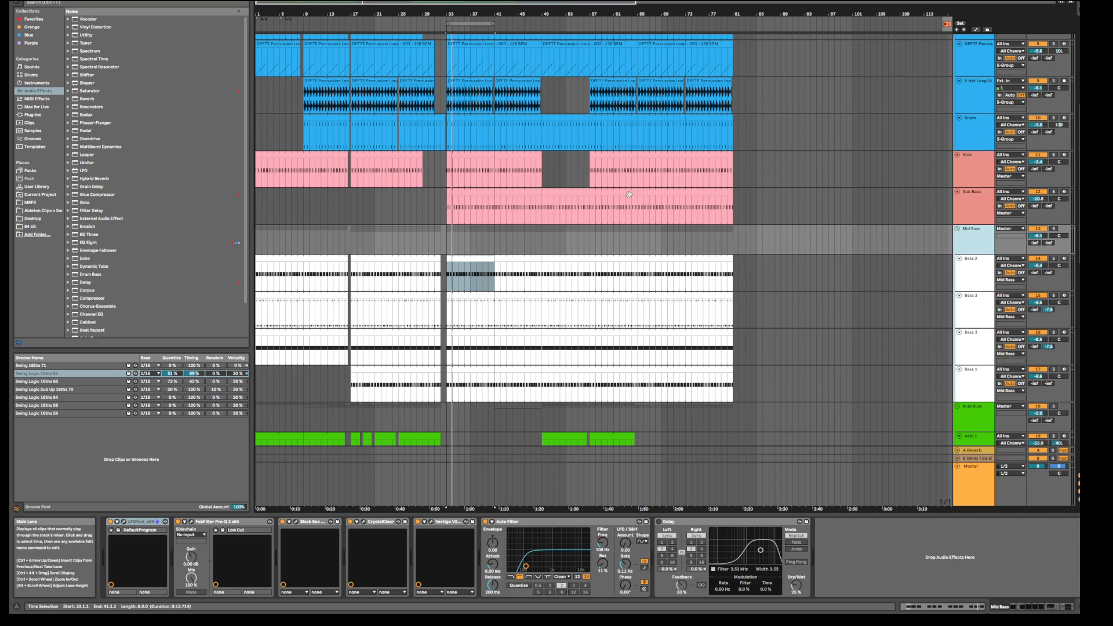
pyautogui.scroll(2, 575, 106)
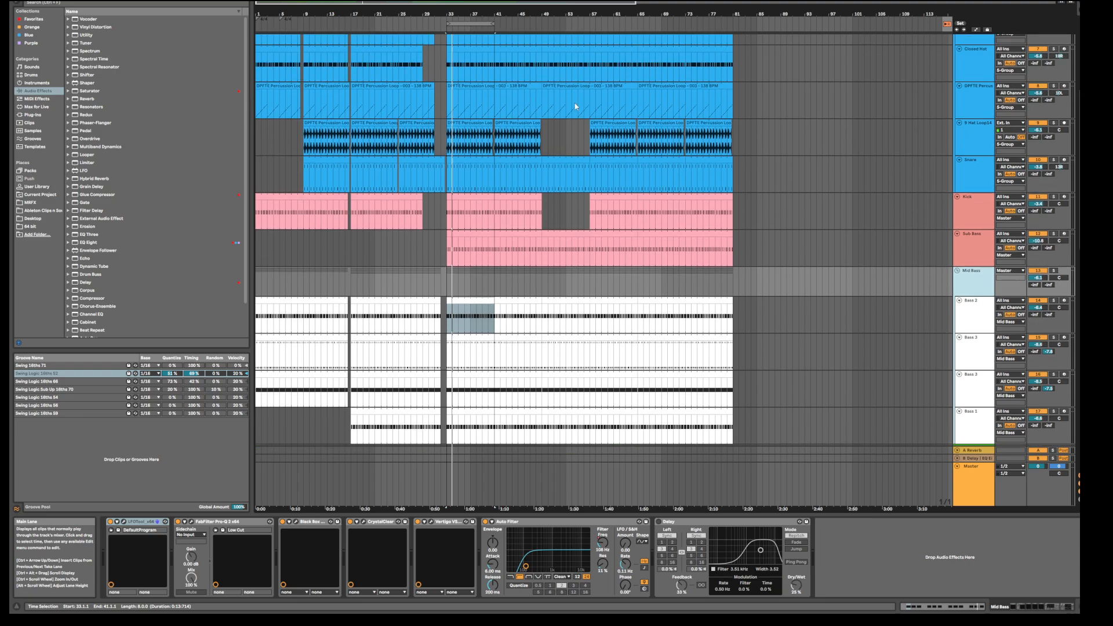
# Select the loop region spanning bars 33 to 41 and play it with all tracks audible.
pyautogui.click(466, 24)
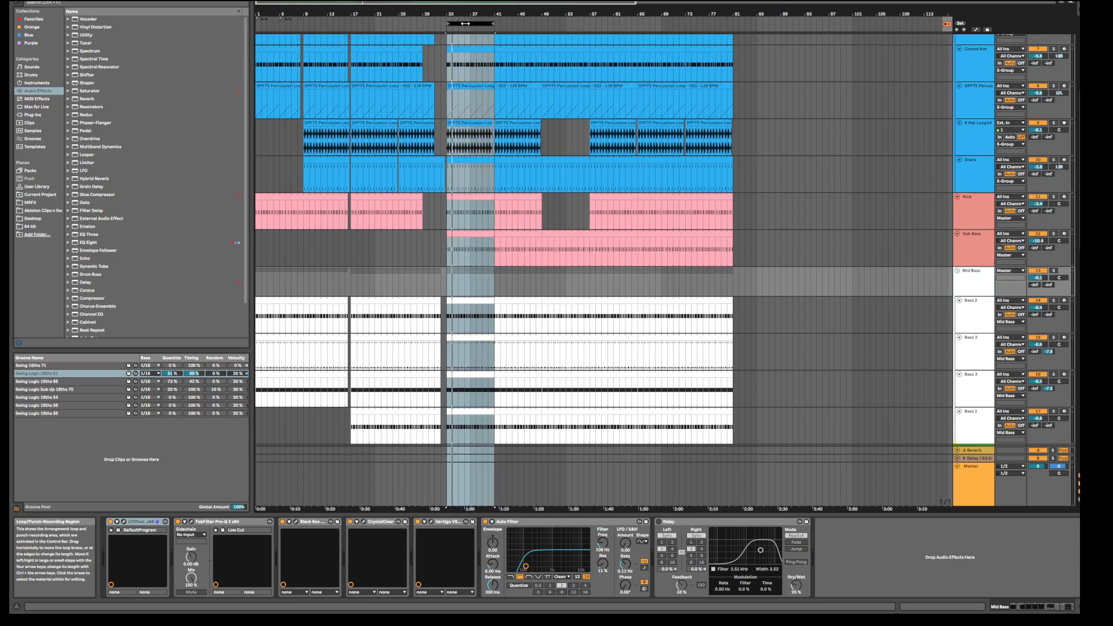
pyautogui.click(548, 283)
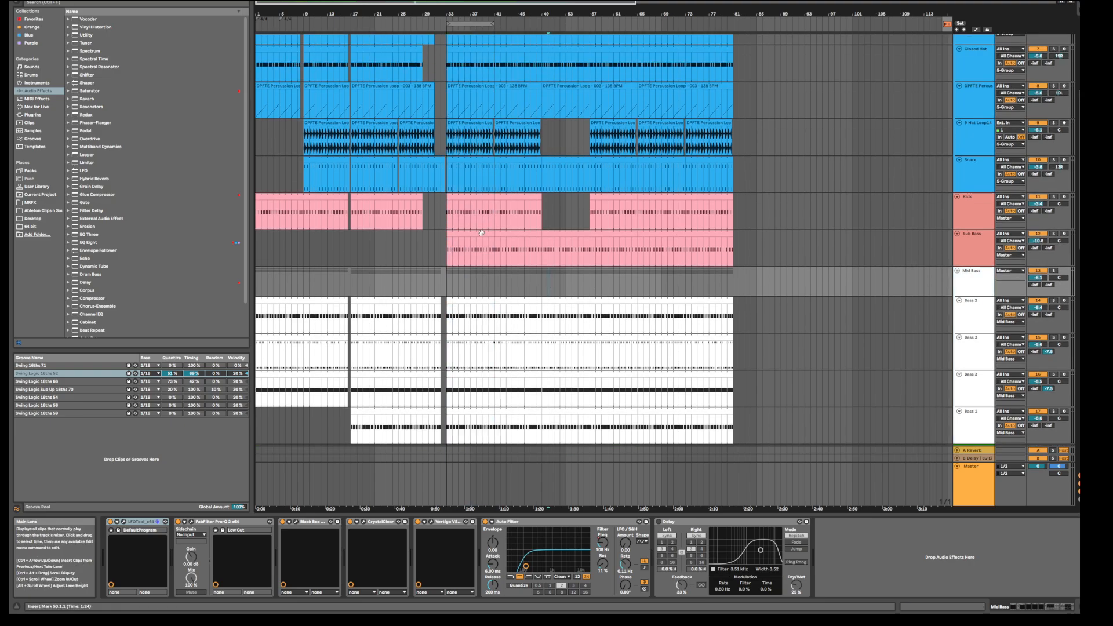
pyautogui.click(483, 24)
pyautogui.scroll(-1, 903, 247)
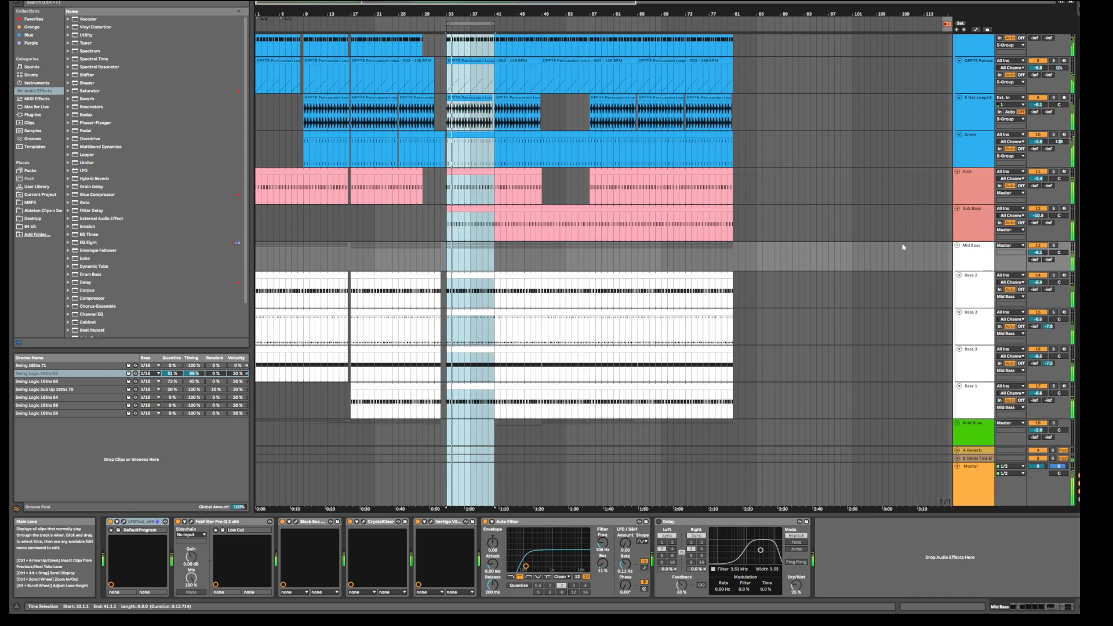
# Raise the low-cut frequency slightly in the Mid Bass group's FabFilter Pro-Q 2 and close the plugin window.
pyautogui.click(978, 259)
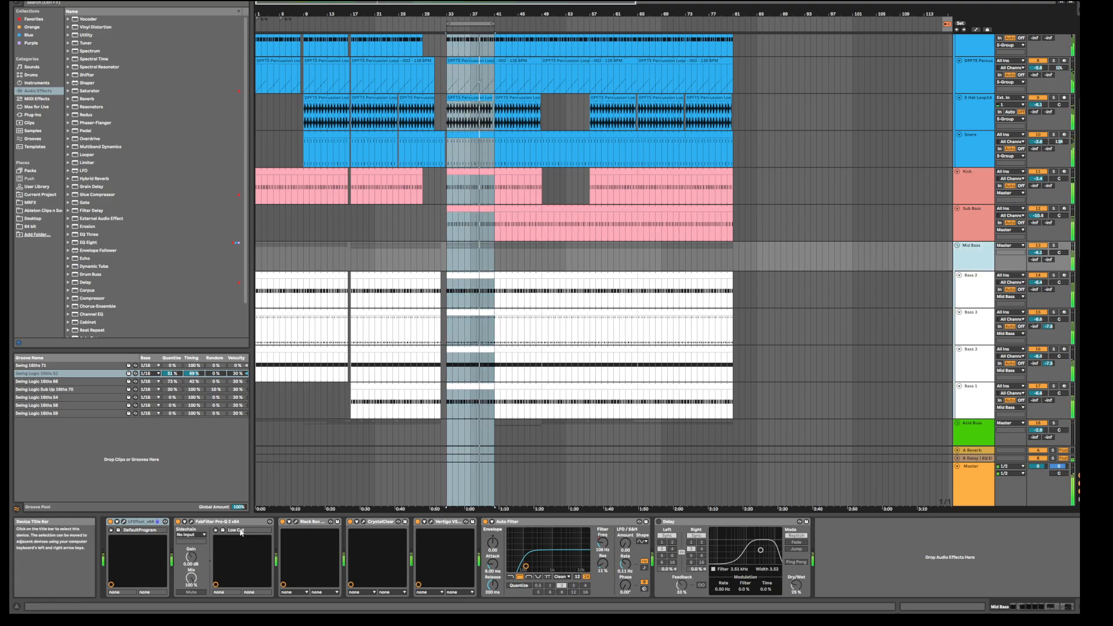
pyautogui.click(223, 530)
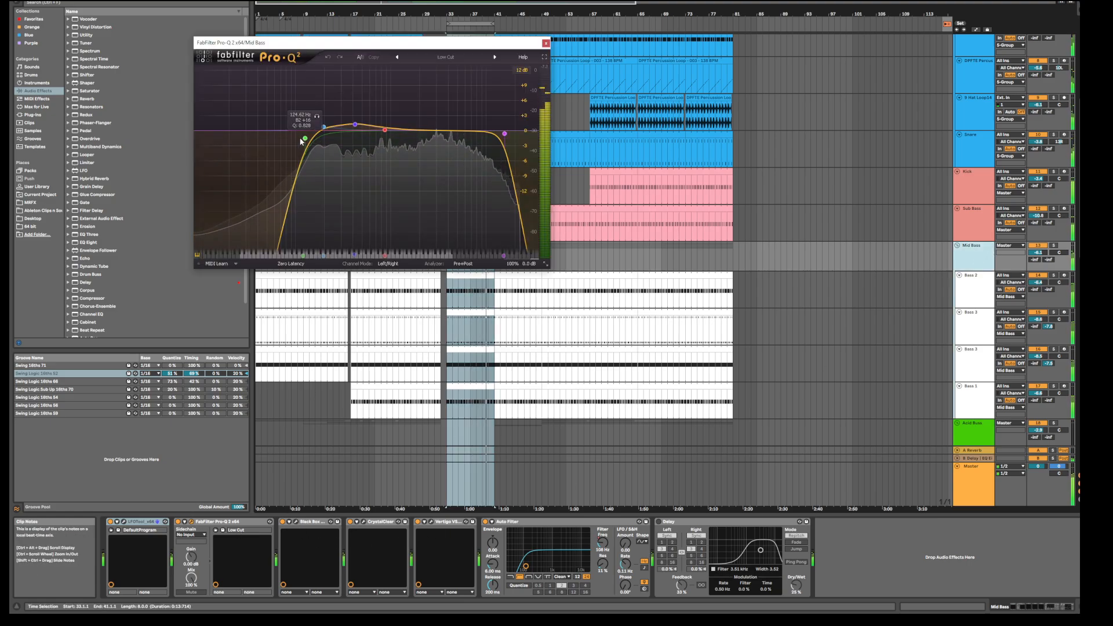
pyautogui.moveTo(305, 139); pyautogui.dragTo(309, 140)
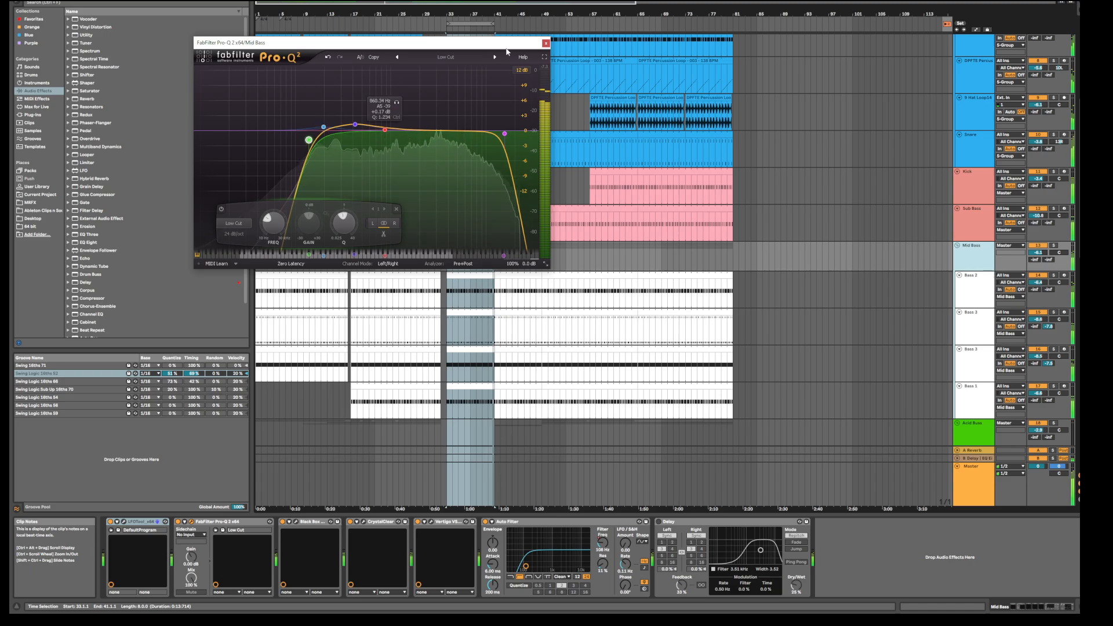
pyautogui.click(546, 43)
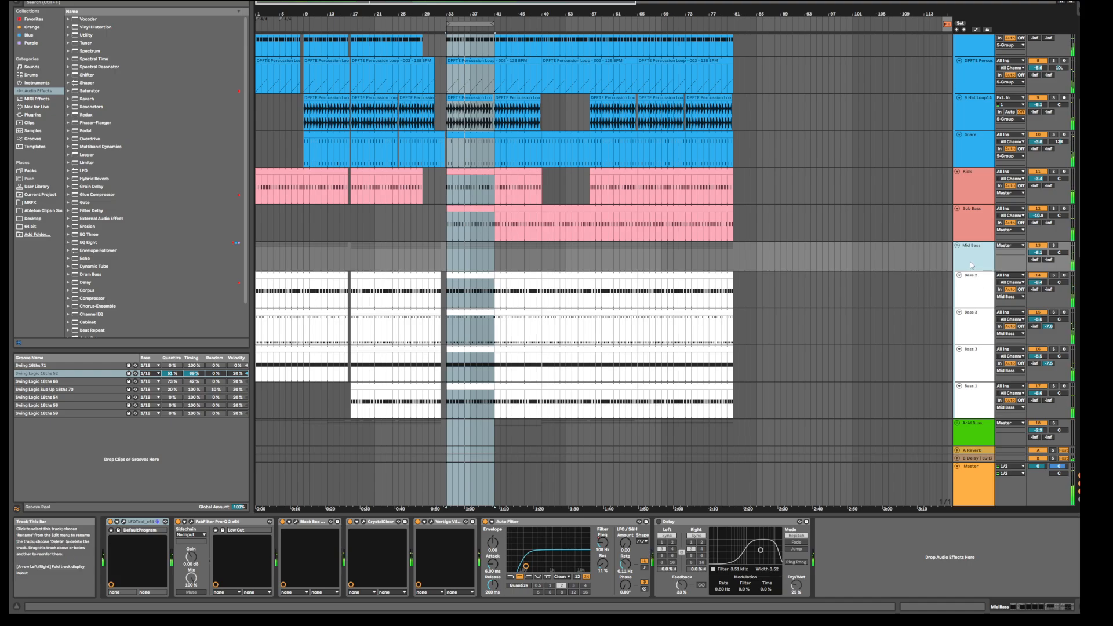
# Solo the Kick, Sub Bass and Mid Bass tracks together to hear how the low end interacts.
pyautogui.click(1053, 171)
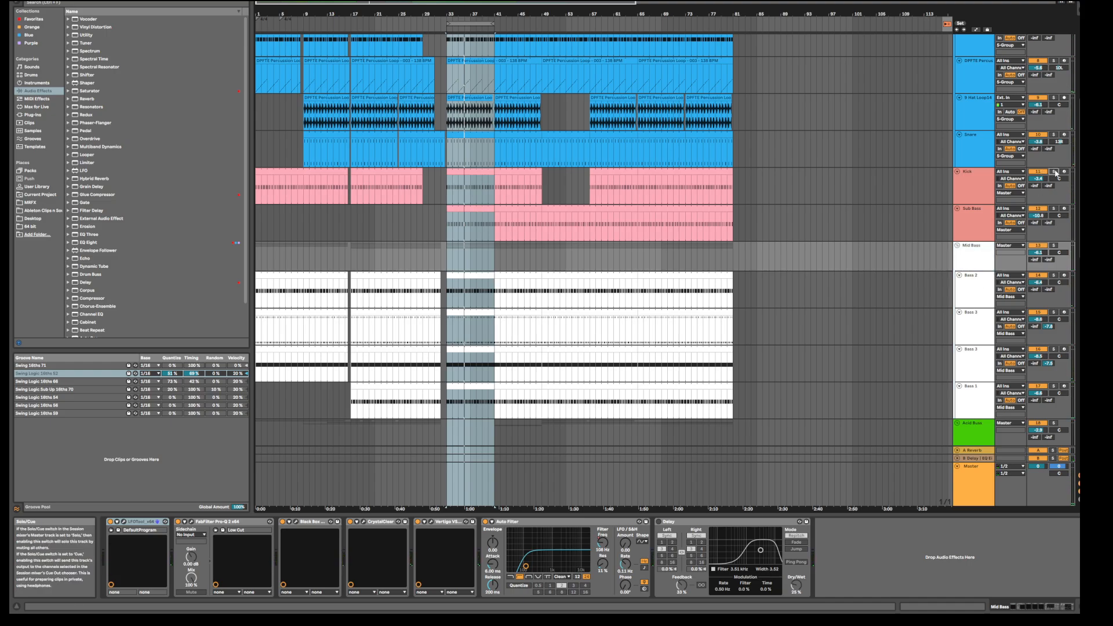
pyautogui.keyDown('ctrl'); pyautogui.click(1053, 208); pyautogui.keyUp('ctrl')
pyautogui.keyDown('ctrl'); pyautogui.click(1053, 245); pyautogui.keyUp('ctrl')
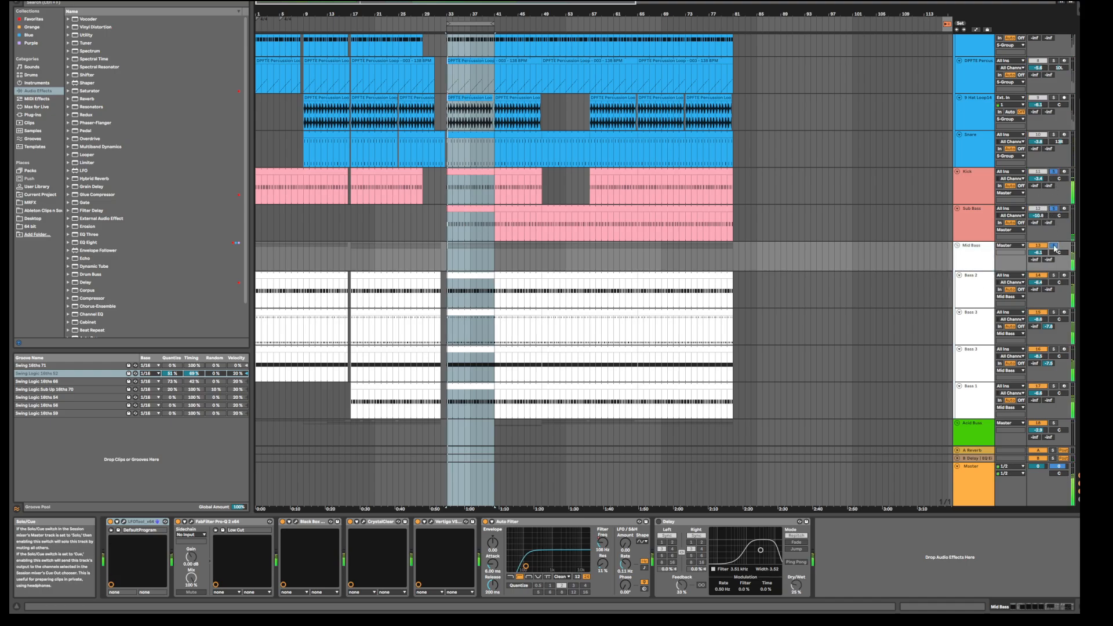
pyautogui.click(972, 261)
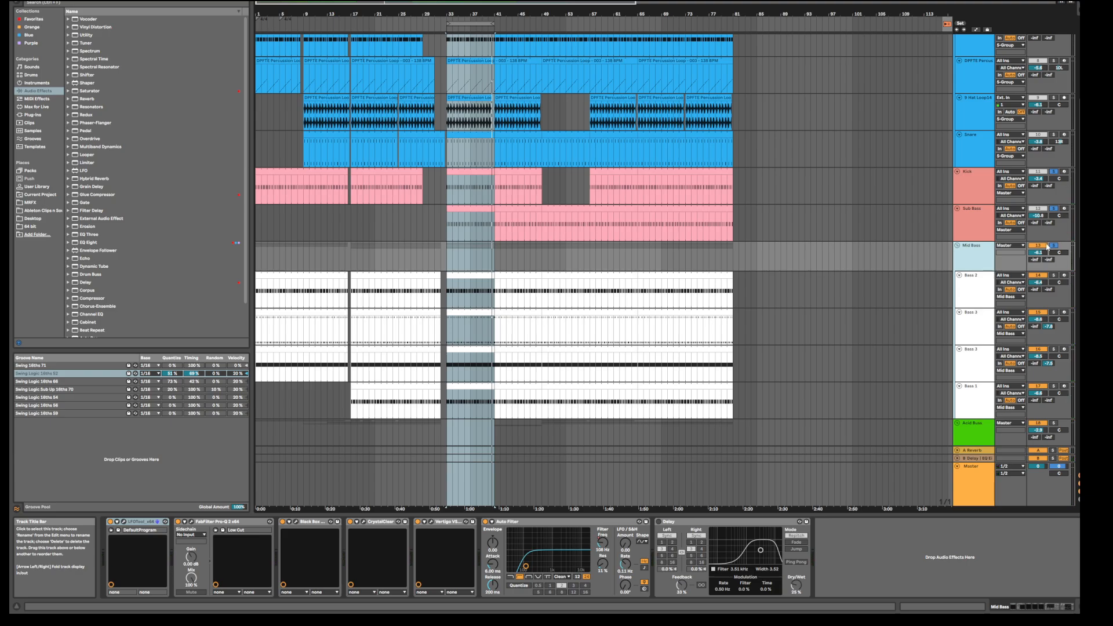
# Examine the instrument and effect chains of each of the four bass tracks inside the Mid Bass group.
pyautogui.click(976, 300)
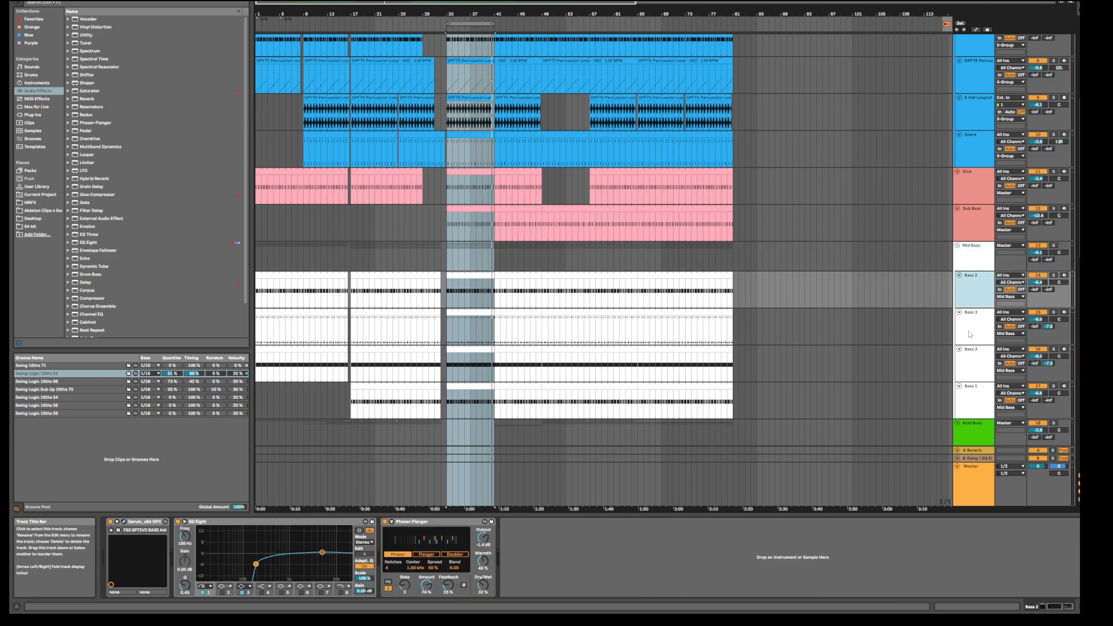
pyautogui.press('Down')
pyautogui.press('Down')
pyautogui.press('Down')
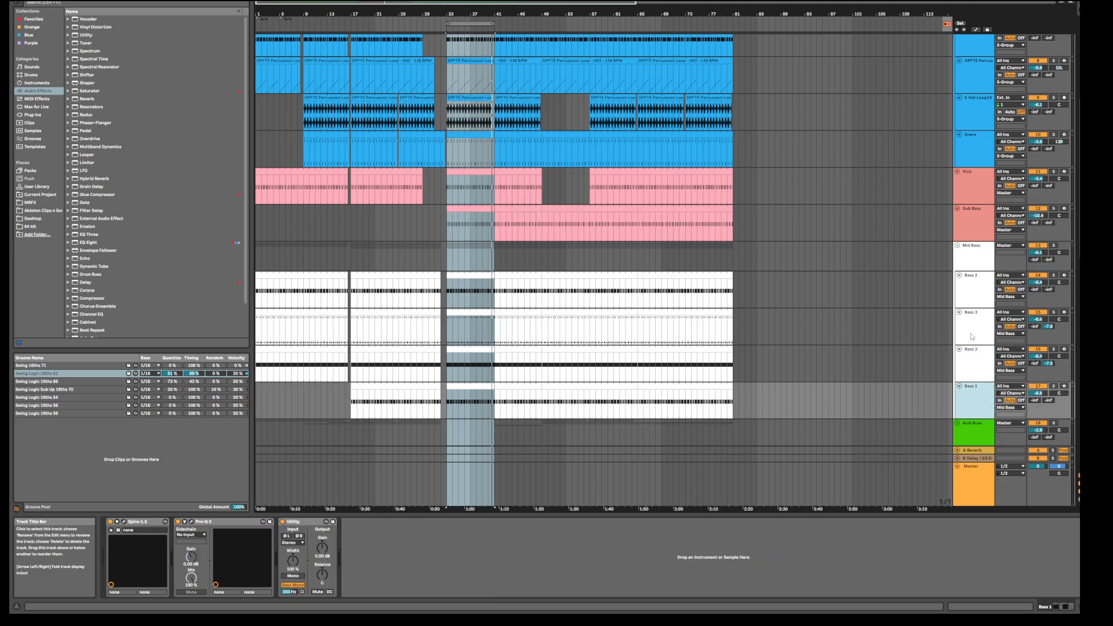
pyautogui.click(975, 298)
pyautogui.click(977, 337)
pyautogui.click(970, 371)
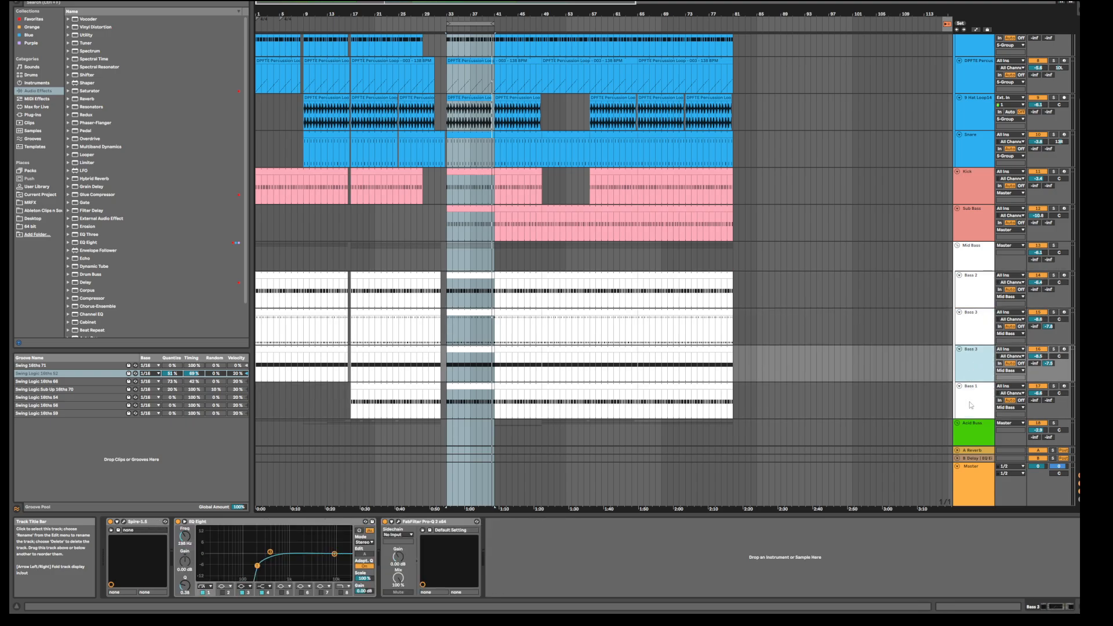
pyautogui.click(972, 405)
pyautogui.click(975, 282)
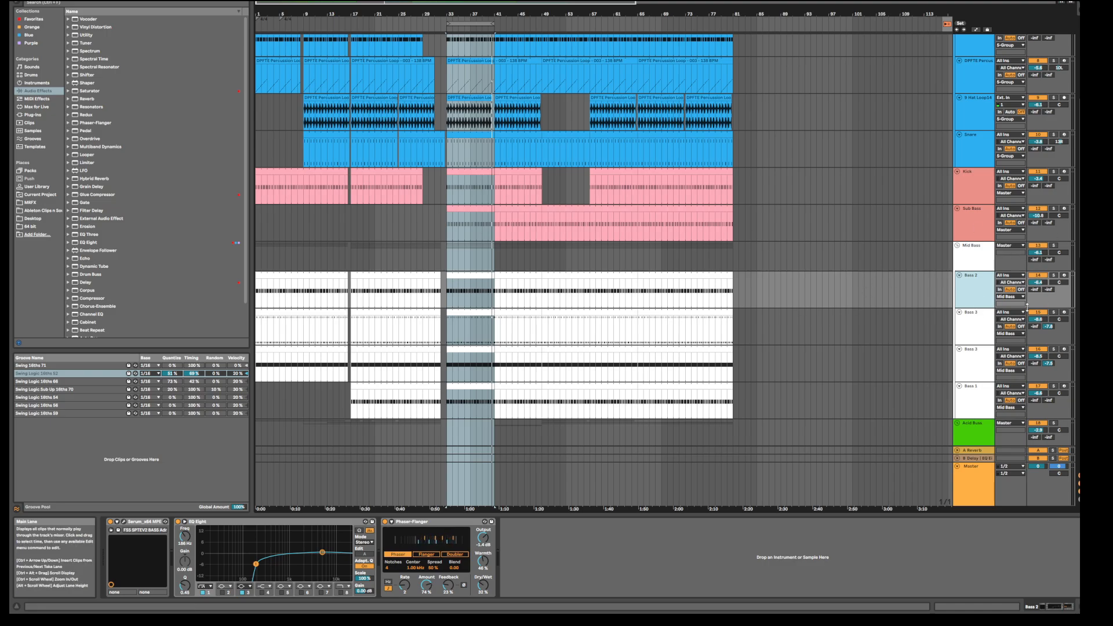
# Solo the Bass 2 track in the Mid Bass group and open its MIDI clip starting at bar 33.
pyautogui.click(1054, 275)
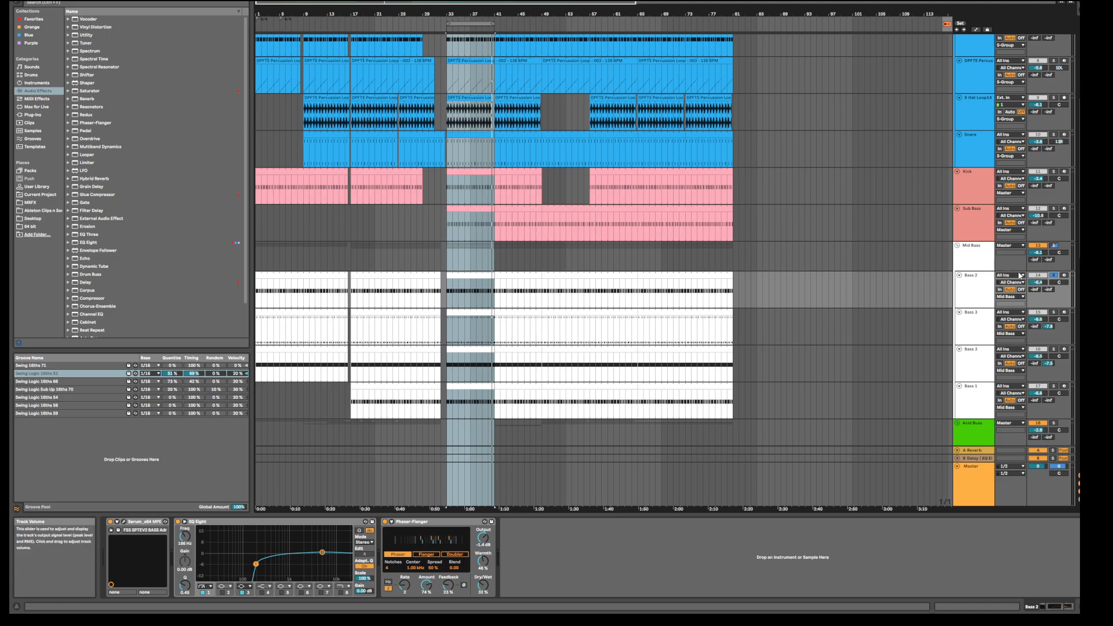
pyautogui.click(983, 293)
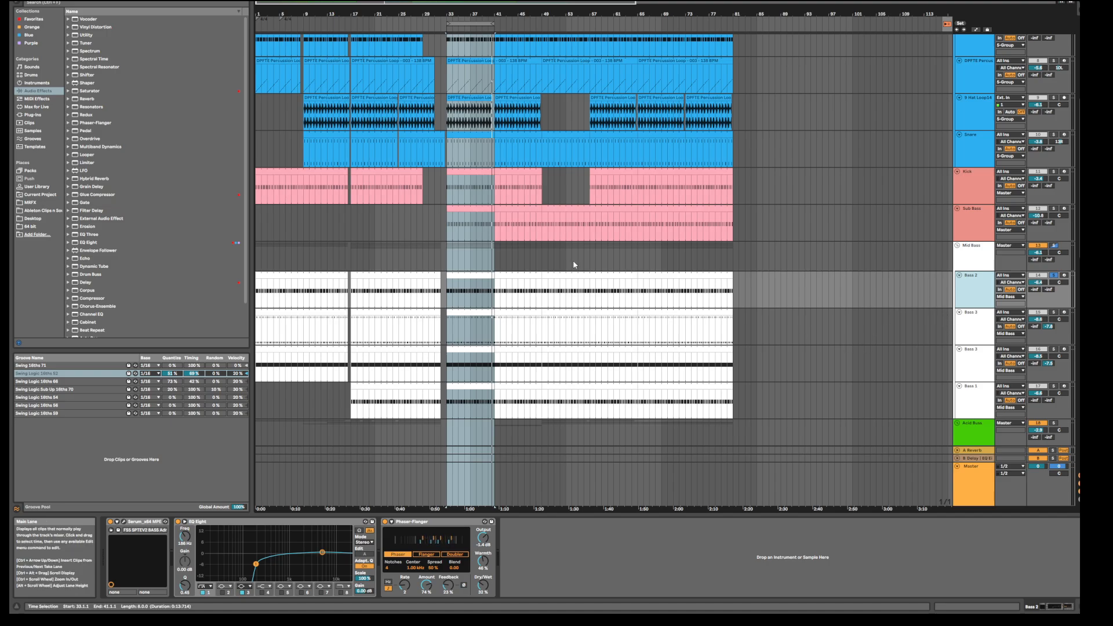
pyautogui.doubleClick(463, 278)
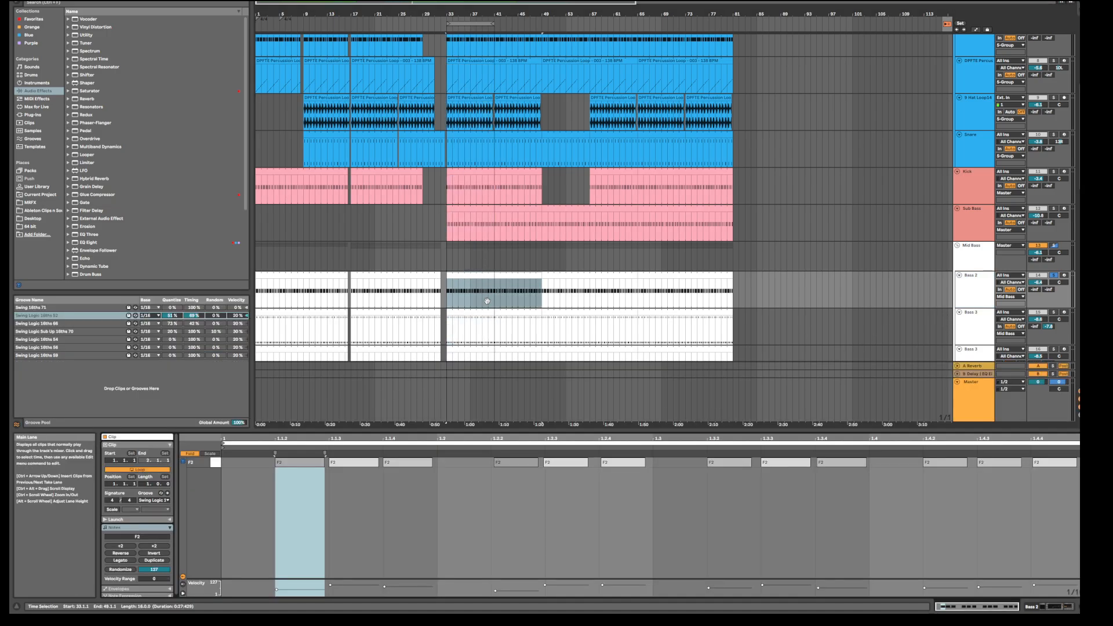
pyautogui.scroll(-1, 487, 301)
# Toggle the Bass 2 track's solo off and on, and play it alone from bar 33.
pyautogui.click(1055, 242)
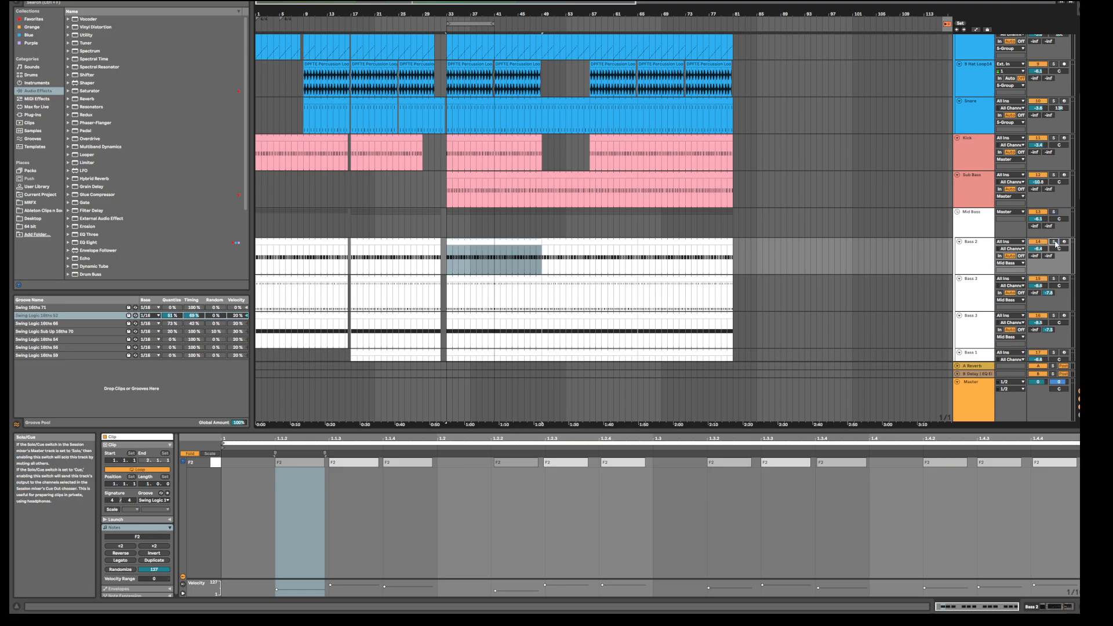
pyautogui.click(1054, 243)
pyautogui.press('space')
pyautogui.click(981, 261)
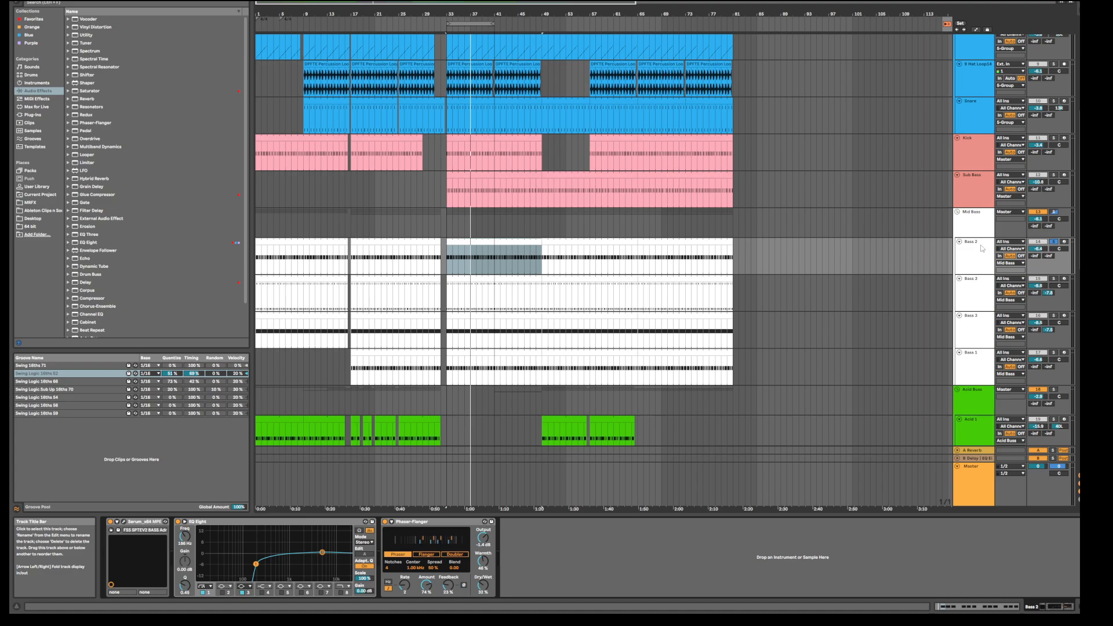
# Compare the device chains of the Bass 2 track and the three bass tracks below it.
pyautogui.click(985, 264)
pyautogui.click(969, 374)
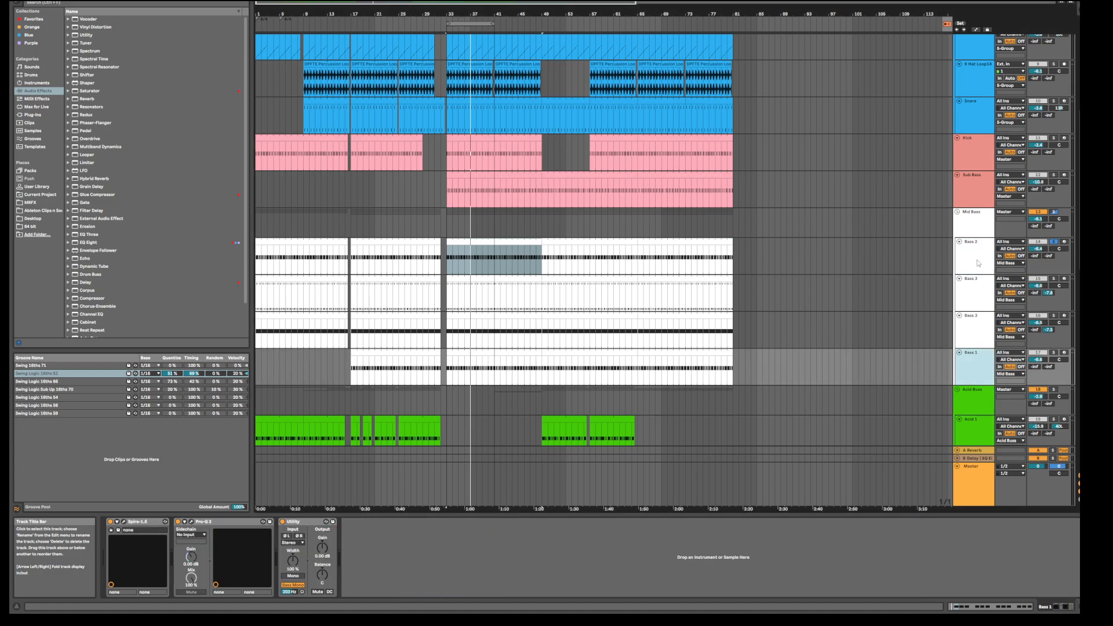
pyautogui.click(980, 292)
pyautogui.click(980, 331)
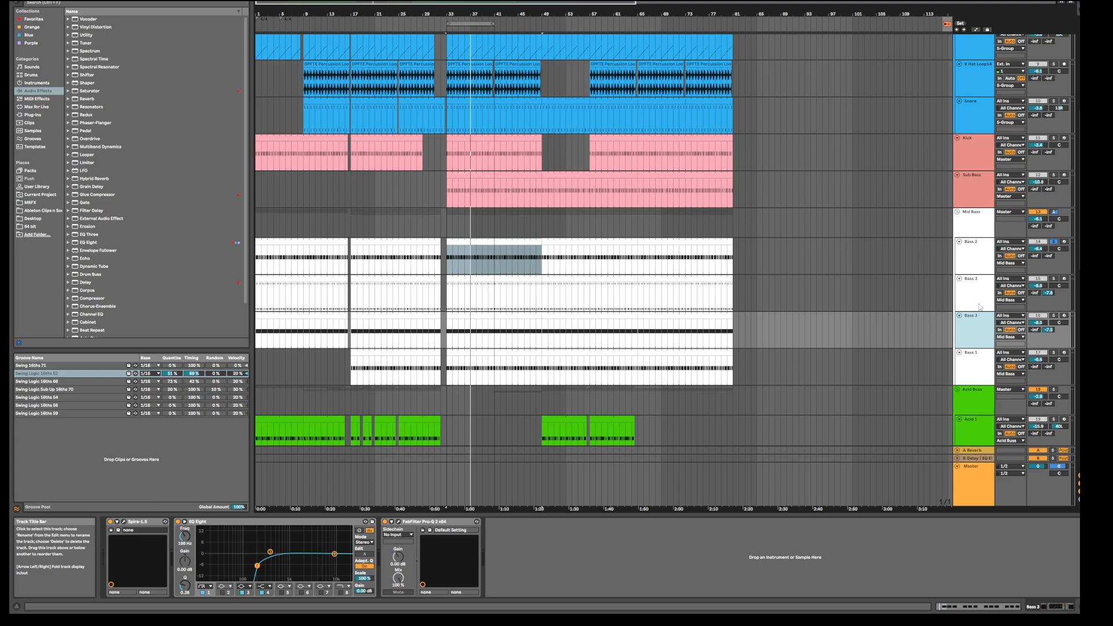
# Rename the Bass 2 track at the top of the Mid Bass group to Low Mid.
pyautogui.rightClick(986, 269)
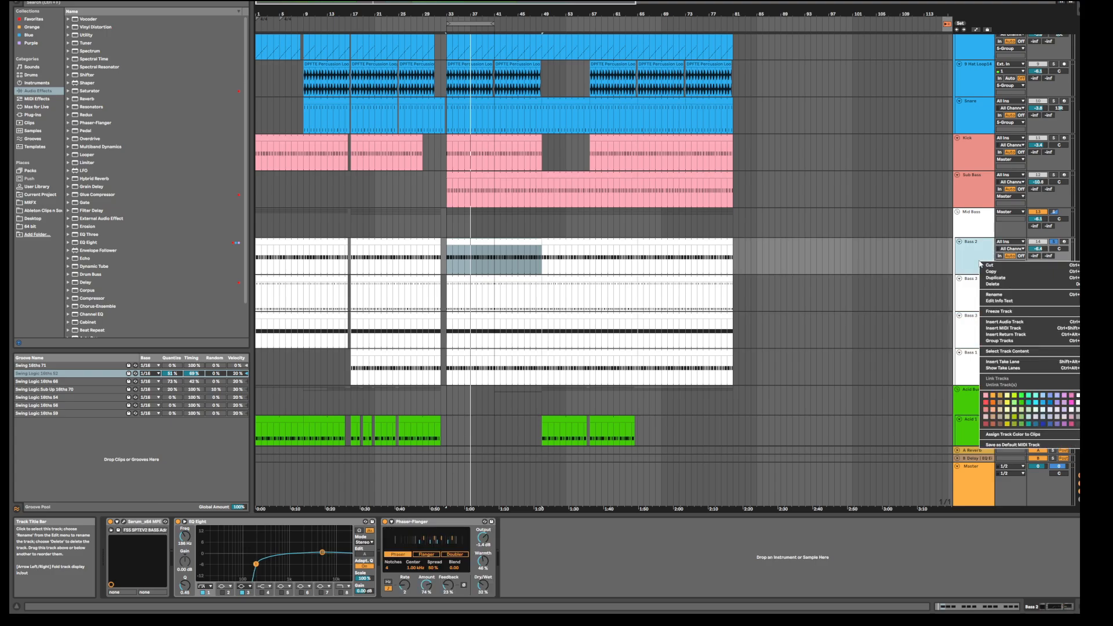
pyautogui.click(1005, 298)
pyautogui.write('Low Mid')
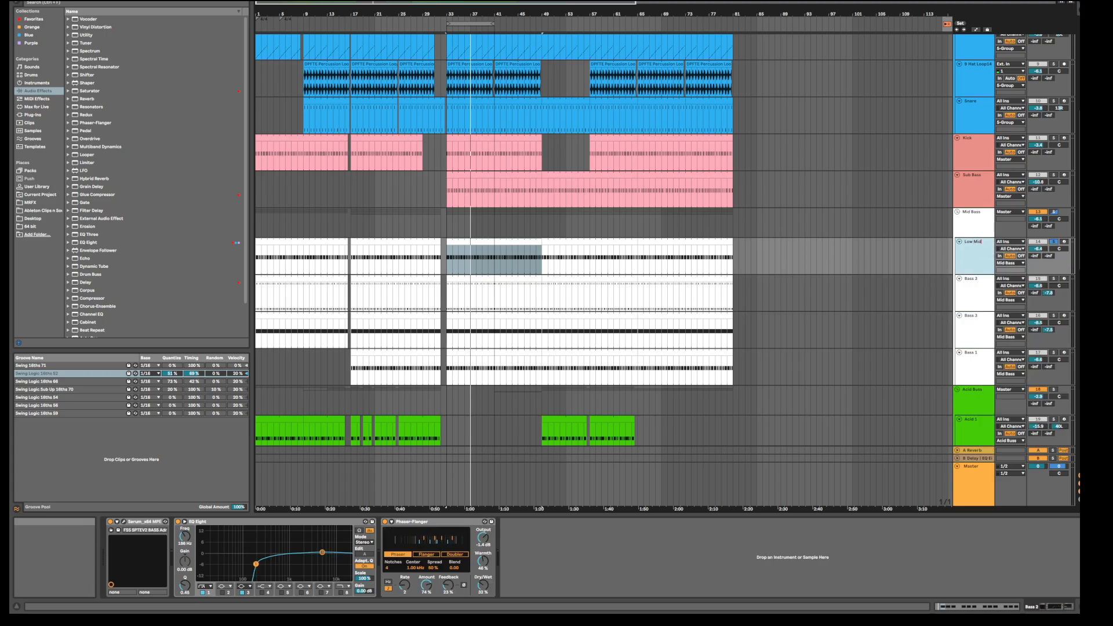
pyautogui.press('Tab')
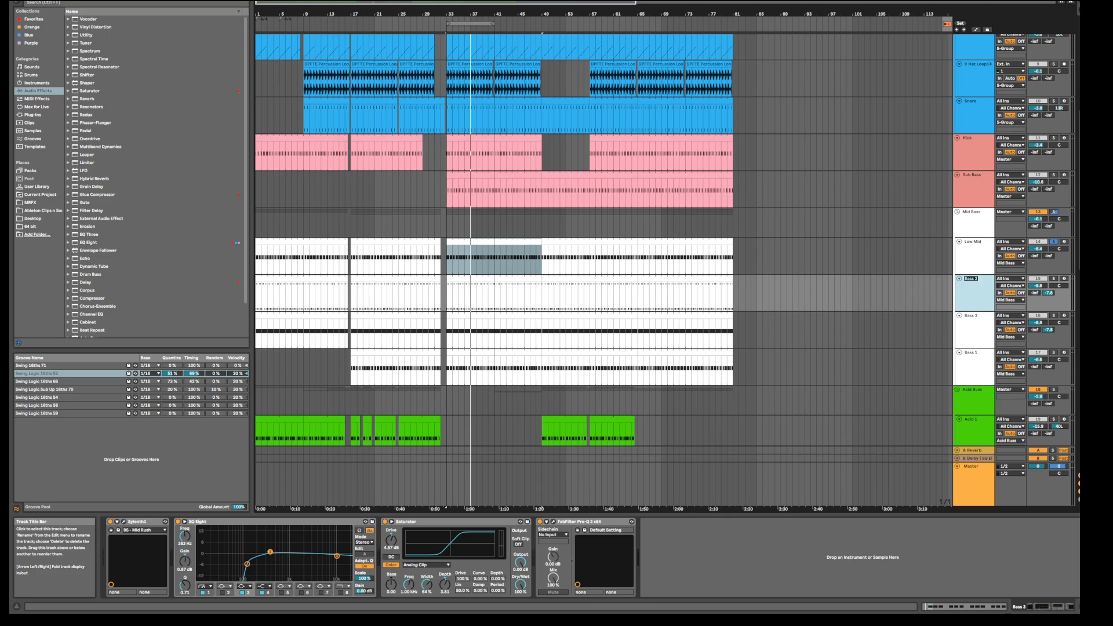
# Rename the Bass 1 track, the last one in the Mid Bass group, to Low Bass.
pyautogui.press('Tab')
pyautogui.press('Tab')
pyautogui.write('Low')
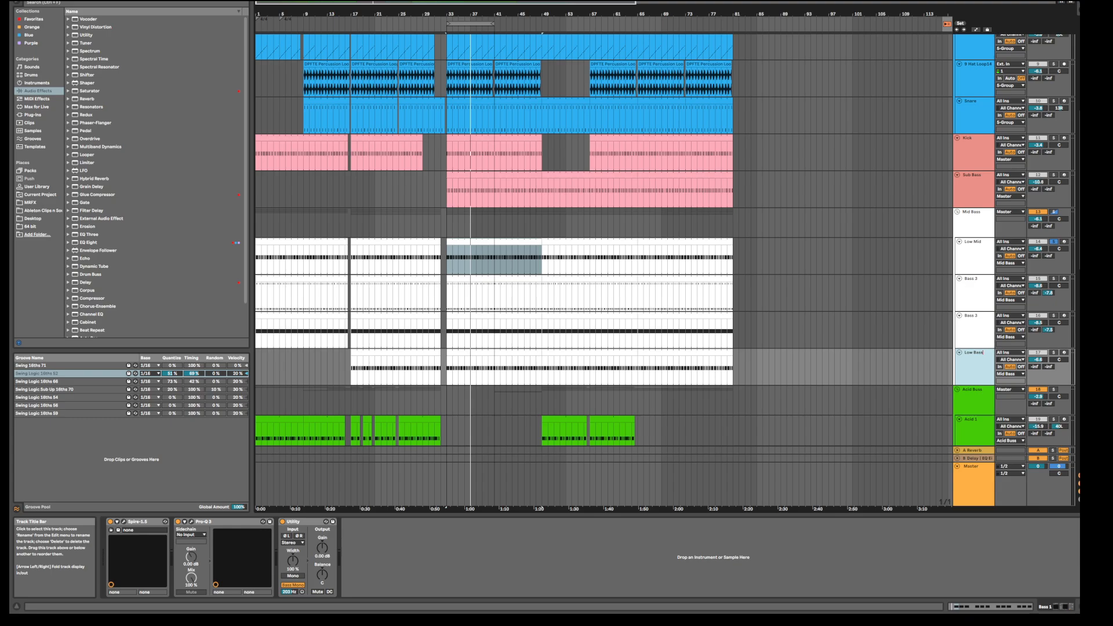
# Check the Low Mid and Sub Bass device chains, and play Low Mid from bar 33, adding Sub Bass and Kick to the solo.
pyautogui.click(972, 256)
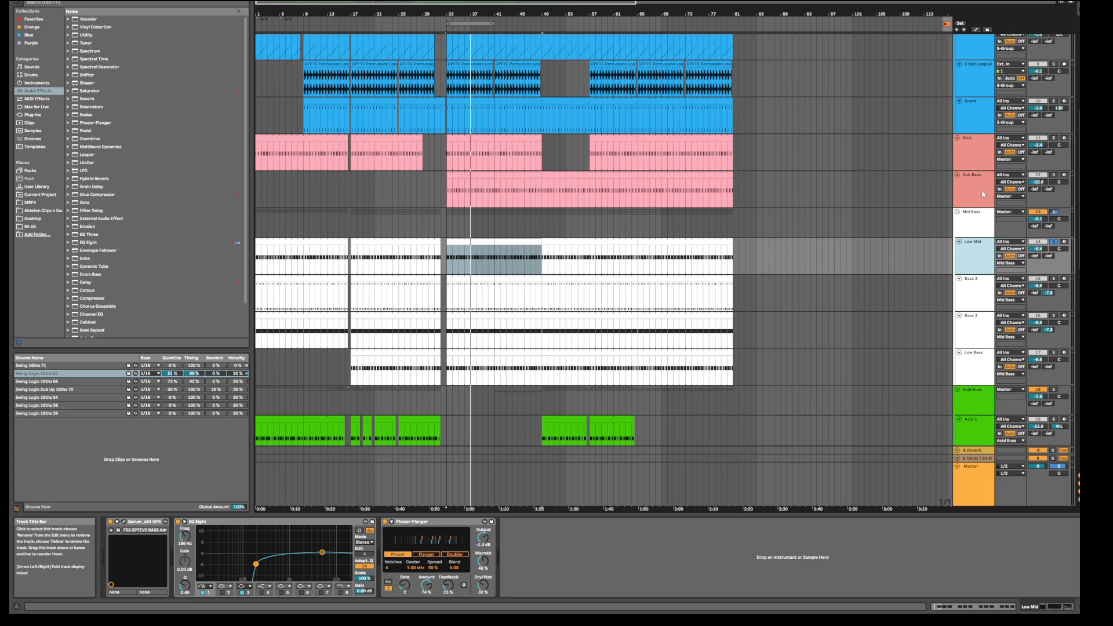
pyautogui.click(974, 174)
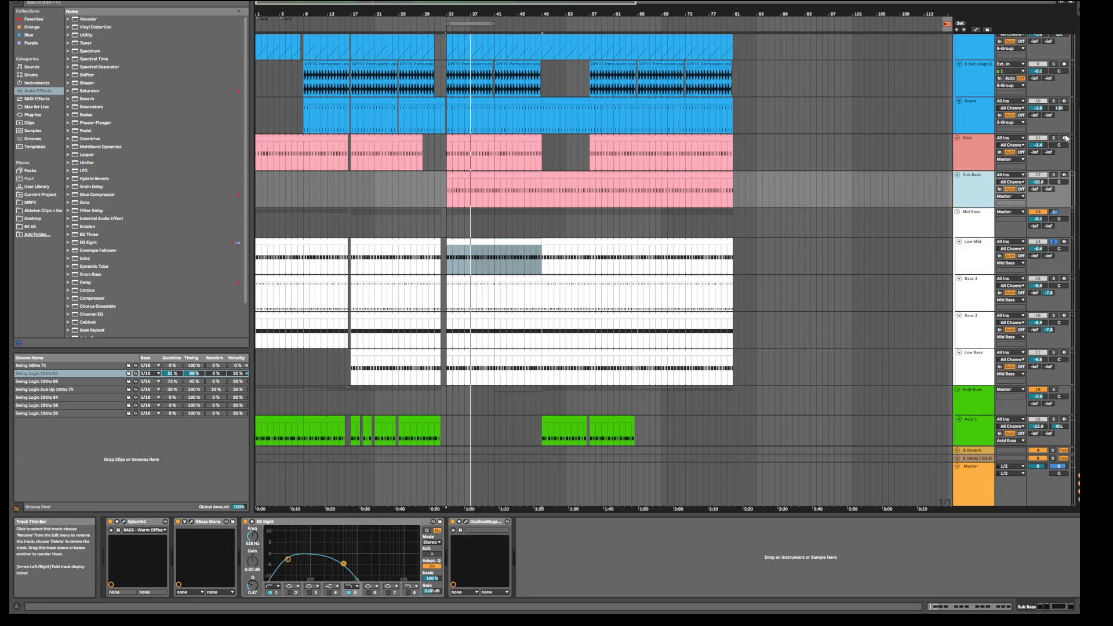
pyautogui.click(1054, 175)
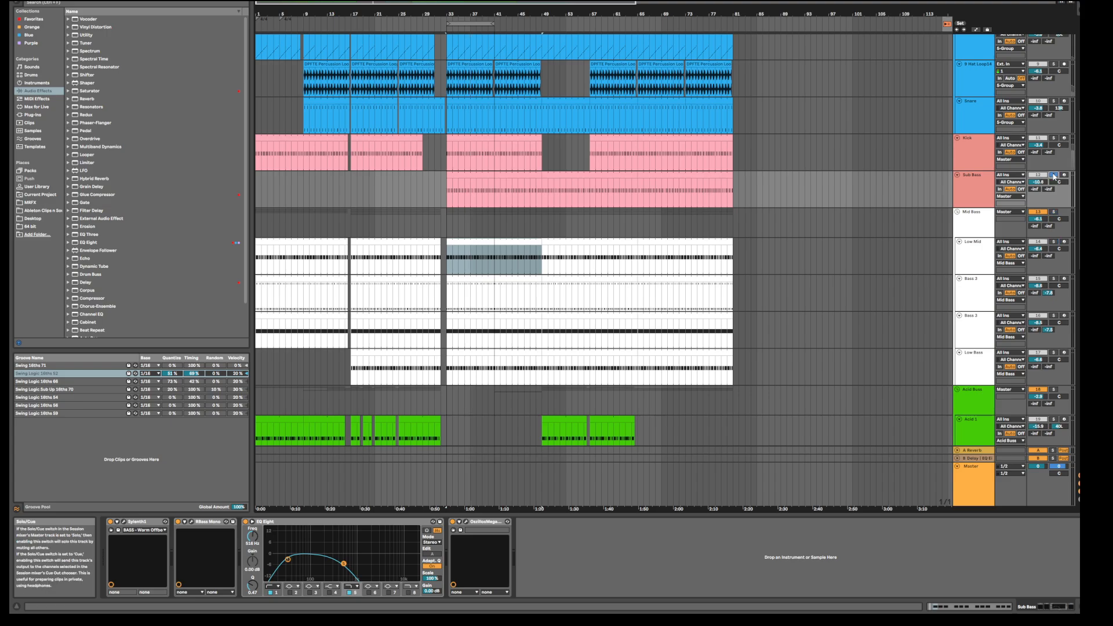
pyautogui.press('space')
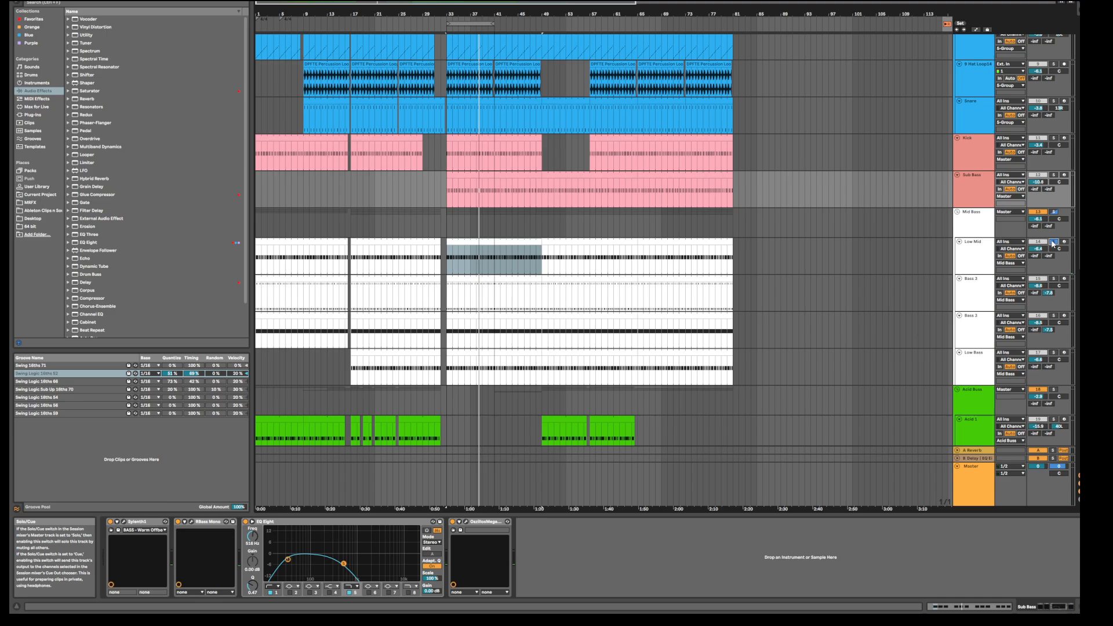
pyautogui.press('space')
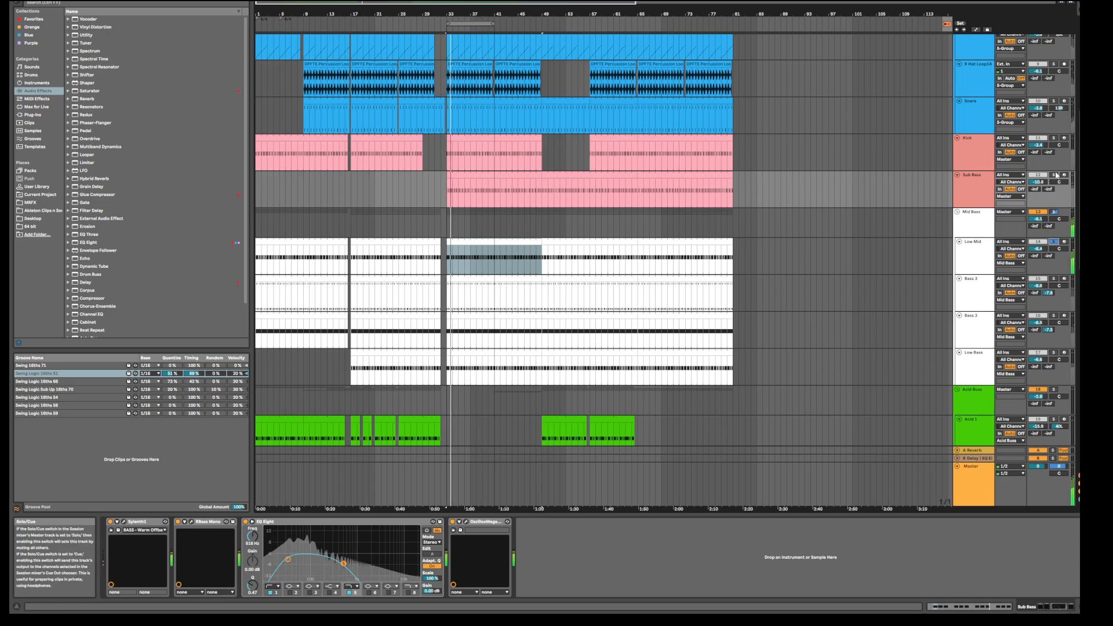
pyautogui.keyDown('ctrl'); pyautogui.click(1054, 175); pyautogui.keyUp('ctrl')
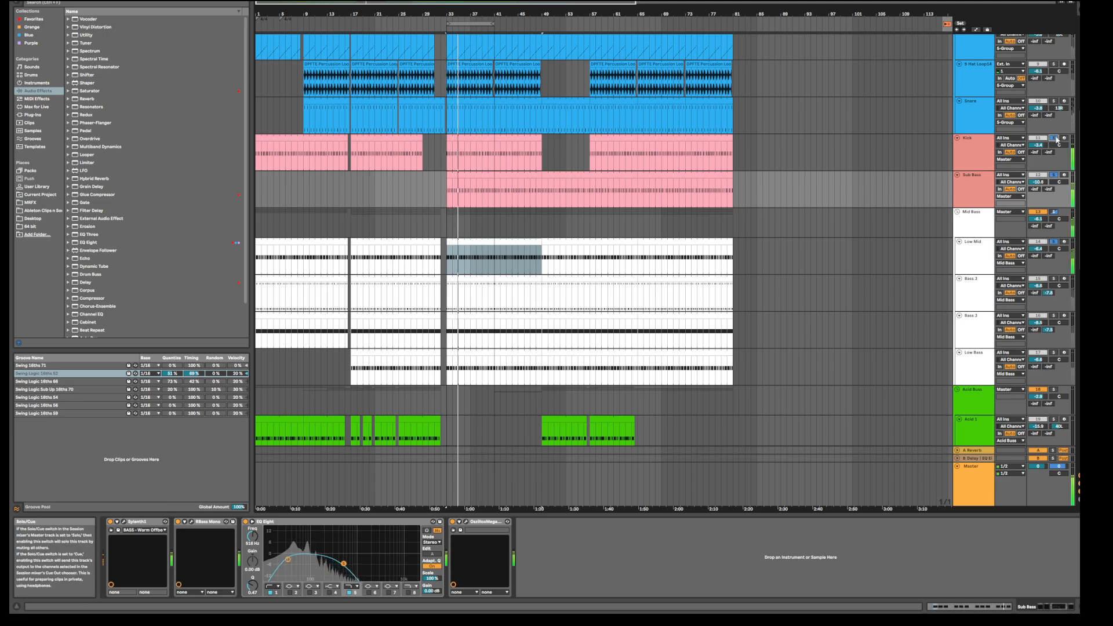
pyautogui.keyDown('ctrl'); pyautogui.click(1054, 138); pyautogui.keyUp('ctrl')
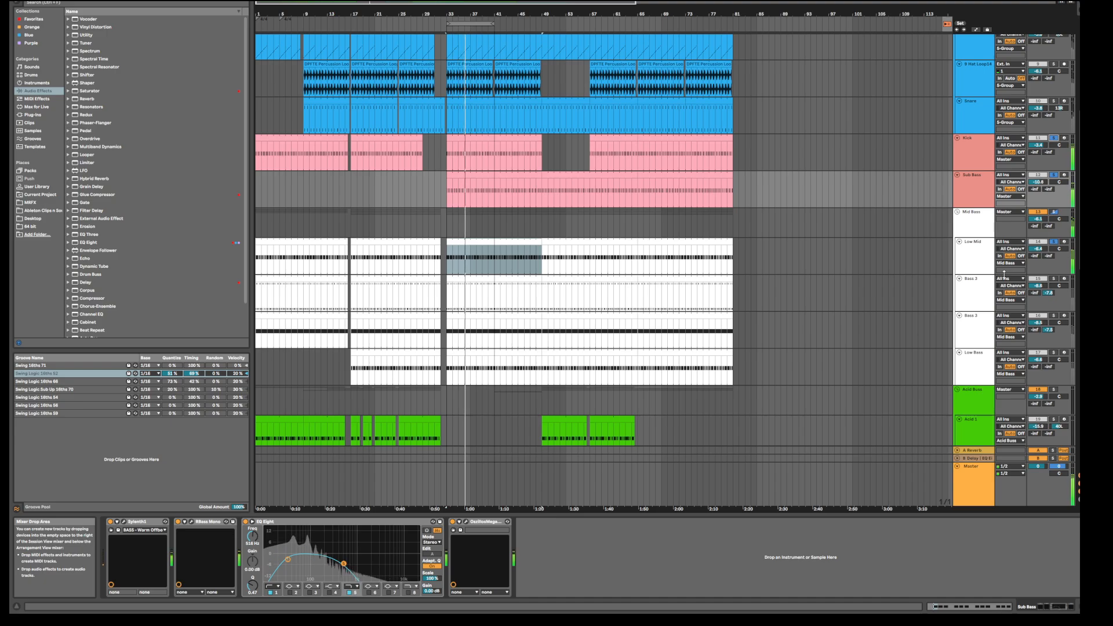
# Audition the low-cut frequency of Low Mid's EQ Eight while Kick, Sub Bass and Low Mid play together from bar 33.
pyautogui.click(977, 264)
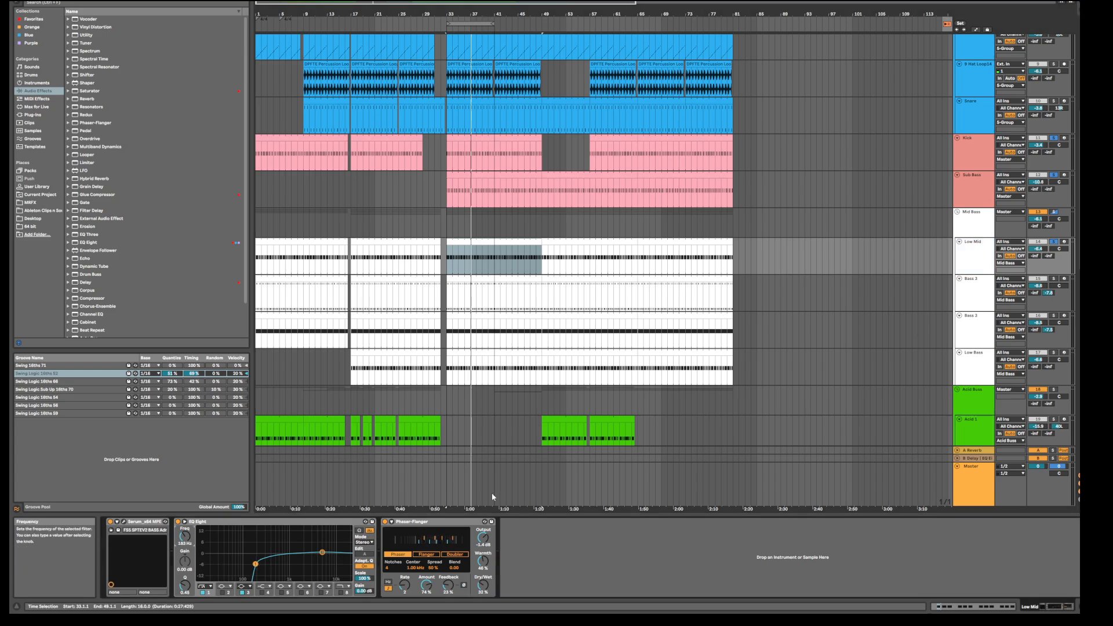
pyautogui.press('space')
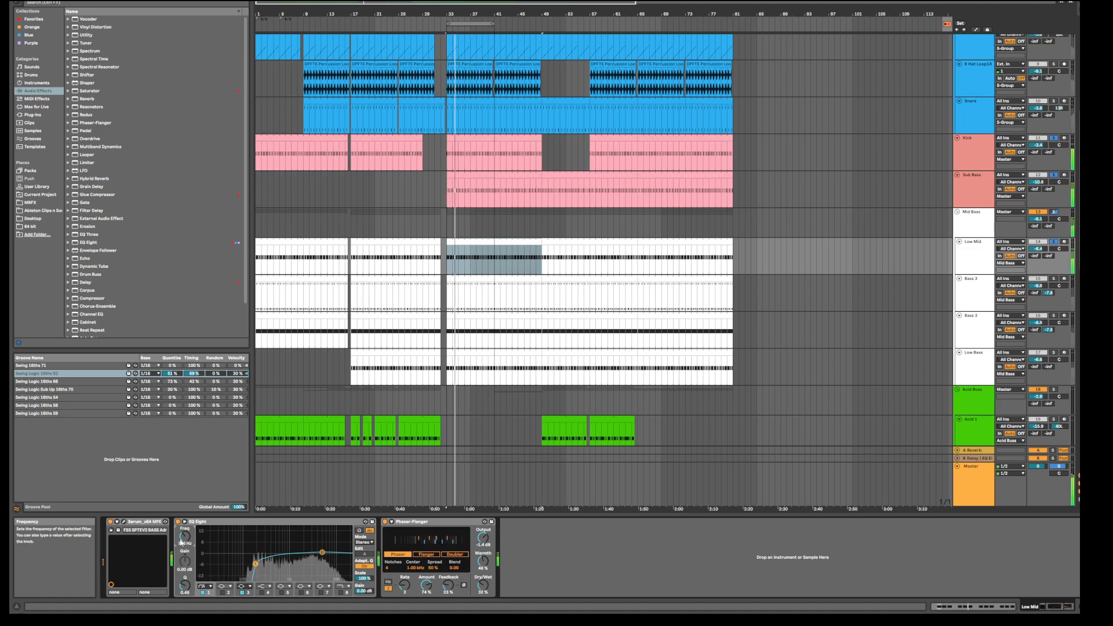
pyautogui.moveTo(181, 542)
pyautogui.mouseDown()
pyautogui.moveTo(181, 552)
pyautogui.moveTo(184, 529)
pyautogui.mouseUp()
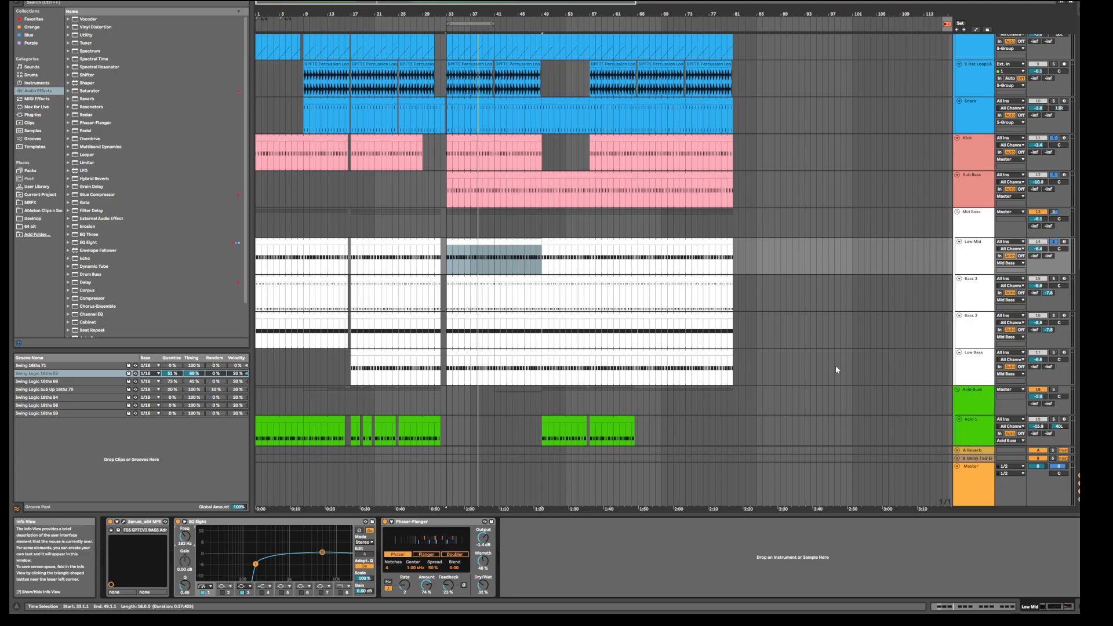
pyautogui.press('space')
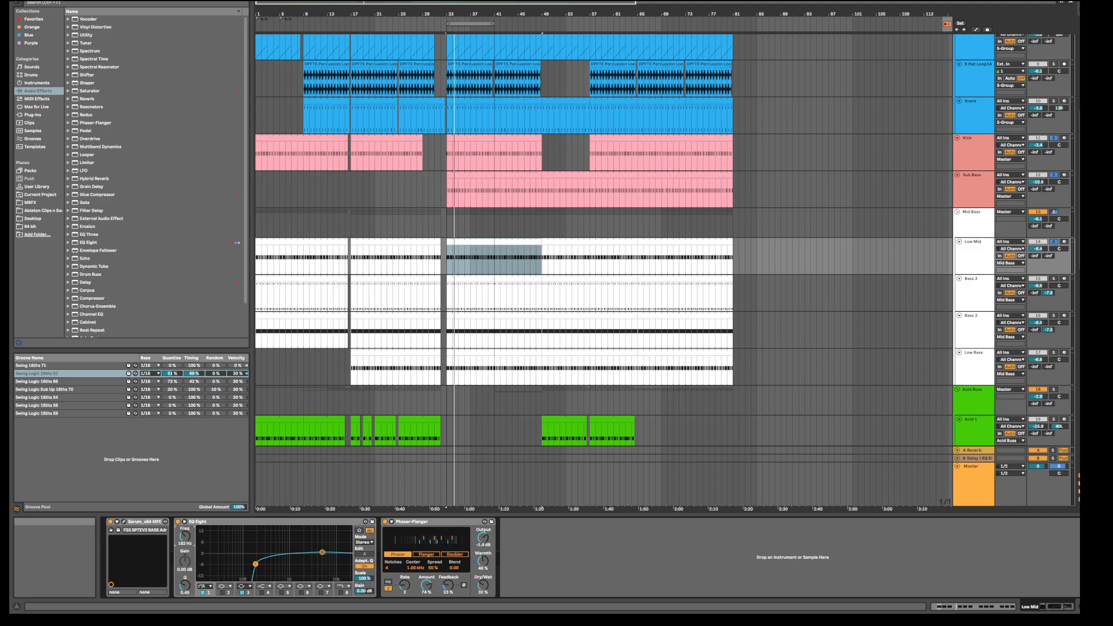
# Group Low Mid's Phaser-Flanger into an Audio Effect Rack and show the rack's chain list.
pyautogui.rightClick(408, 523)
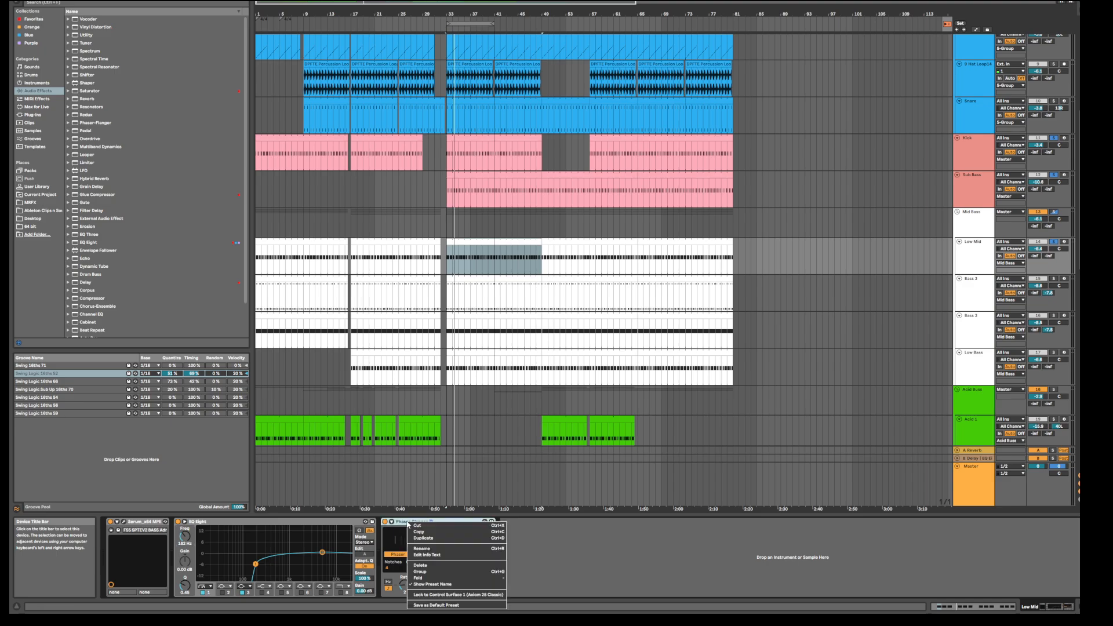
pyautogui.click(441, 571)
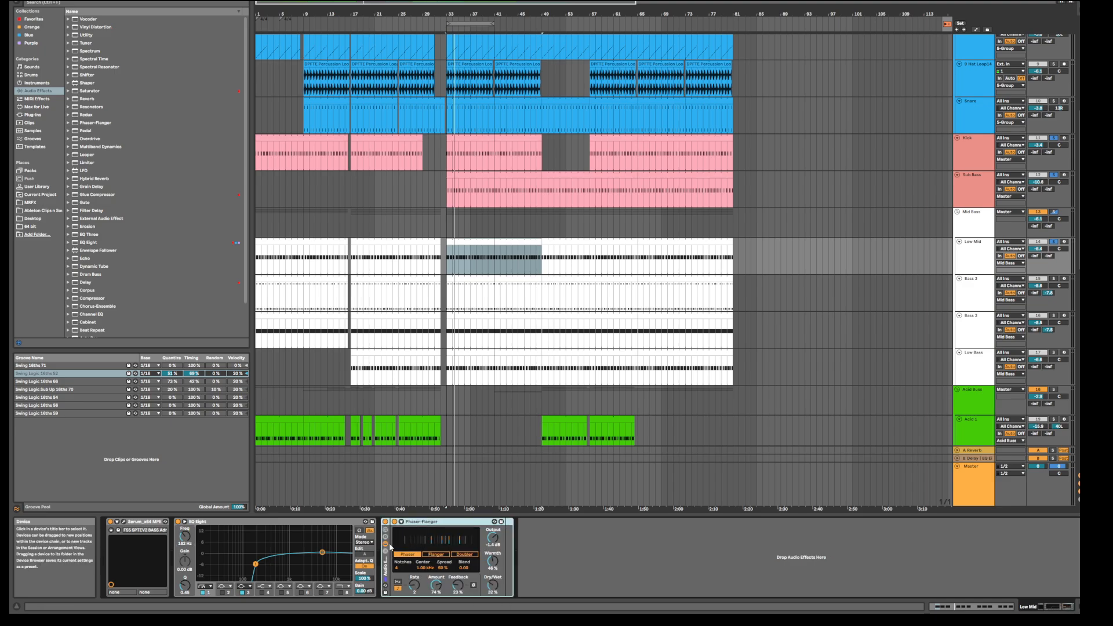
pyautogui.click(387, 538)
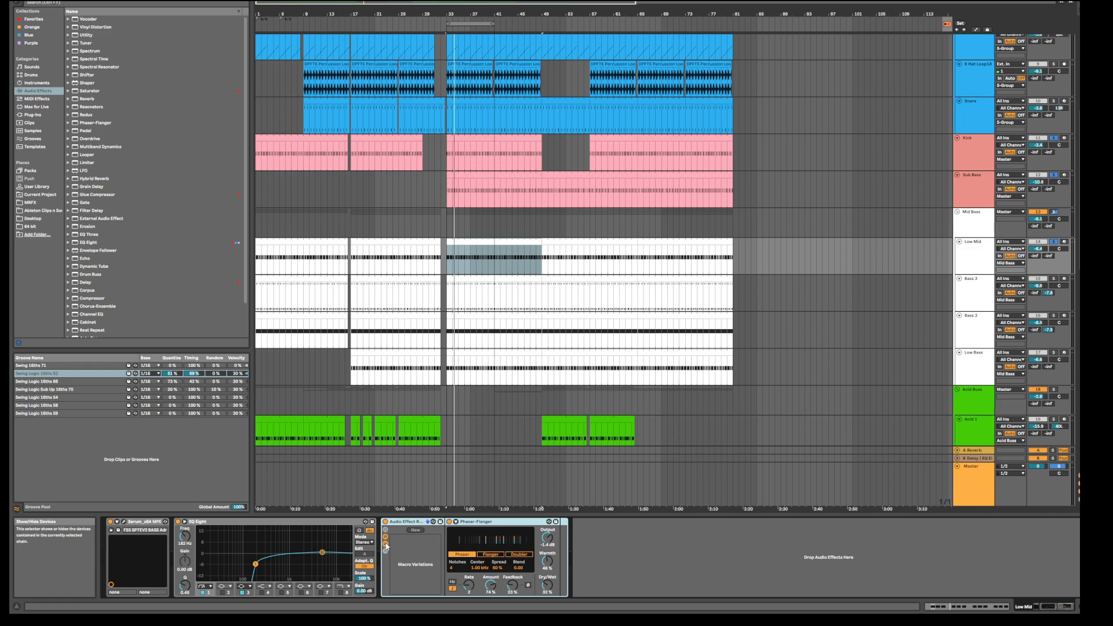
pyautogui.click(386, 543)
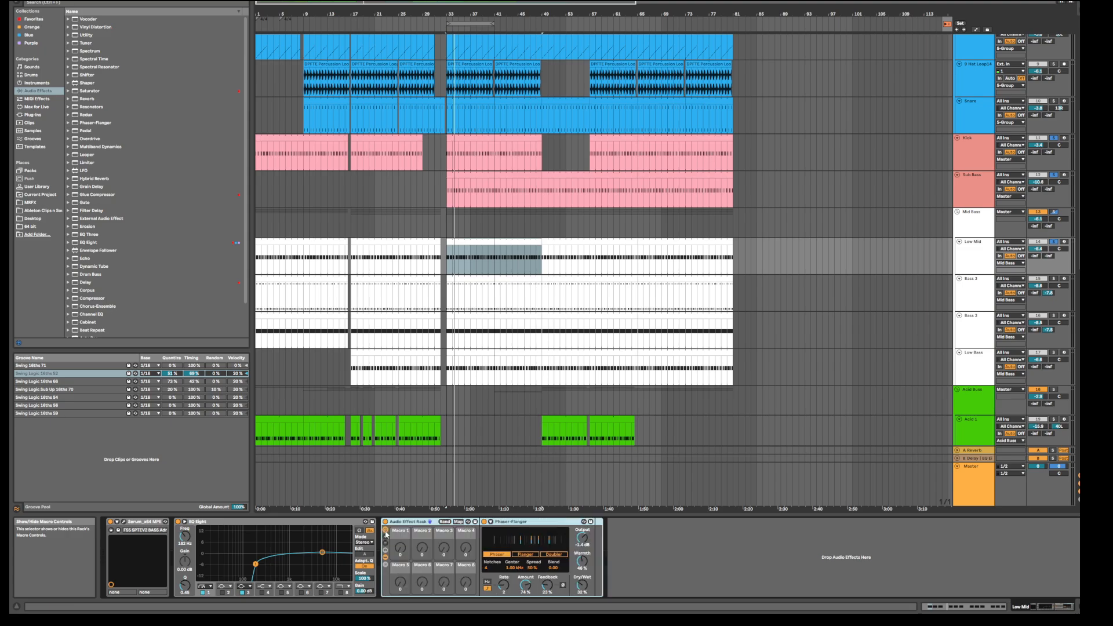
pyautogui.click(385, 554)
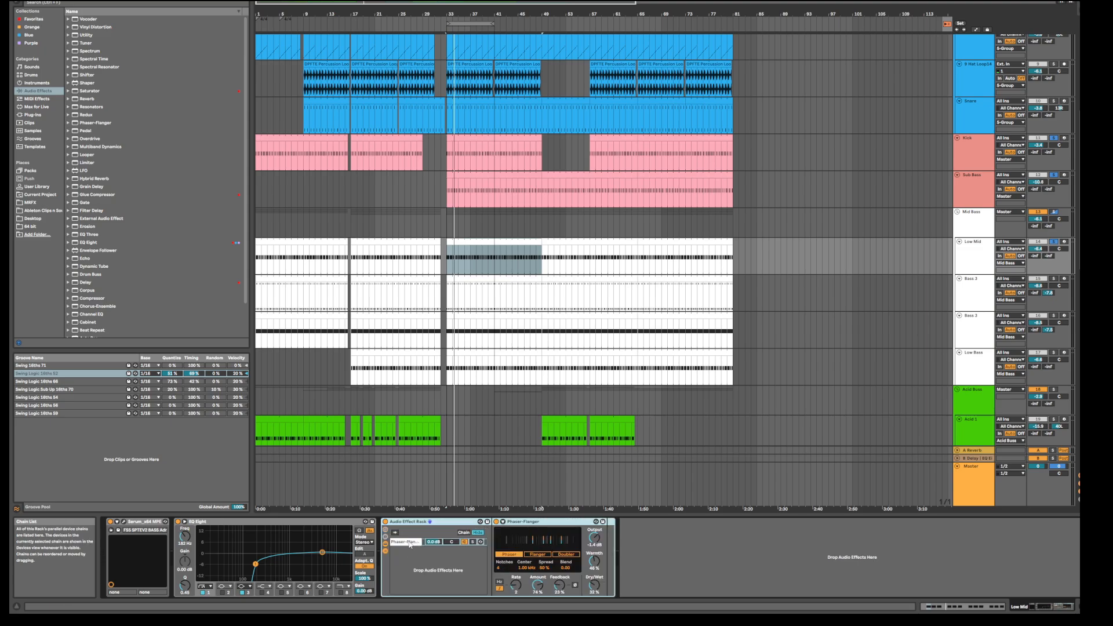
# Split the rack into an empty dry chain and a Phaser-Flanger chain, with the Phaser-Flanger's Dry/Wet set to 100%.
pyautogui.rightClick(408, 543)
pyautogui.click(436, 468)
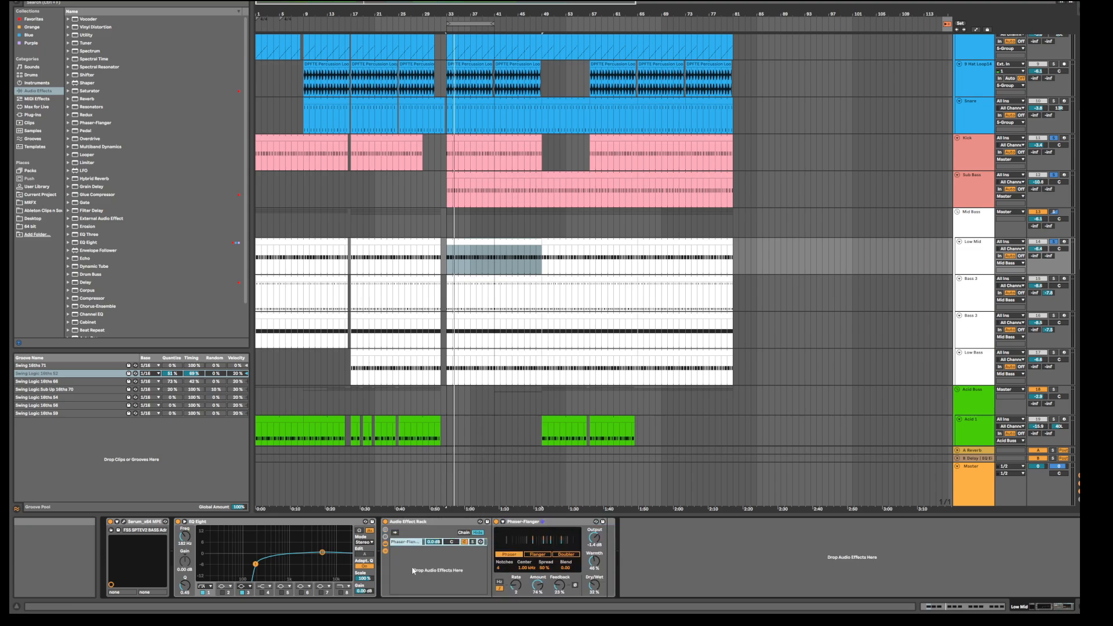
pyautogui.click(571, 523)
pyautogui.press('Delete')
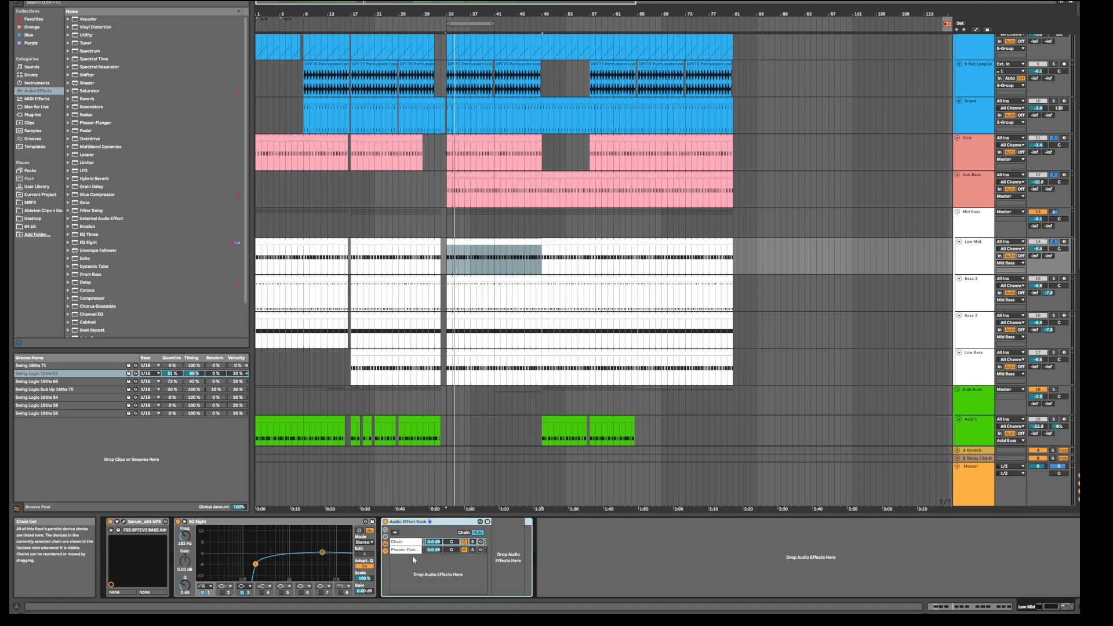
pyautogui.click(410, 550)
pyautogui.click(594, 585)
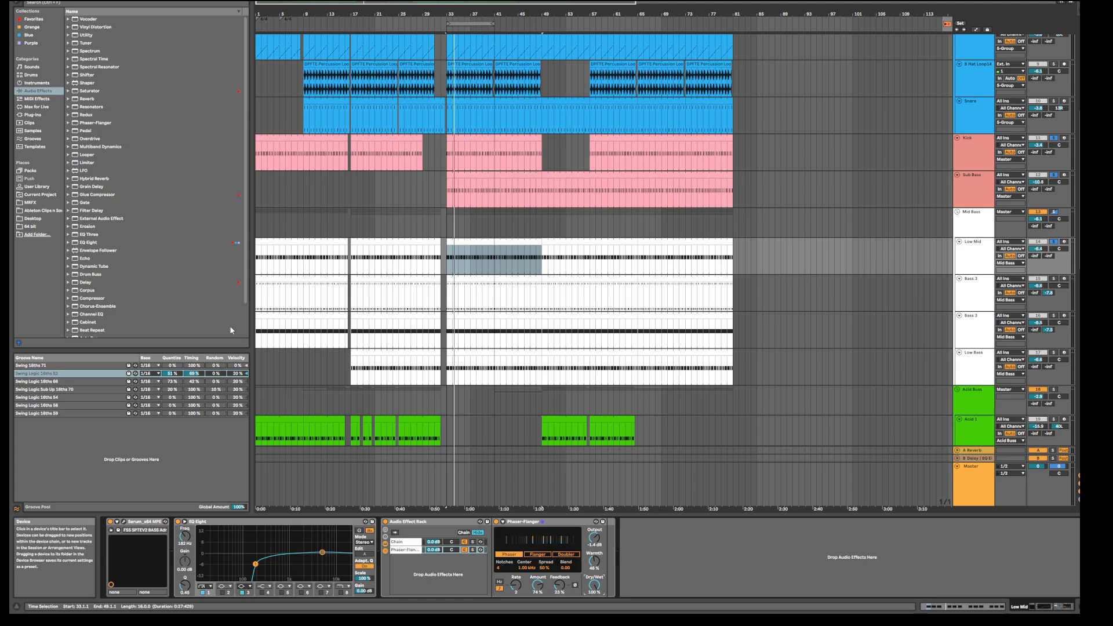
# Copy Low Mid's EQ Eight to after the Phaser-Flanger in its chain and raise the copy's low-cut frequency.
pyautogui.rightClick(264, 521)
pyautogui.click(301, 413)
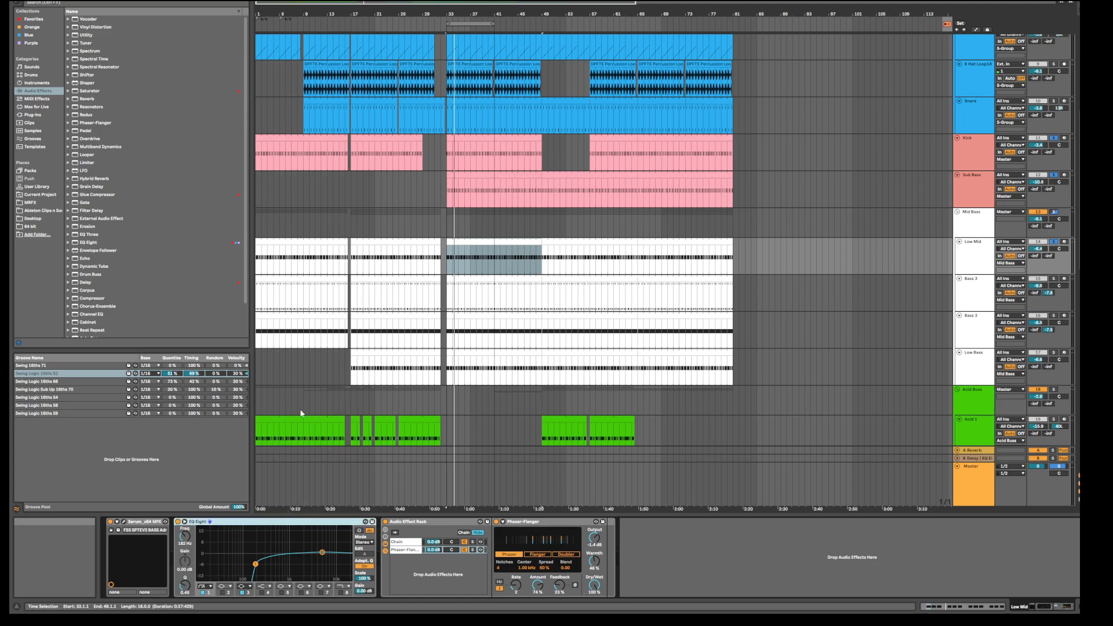
pyautogui.click(612, 543)
pyautogui.click(616, 544)
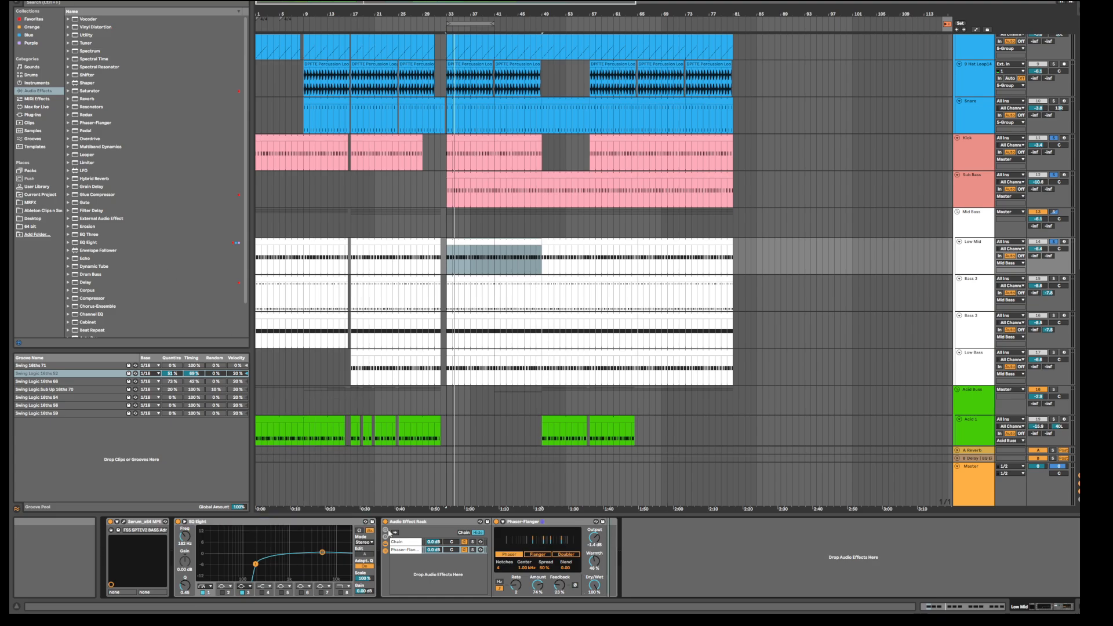
pyautogui.moveTo(619, 536); pyautogui.dragTo(618, 526)
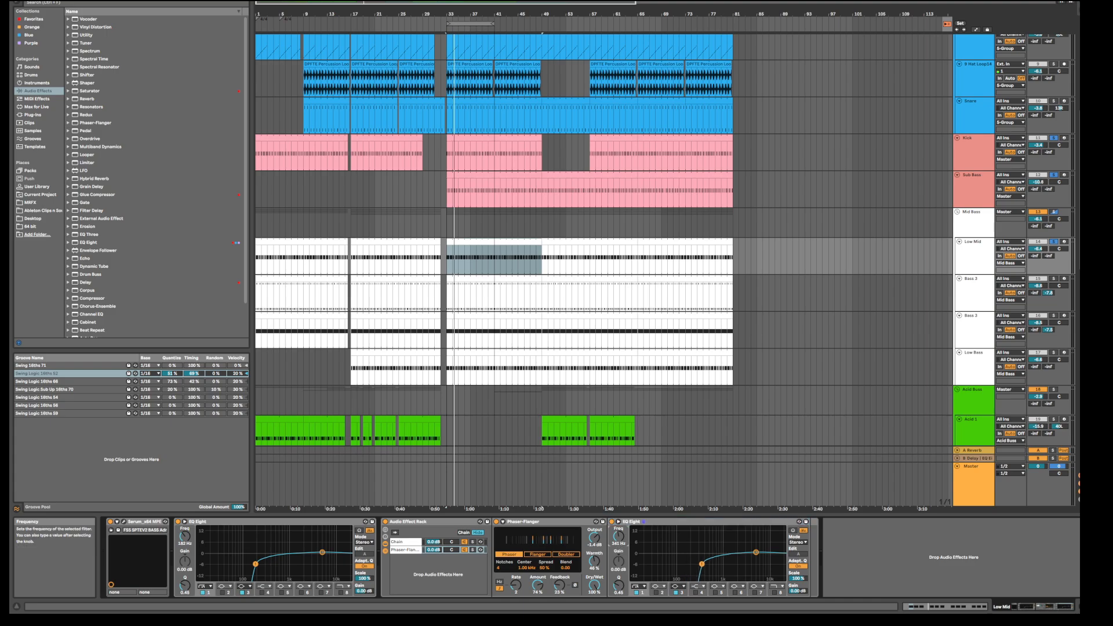
# During playback, set the Phaser-Flanger chain's volume to -1.0 dB and change the copied EQ Eight's upper band to a high cut.
pyautogui.press('space')
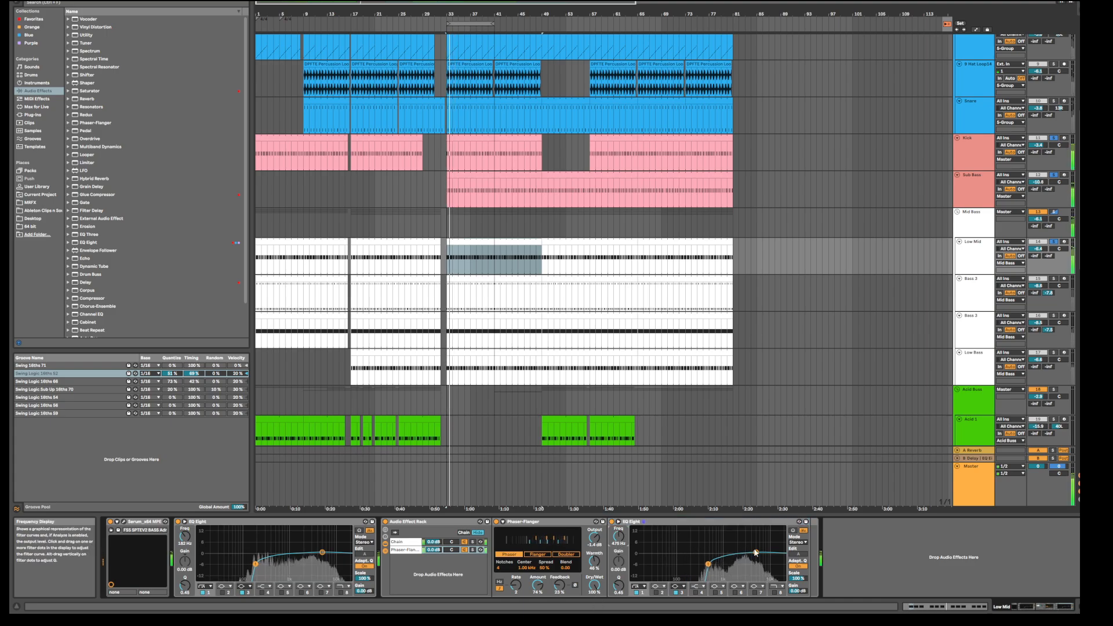
pyautogui.moveTo(756, 552); pyautogui.dragTo(772, 554)
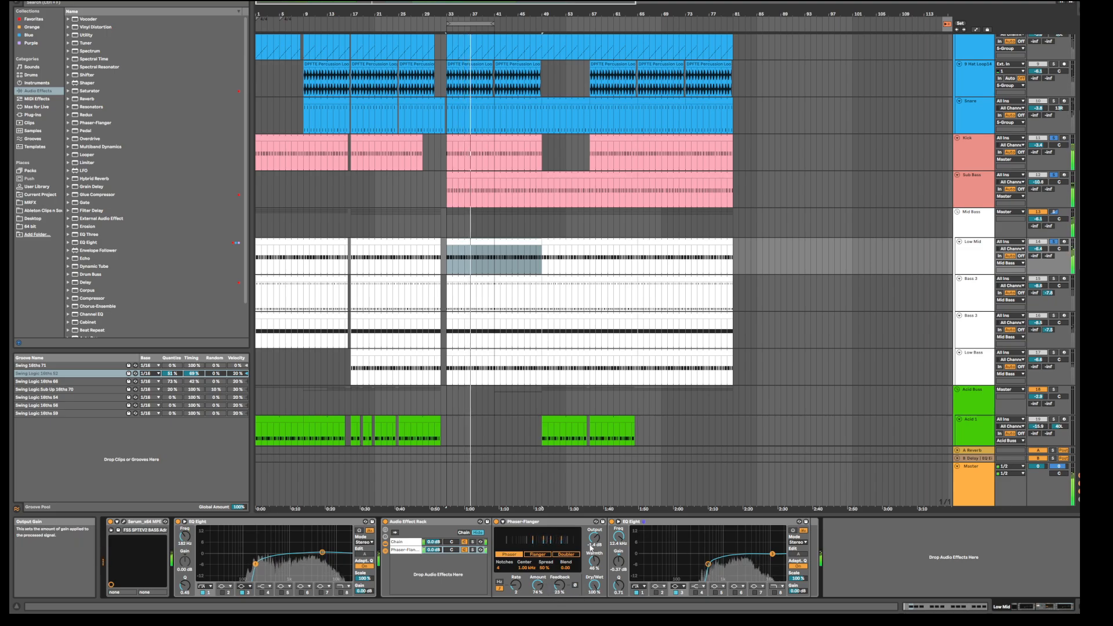
pyautogui.moveTo(434, 549); pyautogui.dragTo(433, 555)
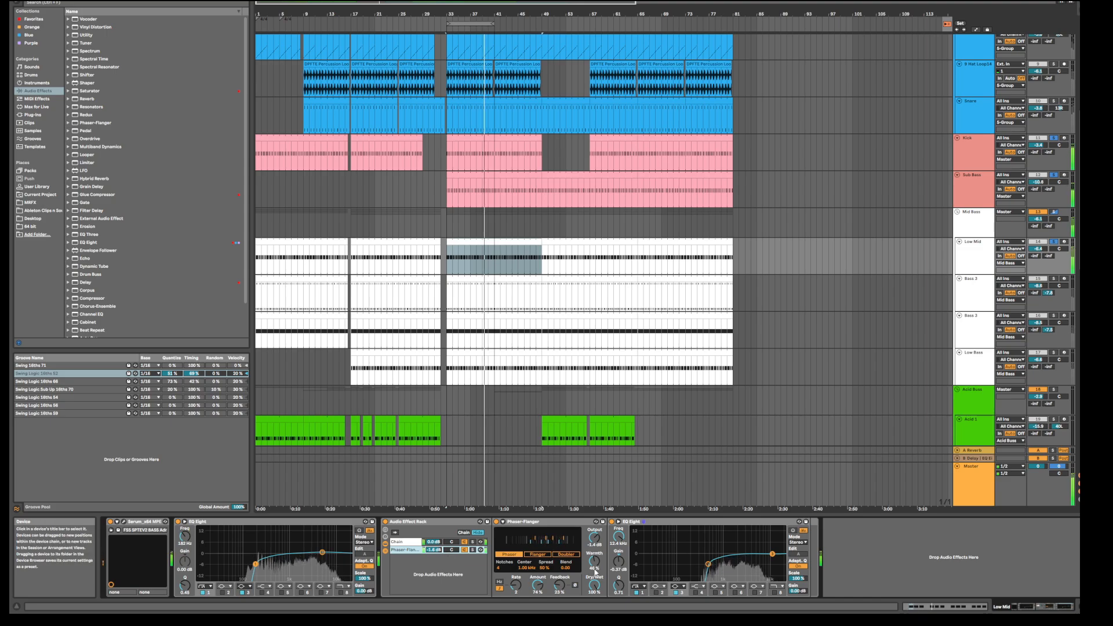
pyautogui.click(682, 588)
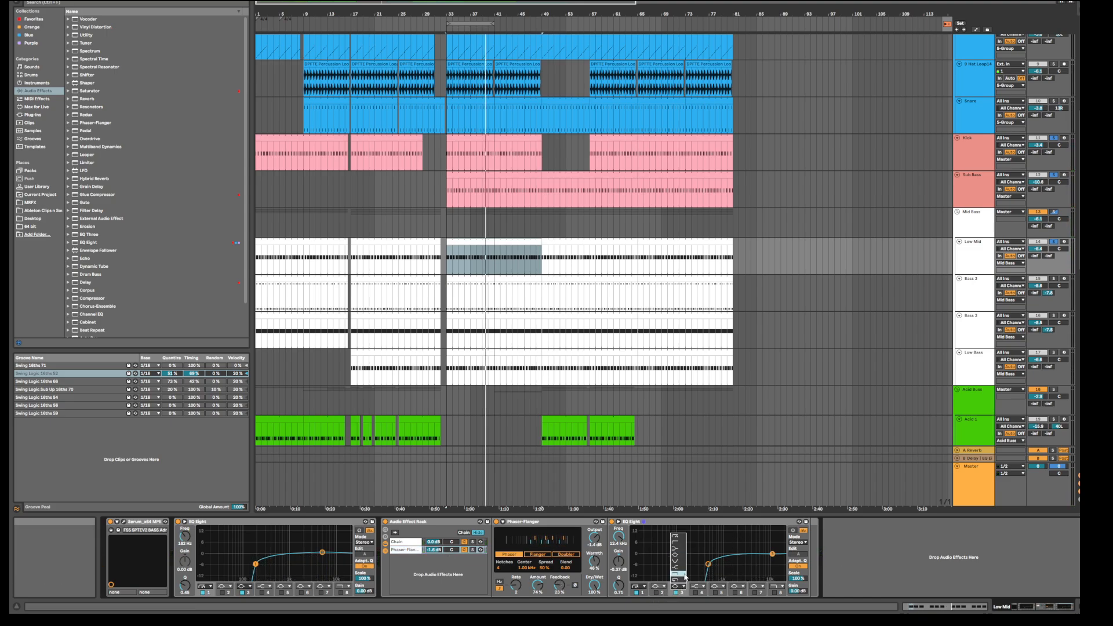
pyautogui.click(683, 575)
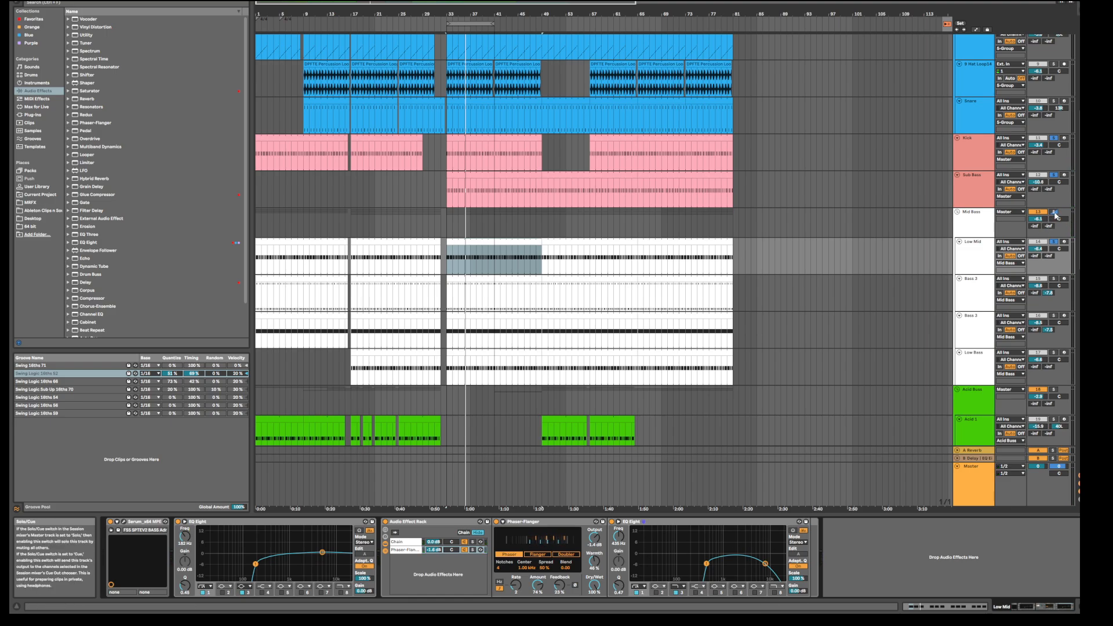
# Play the Bass 3 track below Low Mid alone from bar 33, and examine its MIDI notes and device chain.
pyautogui.click(975, 299)
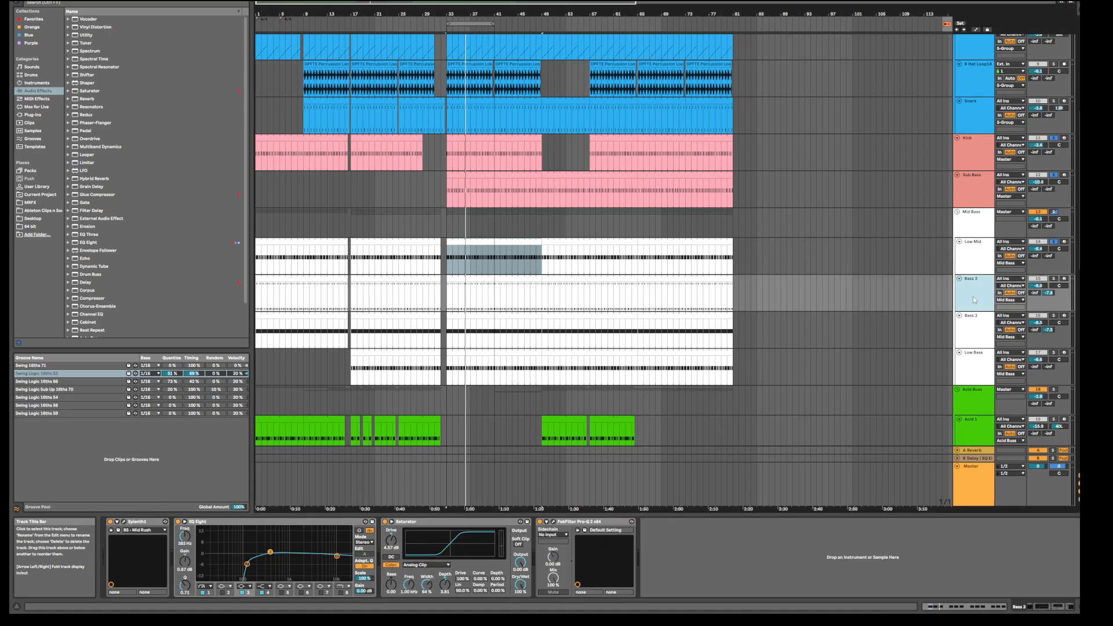
pyautogui.click(481, 286)
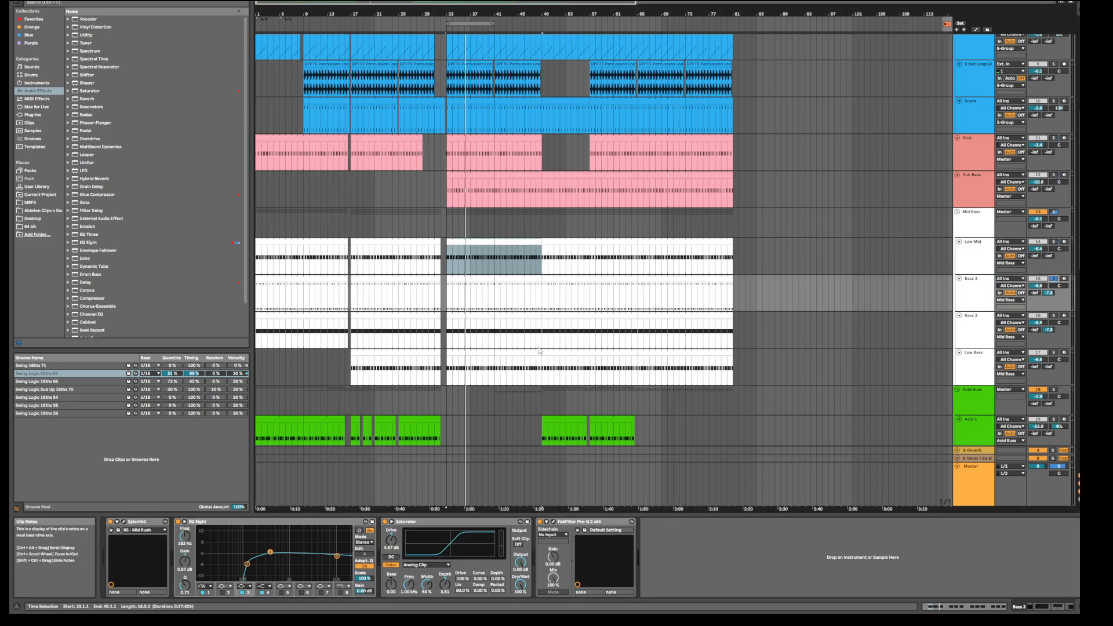
pyautogui.click(480, 278)
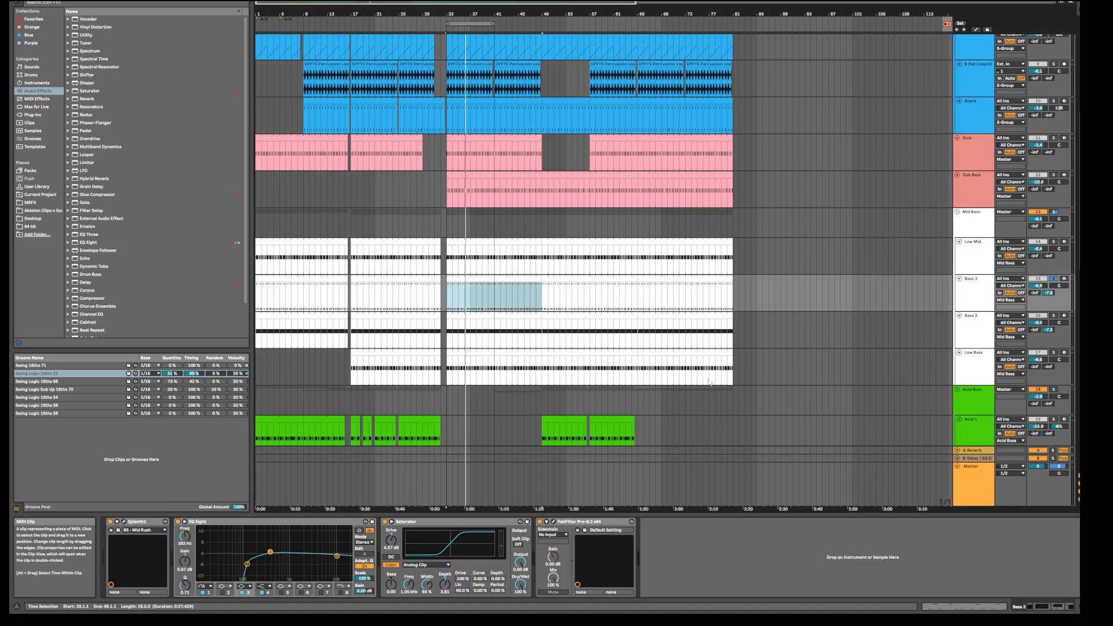
pyautogui.press('space')
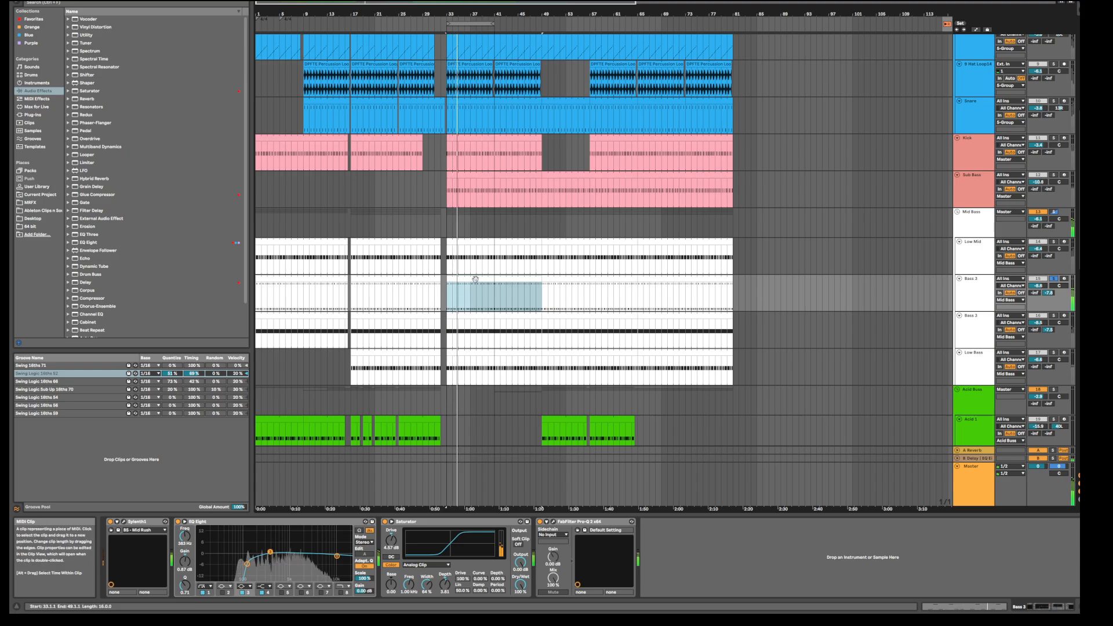
pyautogui.doubleClick(475, 279)
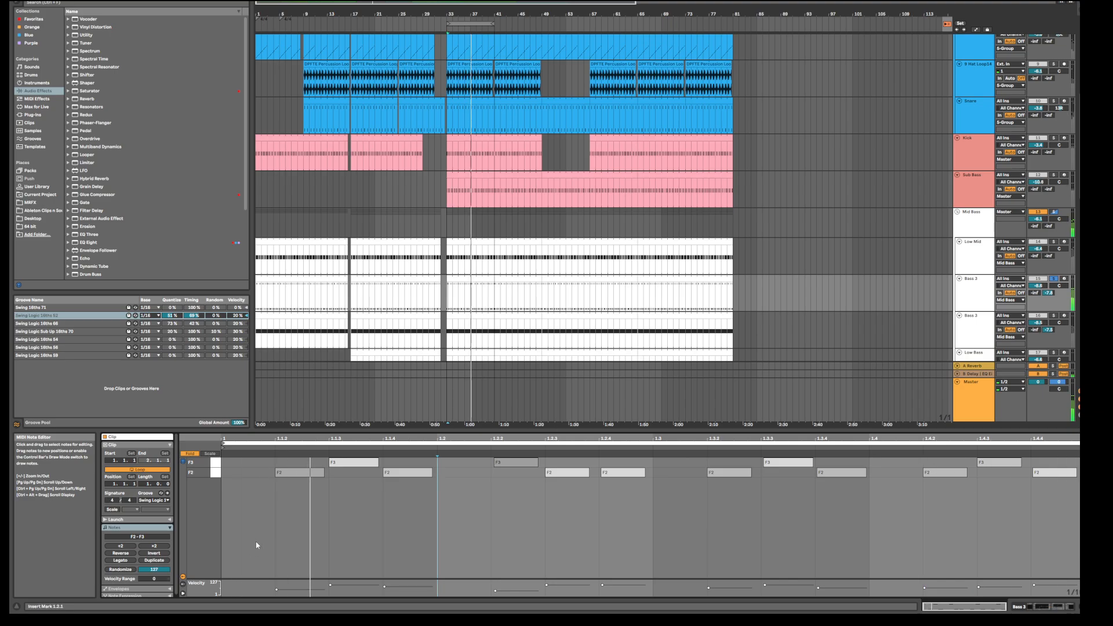
pyautogui.click(978, 305)
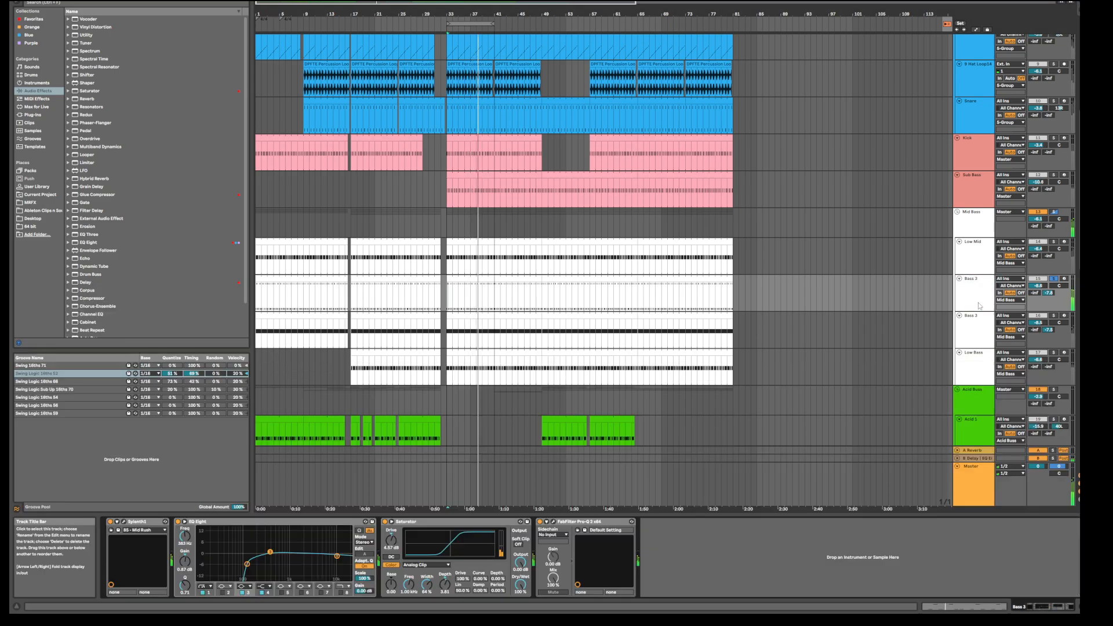
# Rename the Bass 3 track below Low Mid as Mid Layer.
pyautogui.rightClick(974, 297)
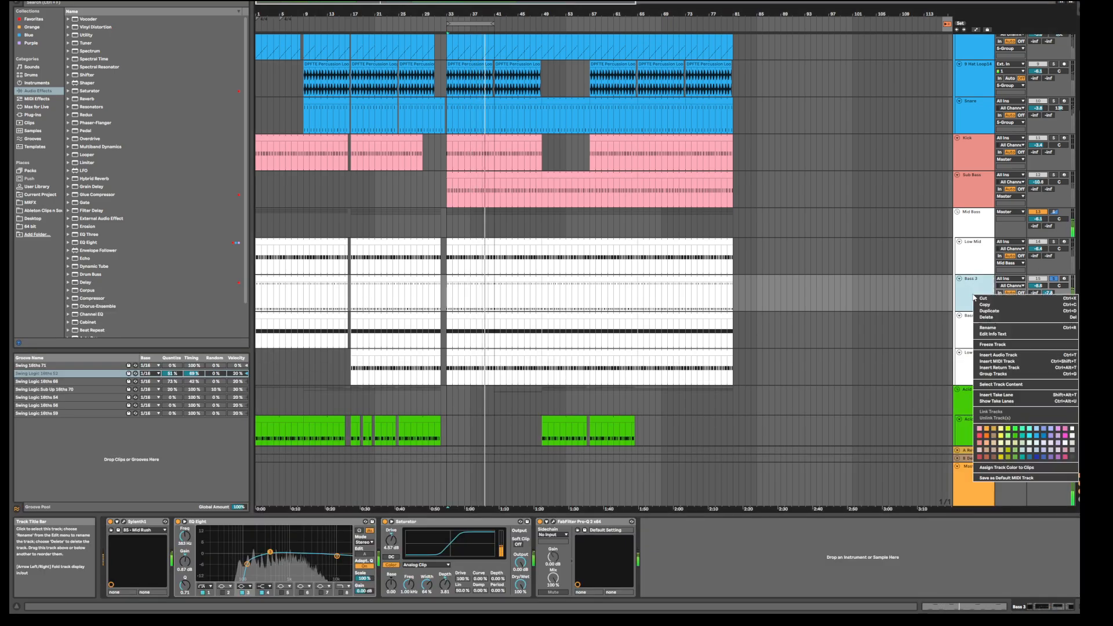
pyautogui.click(1004, 328)
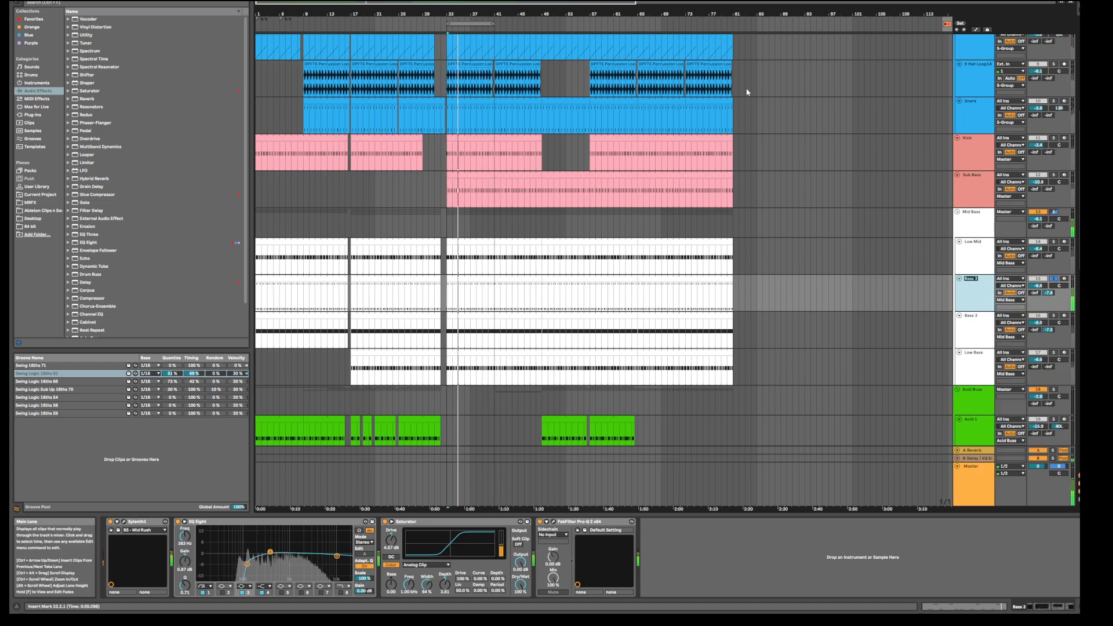
pyautogui.write('Mid Layer')
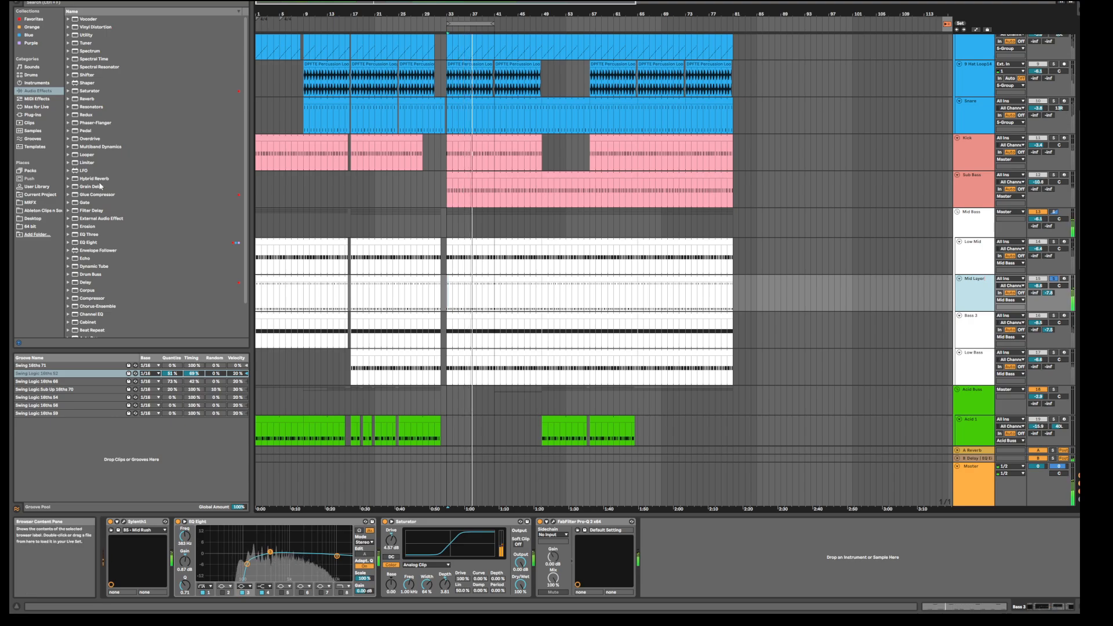
pyautogui.click(844, 556)
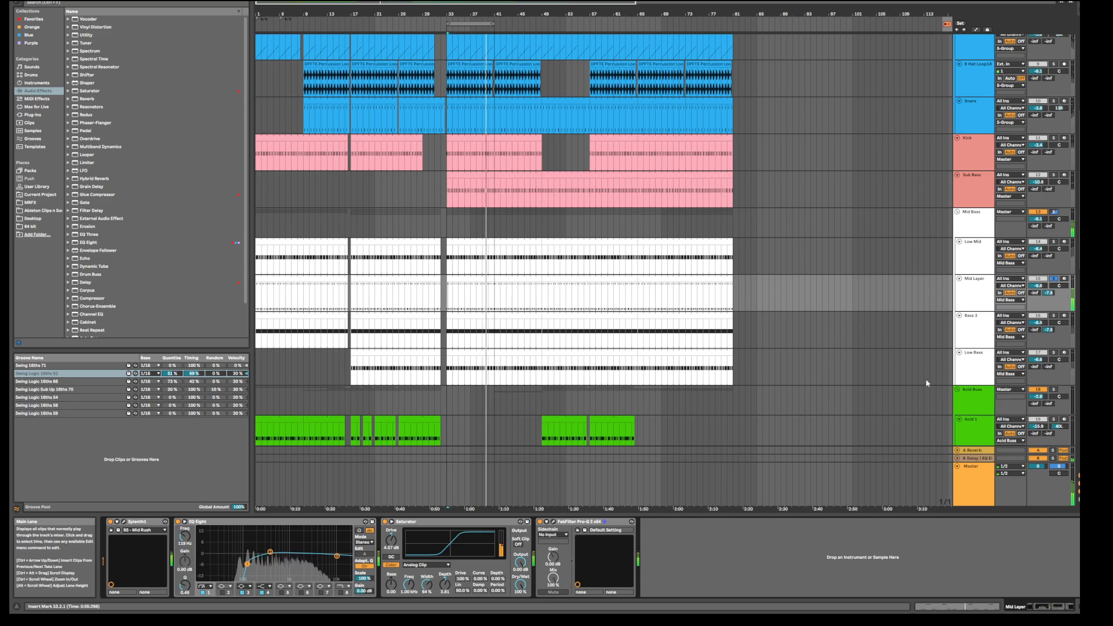
# Audition Mid Layer with EQ Eight's low-cut frequency raised to 173 Hz, and return it to 118 Hz.
pyautogui.click(973, 293)
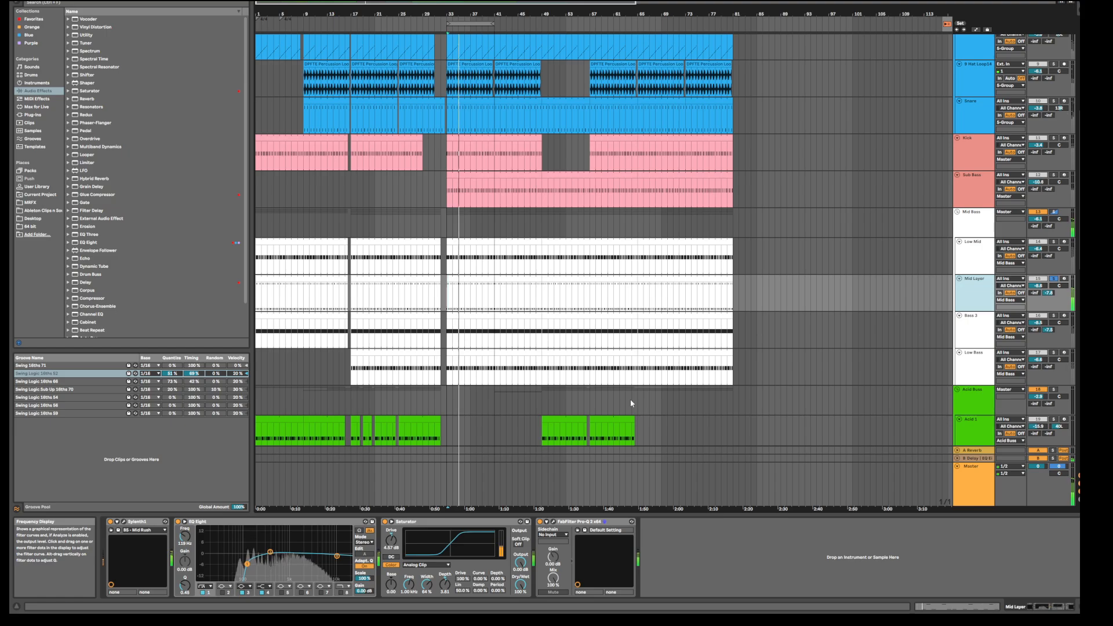
pyautogui.moveTo(185, 536); pyautogui.dragTo(186, 526)
pyautogui.press('space')
pyautogui.press('space')
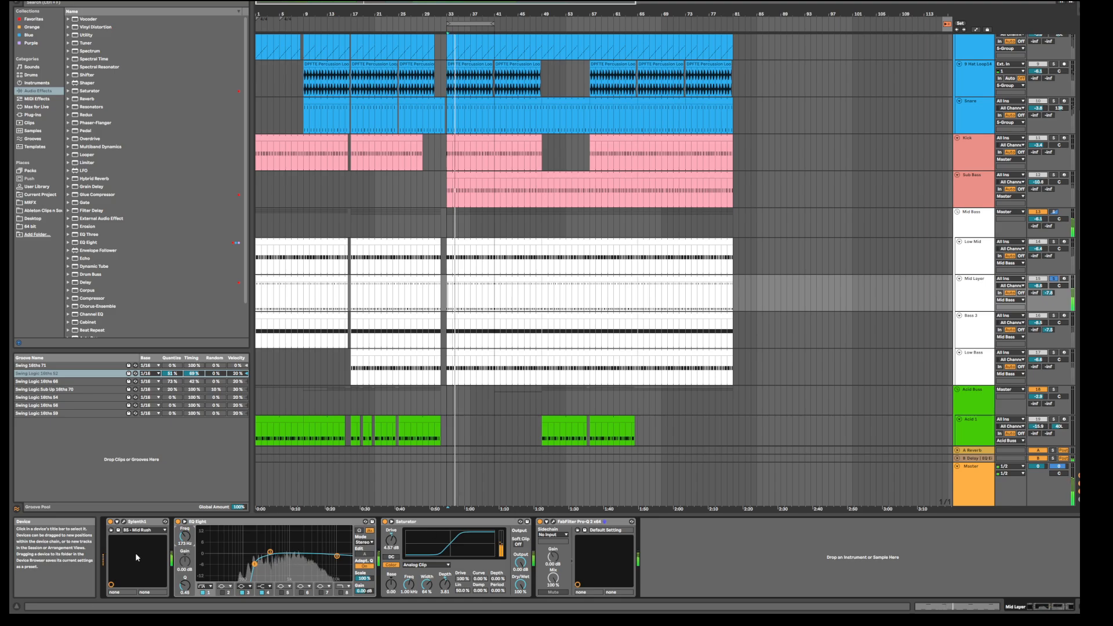
pyautogui.moveTo(184, 536); pyautogui.dragTo(184, 538)
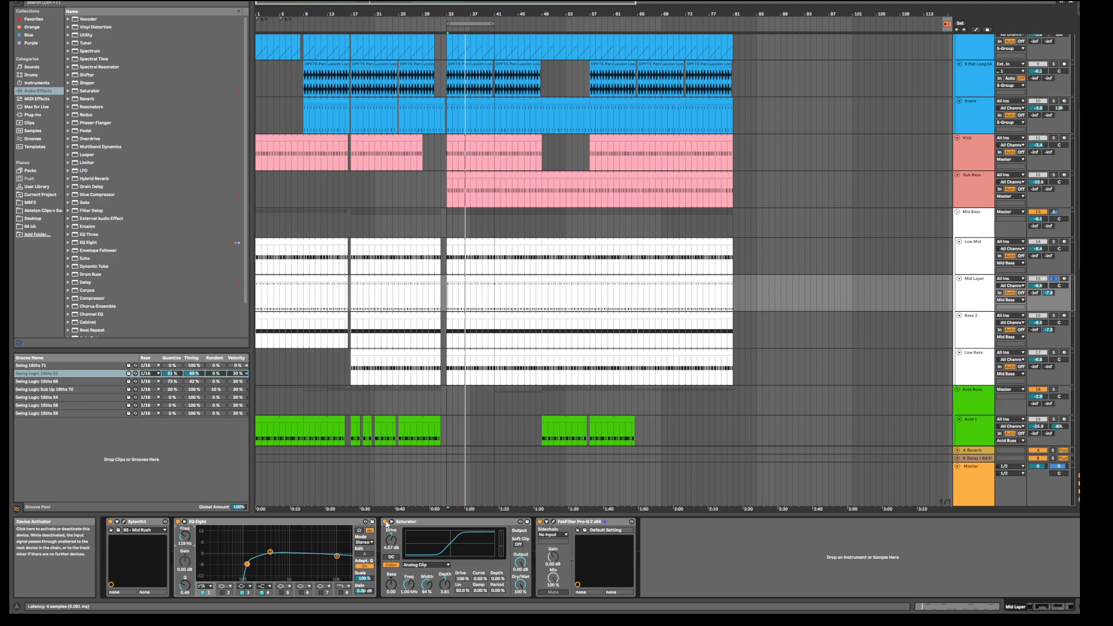
# Play Mid Layer with Saturator bypassed and active to compare, and examine the EQ curve in FabFilter Pro-Q 2.
pyautogui.press('space')
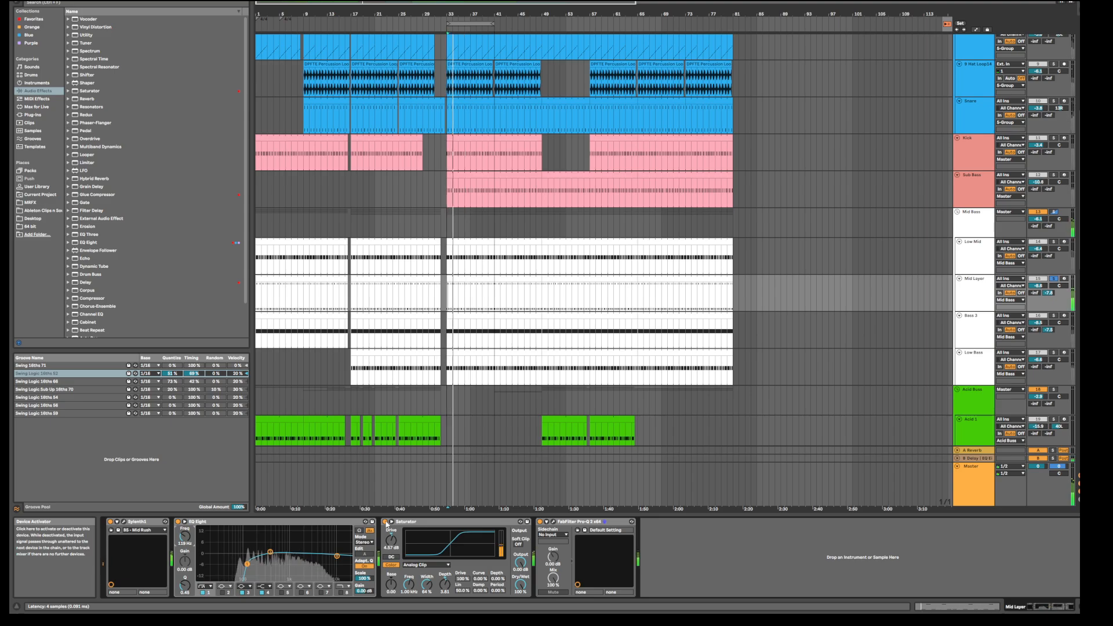
pyautogui.click(385, 521)
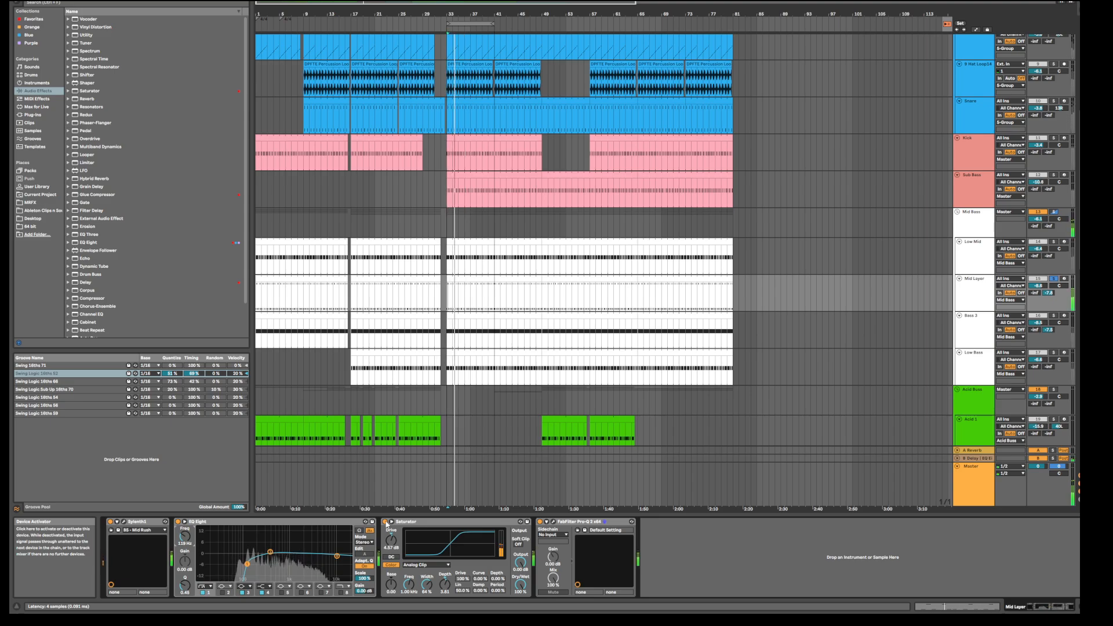
pyautogui.click(386, 522)
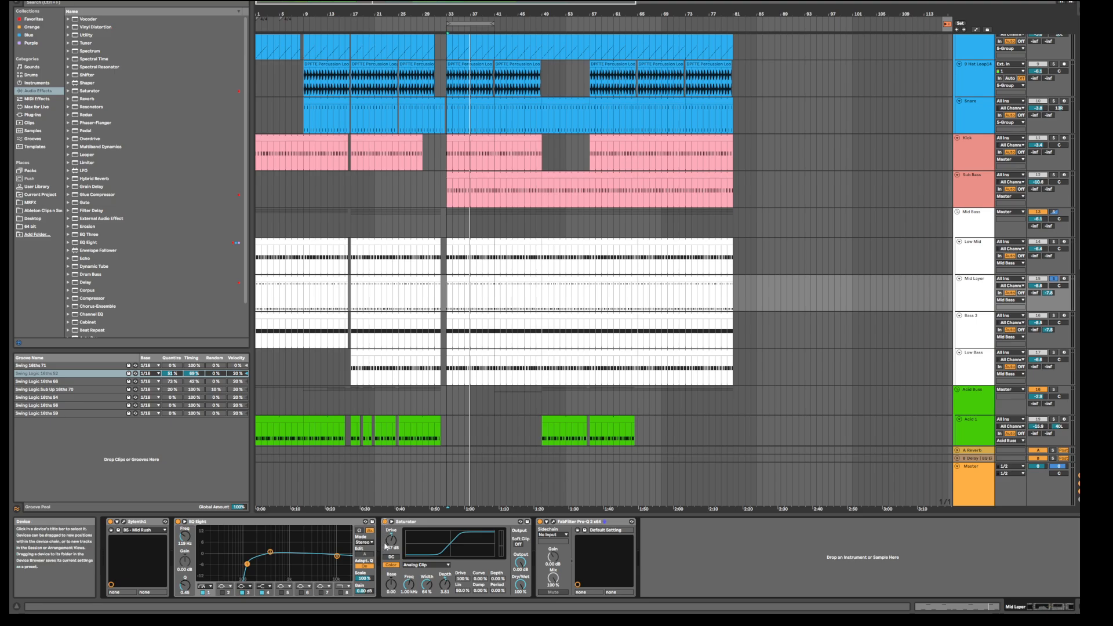
pyautogui.press('space')
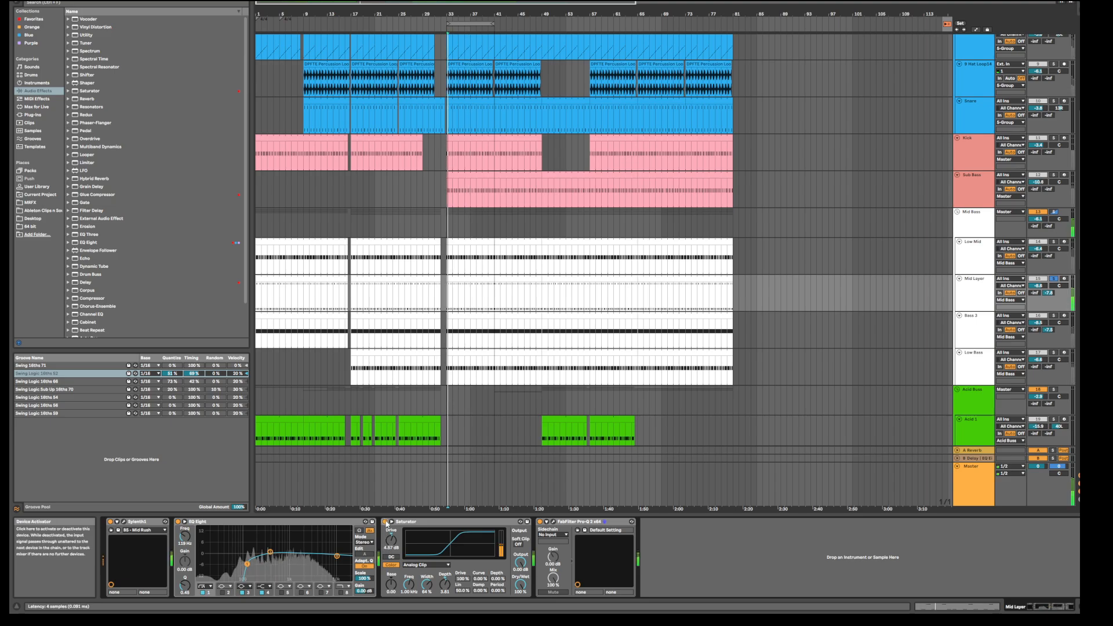
pyautogui.click(386, 522)
pyautogui.click(386, 522)
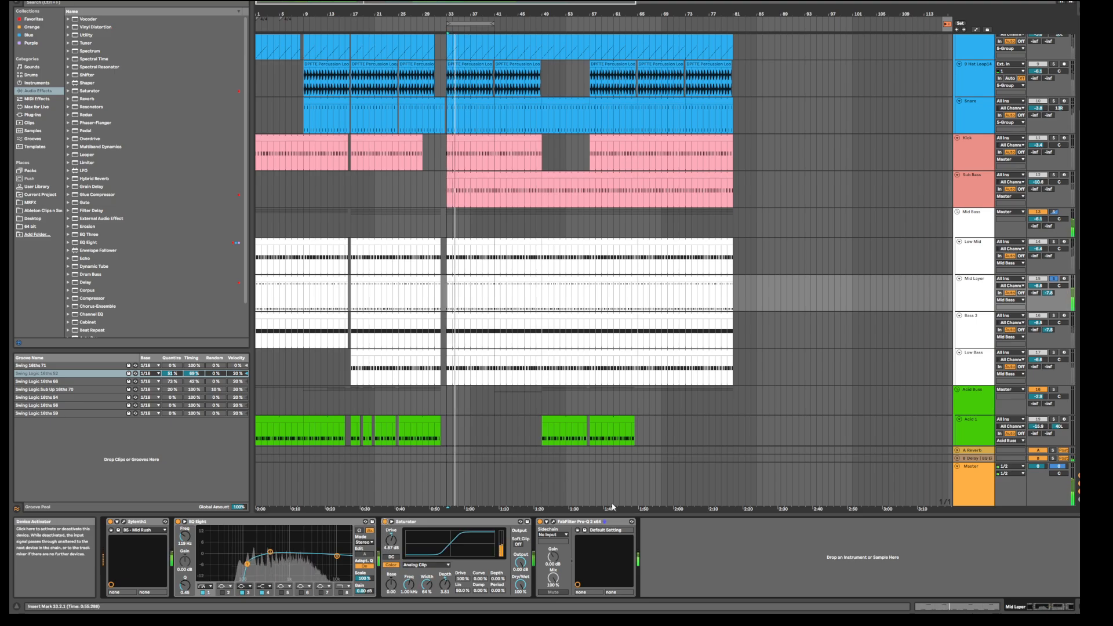
pyautogui.click(554, 522)
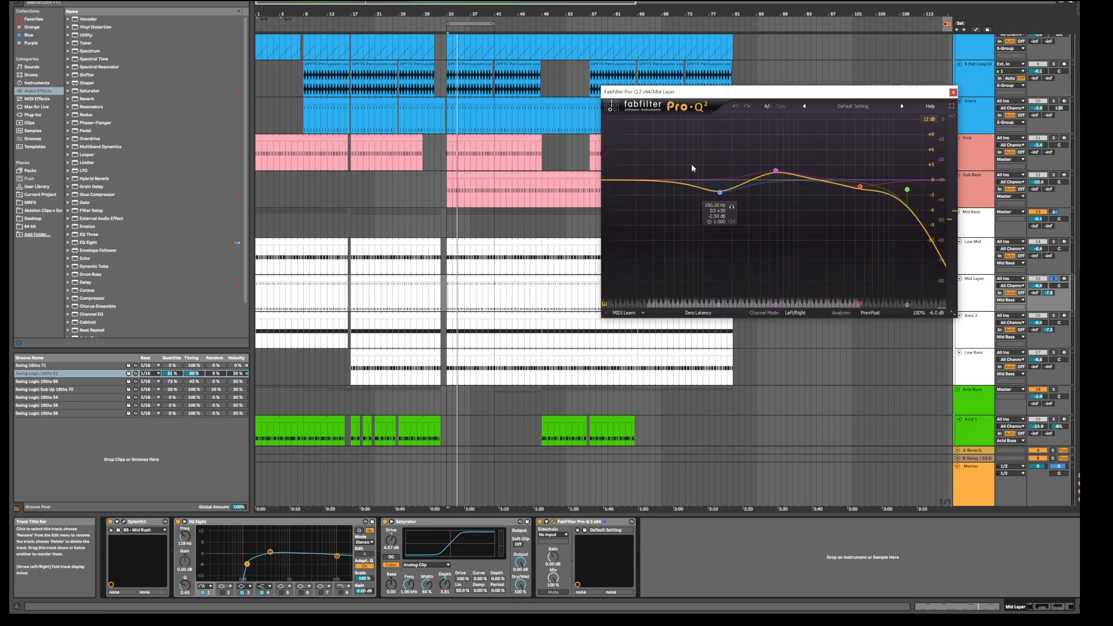
pyautogui.click(952, 92)
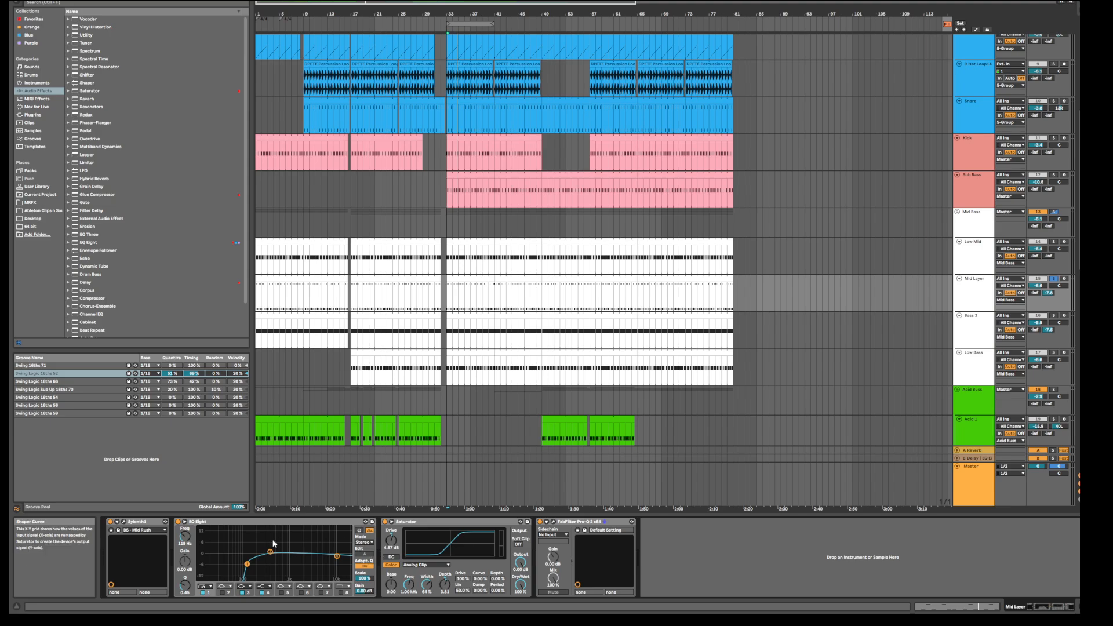
# Solo and play the bass track directly below Mid Layer, and rename it as Mid High.
pyautogui.click(1017, 316)
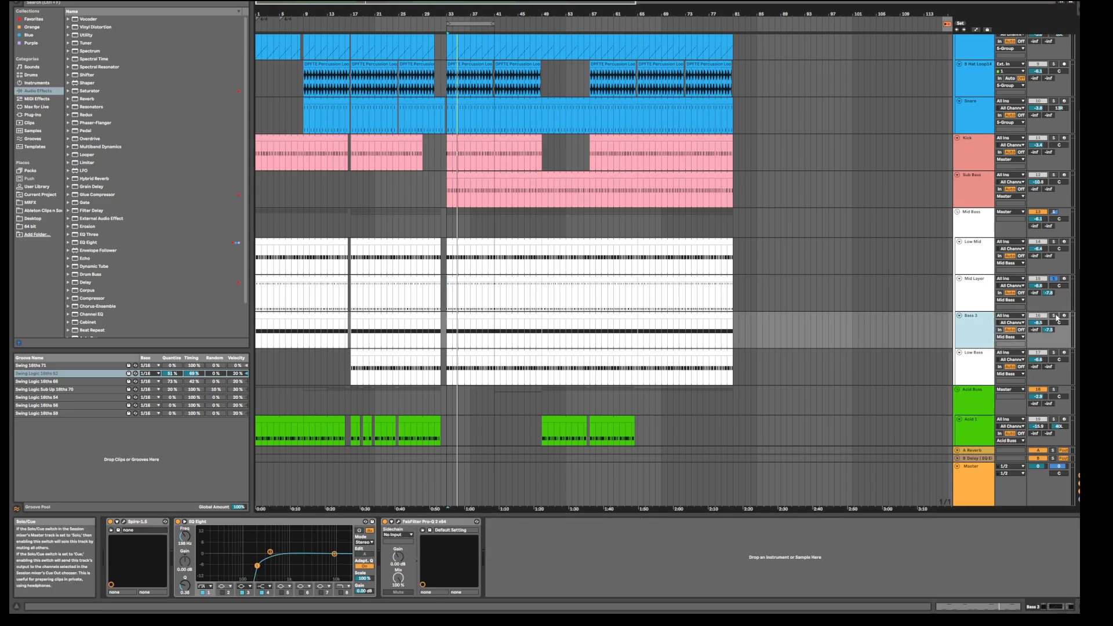
pyautogui.click(1054, 315)
pyautogui.press('space')
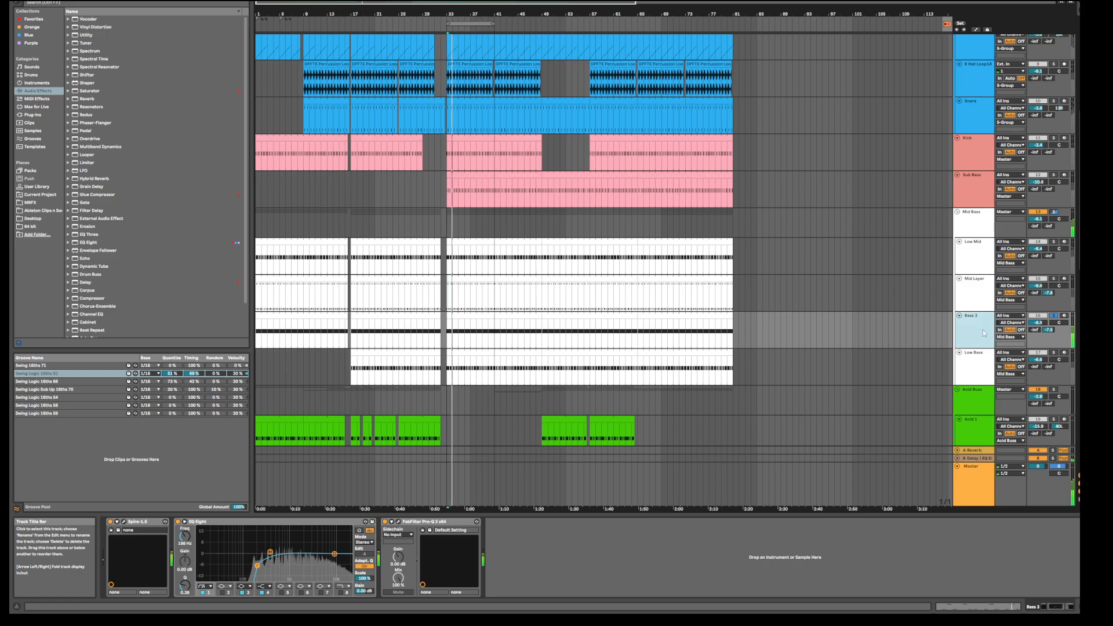
pyautogui.rightClick(984, 333)
pyautogui.click(1012, 369)
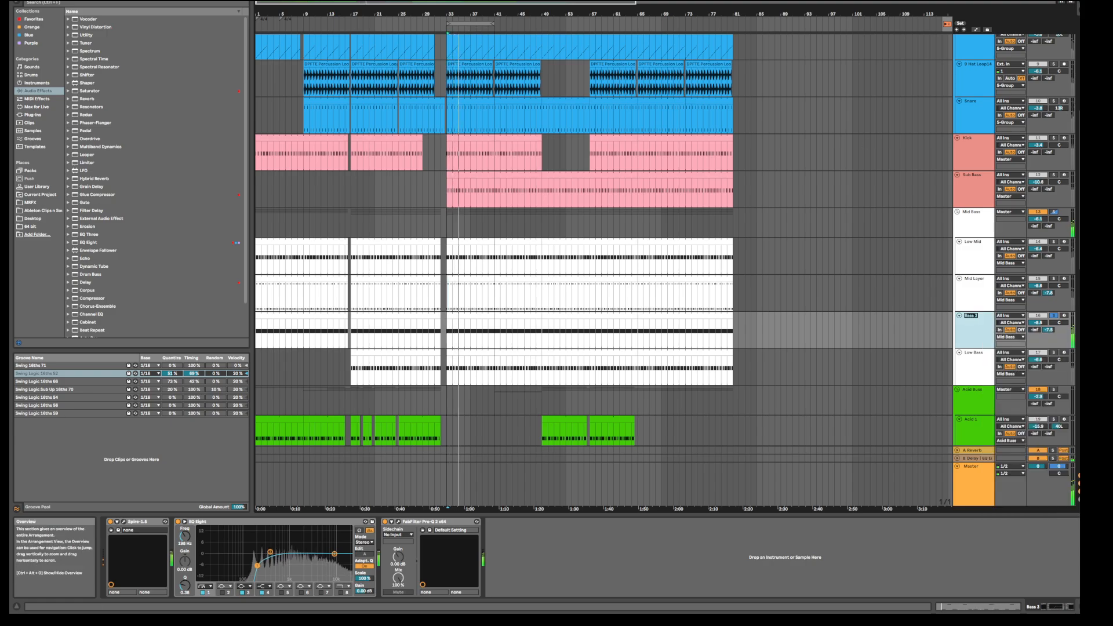
pyautogui.write('Mid High')
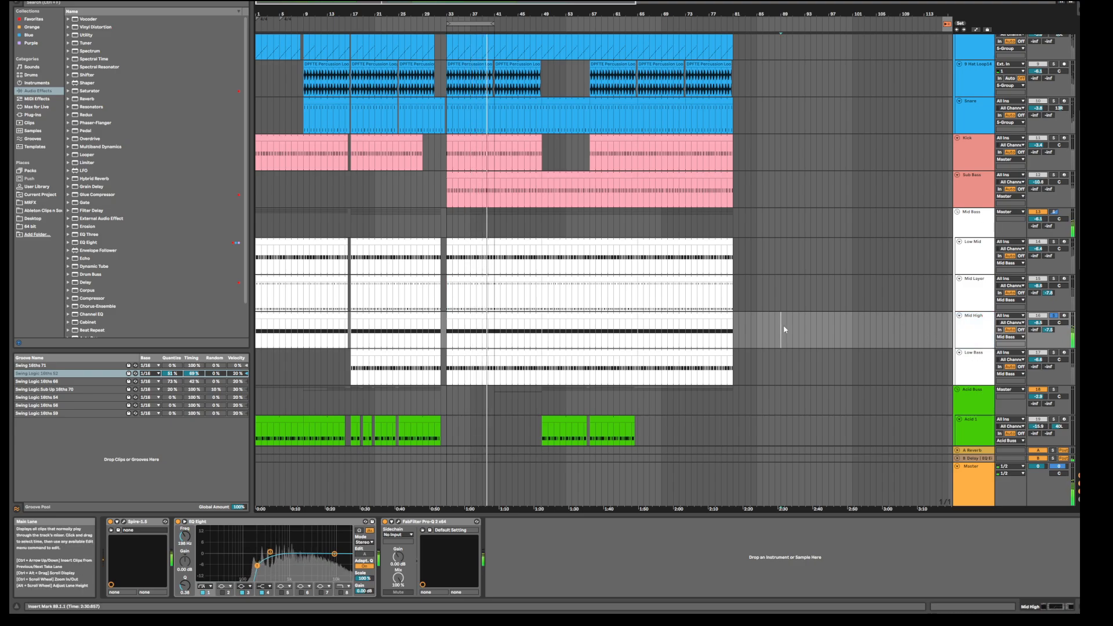
# Examine the Mid High MIDI clip at bar 33 alongside the arpeggiator settings of its Spire synth.
pyautogui.click(475, 317)
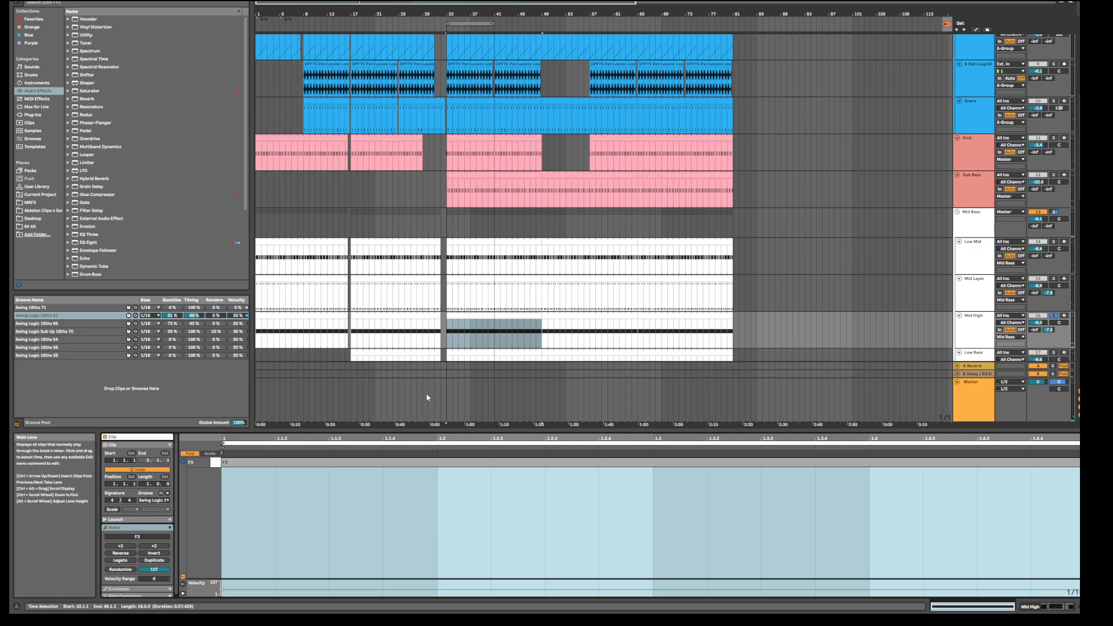
pyautogui.click(1030, 606)
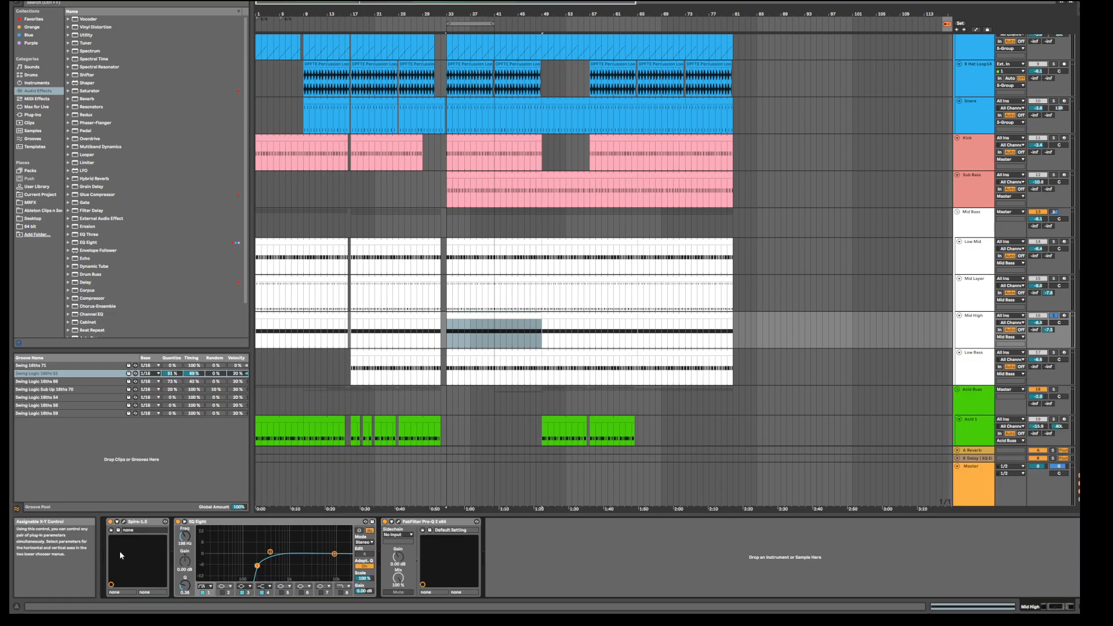
pyautogui.click(123, 521)
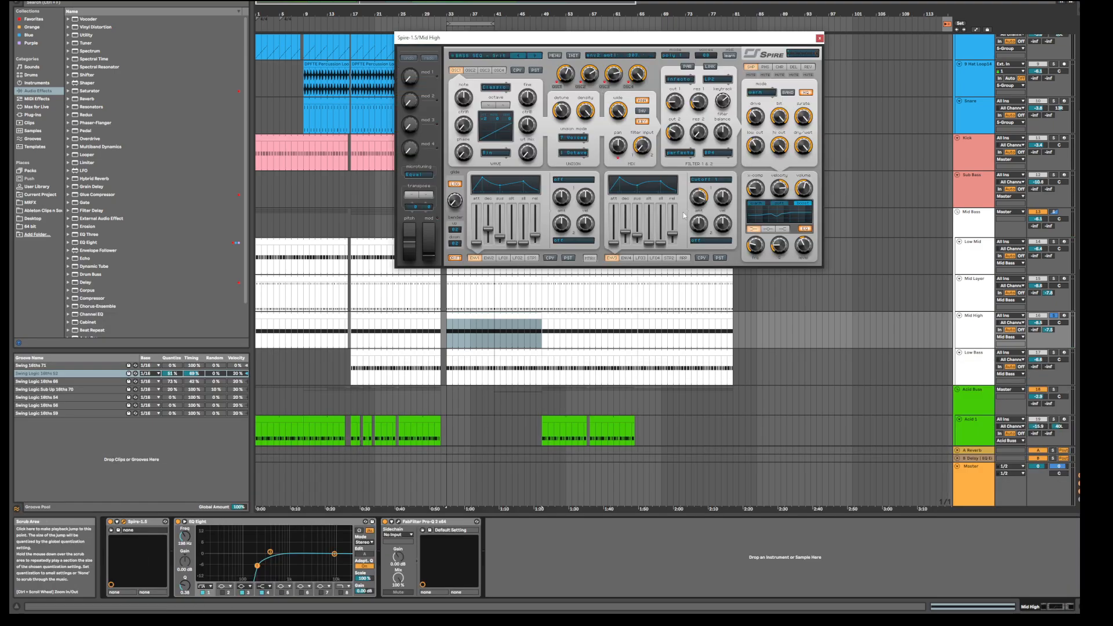
pyautogui.click(683, 258)
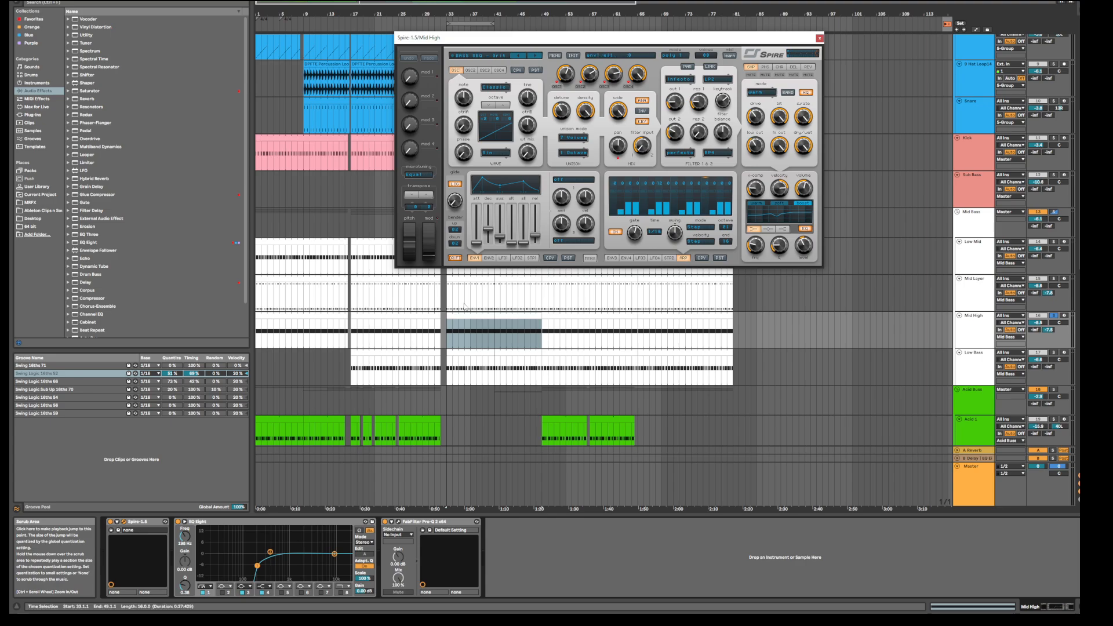
pyautogui.doubleClick(473, 316)
pyautogui.click(246, 488)
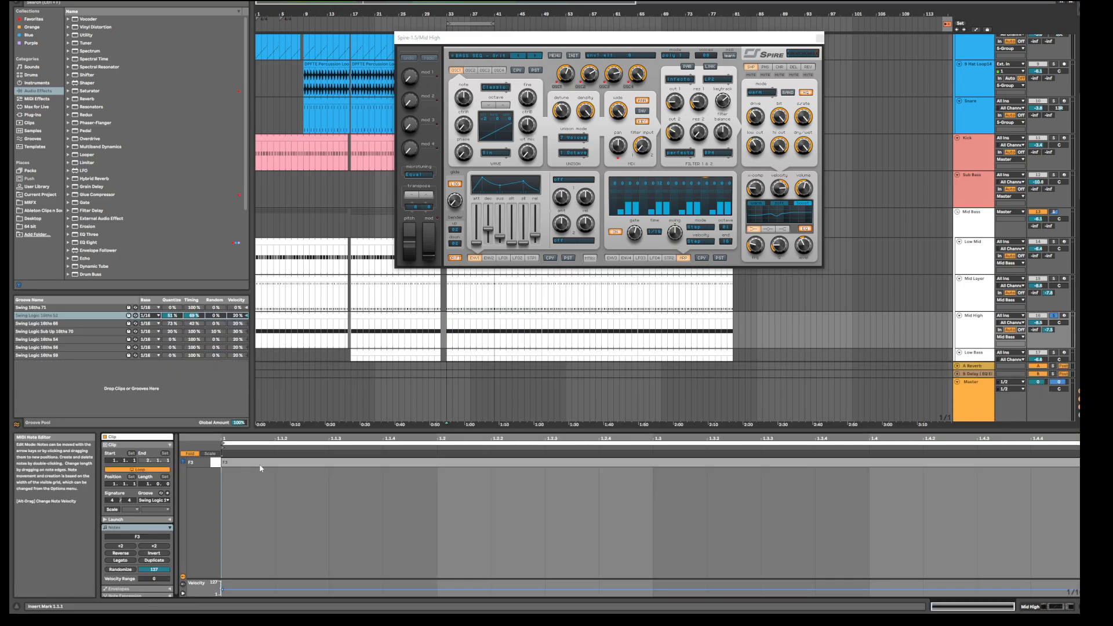
# Look up Mid High's loaded sound in Spire's preset browser and return to the synth controls.
pyautogui.click(487, 57)
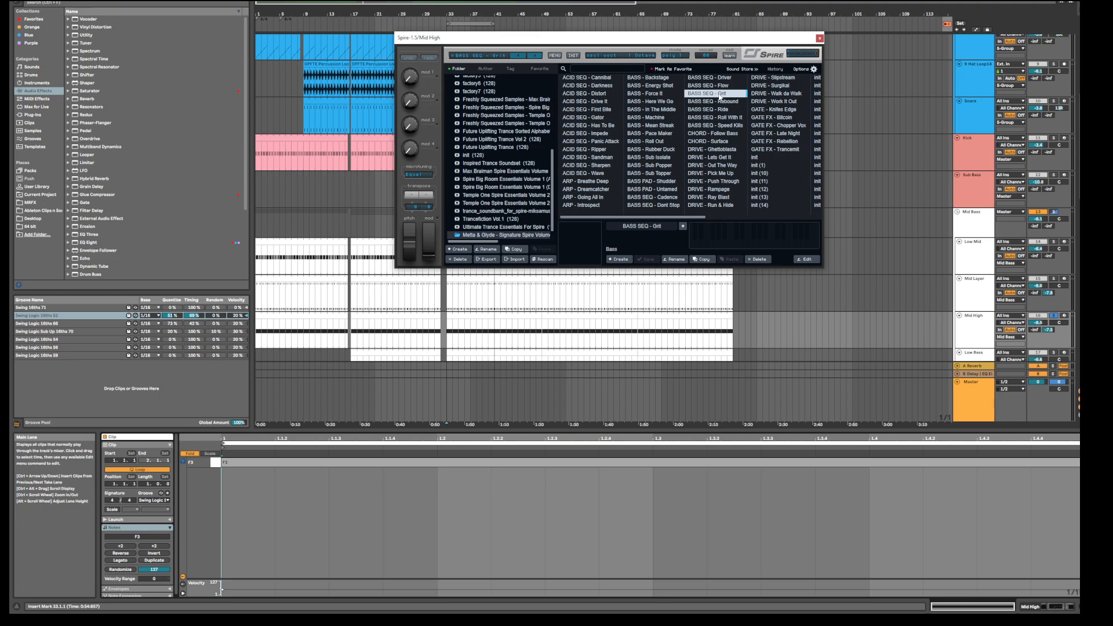
pyautogui.click(554, 55)
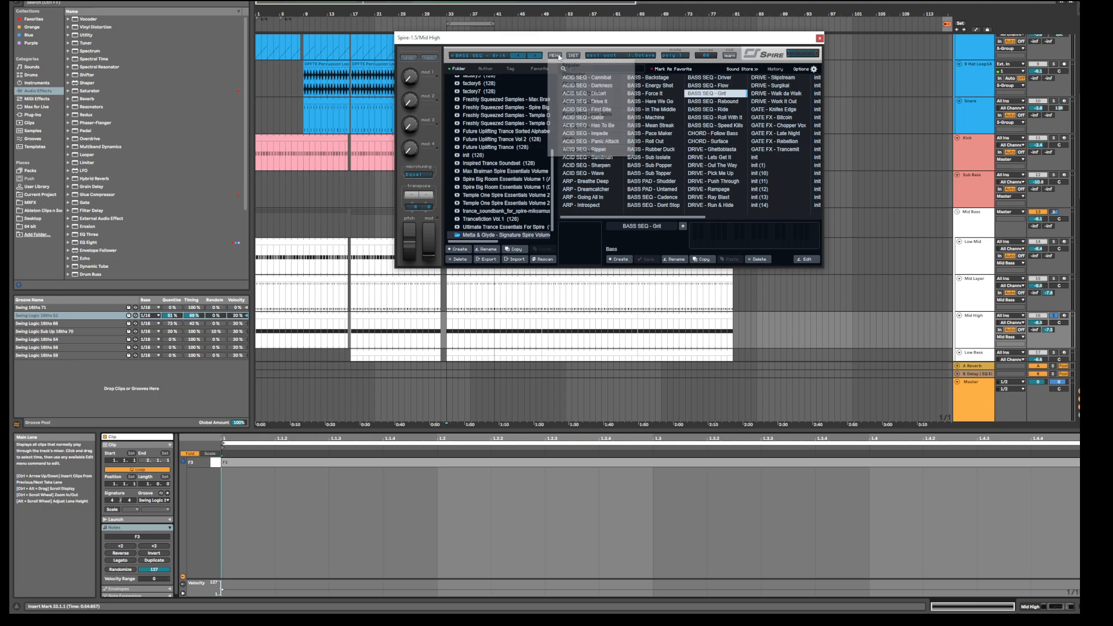
pyautogui.click(484, 56)
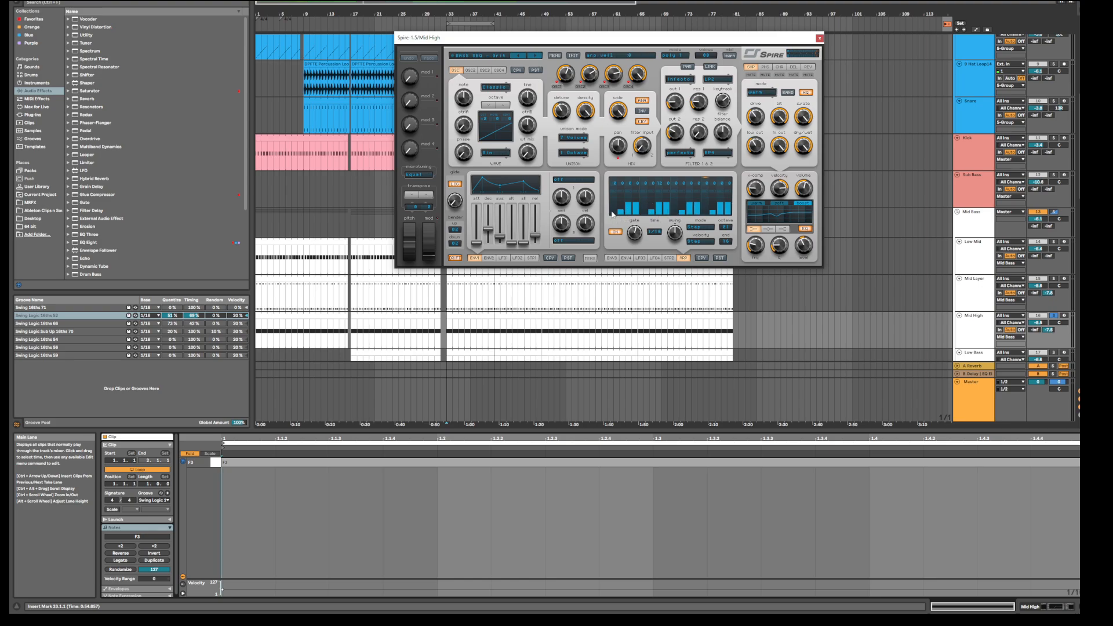
# Play the Mid High clip from bar 33 with Spire's arpeggiator in view, and close the synth window.
pyautogui.click(485, 319)
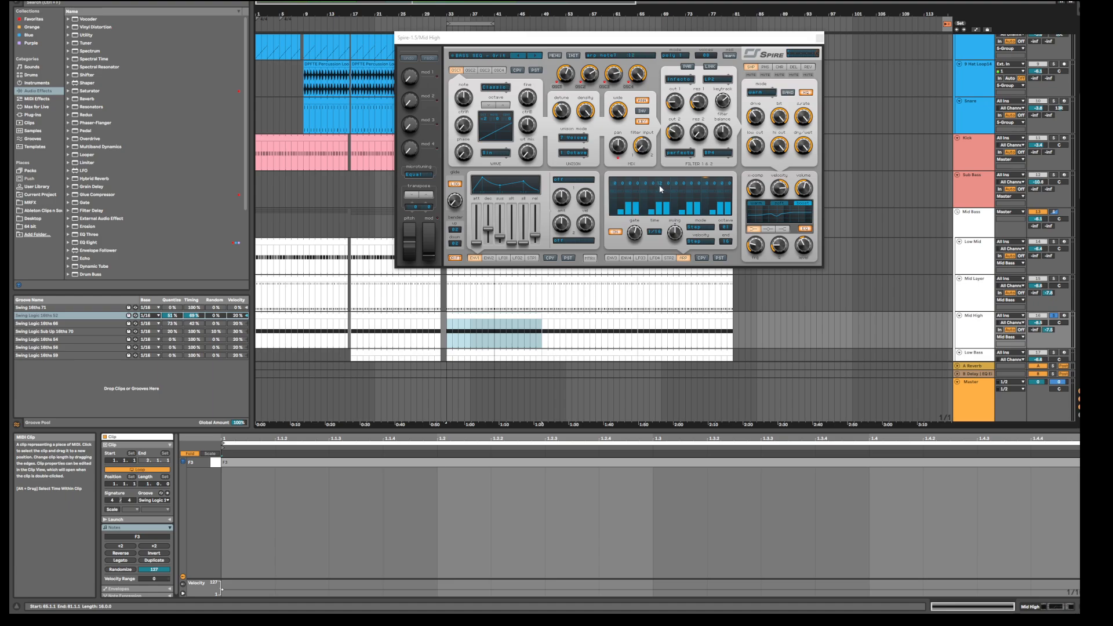
pyautogui.press('space')
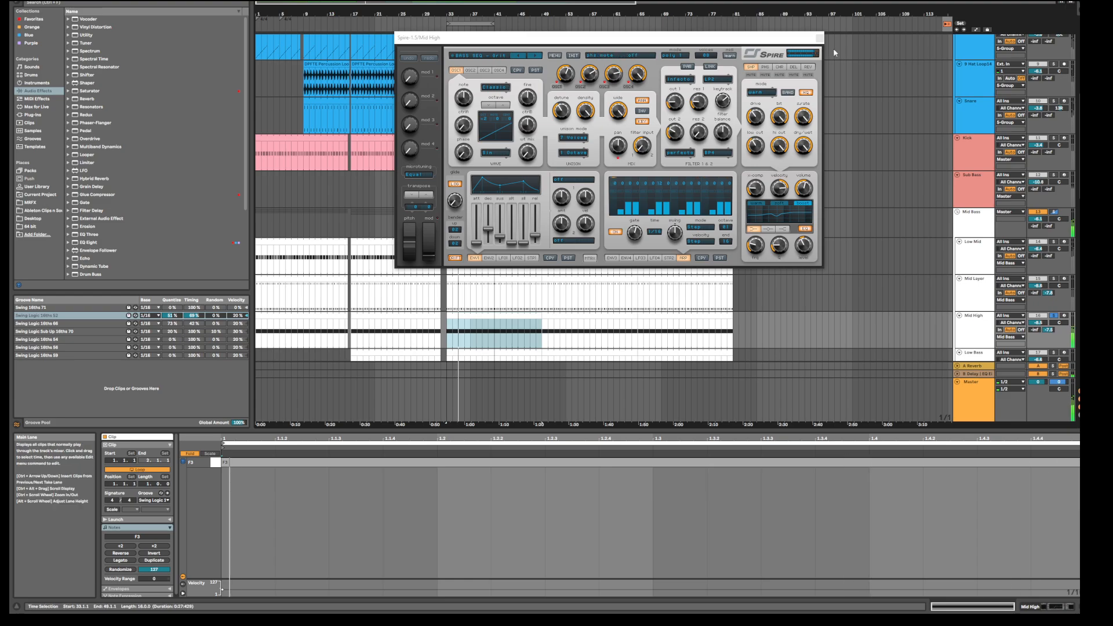
pyautogui.click(819, 38)
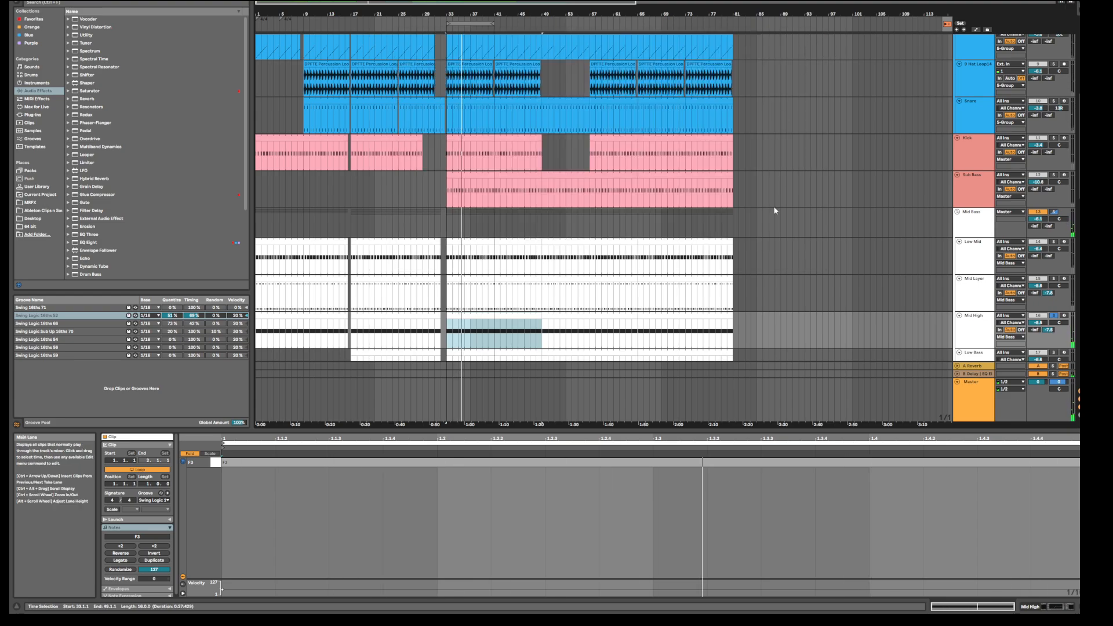
# Play the Low Bass track alone from bar 33 and examine the MIDI notes in its clip.
pyautogui.scroll(-2, 775, 209)
pyautogui.scroll(-2, 896, 286)
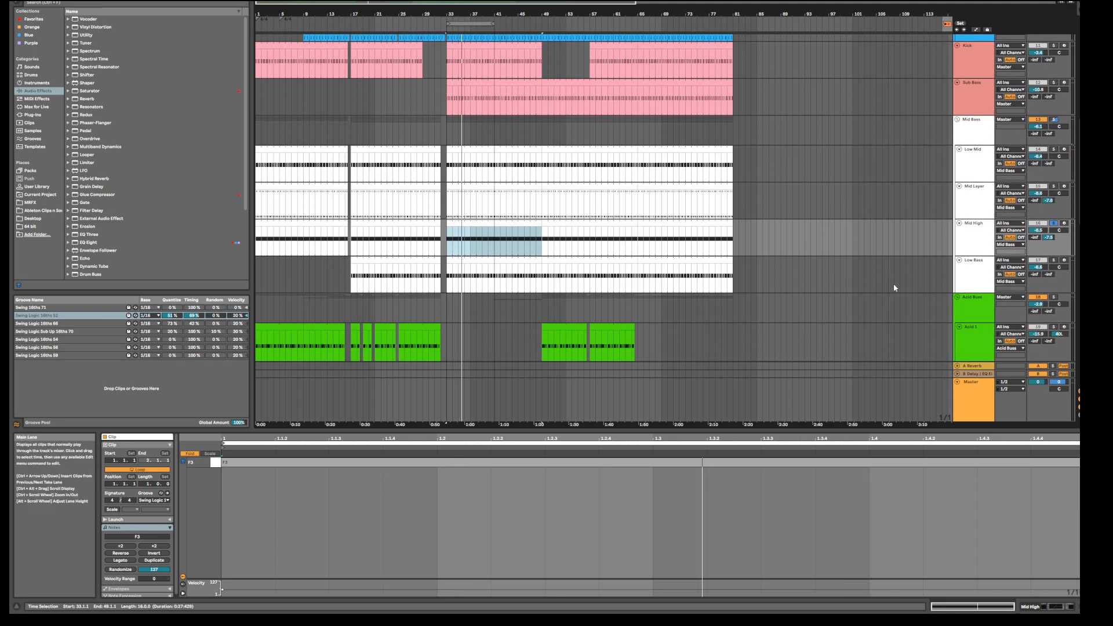
pyautogui.click(971, 265)
pyautogui.click(465, 260)
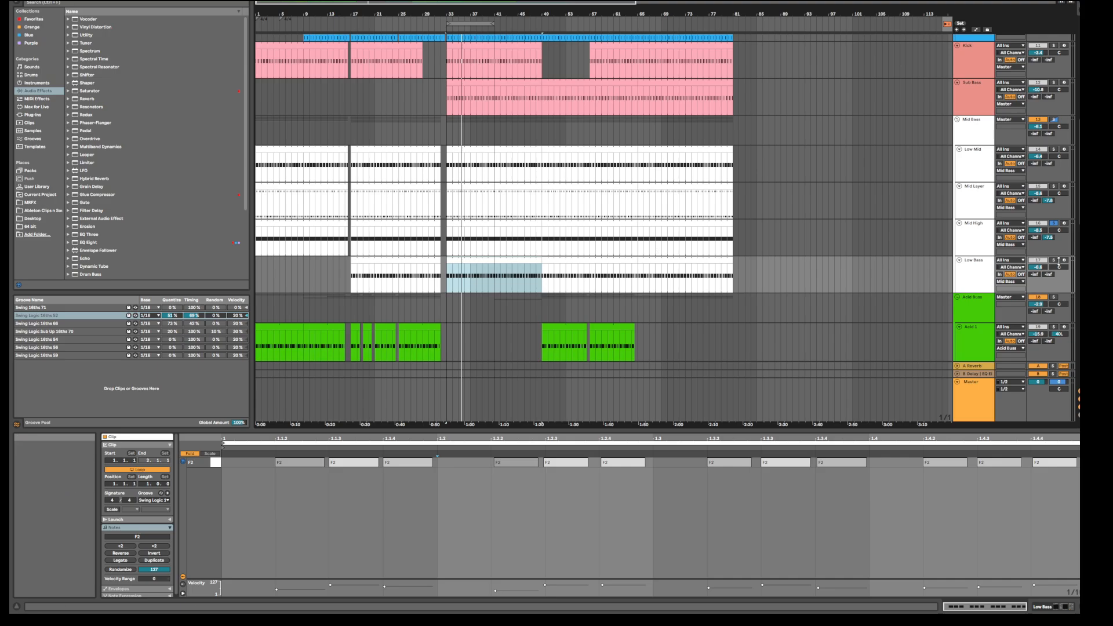
pyautogui.click(1054, 261)
pyautogui.press('space')
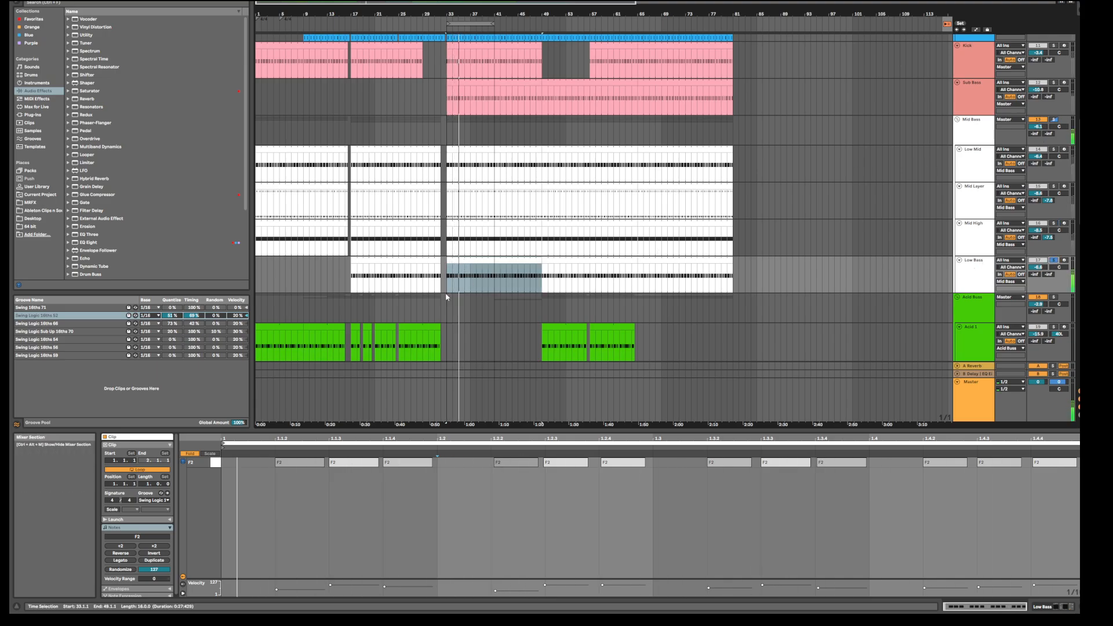
pyautogui.click(967, 270)
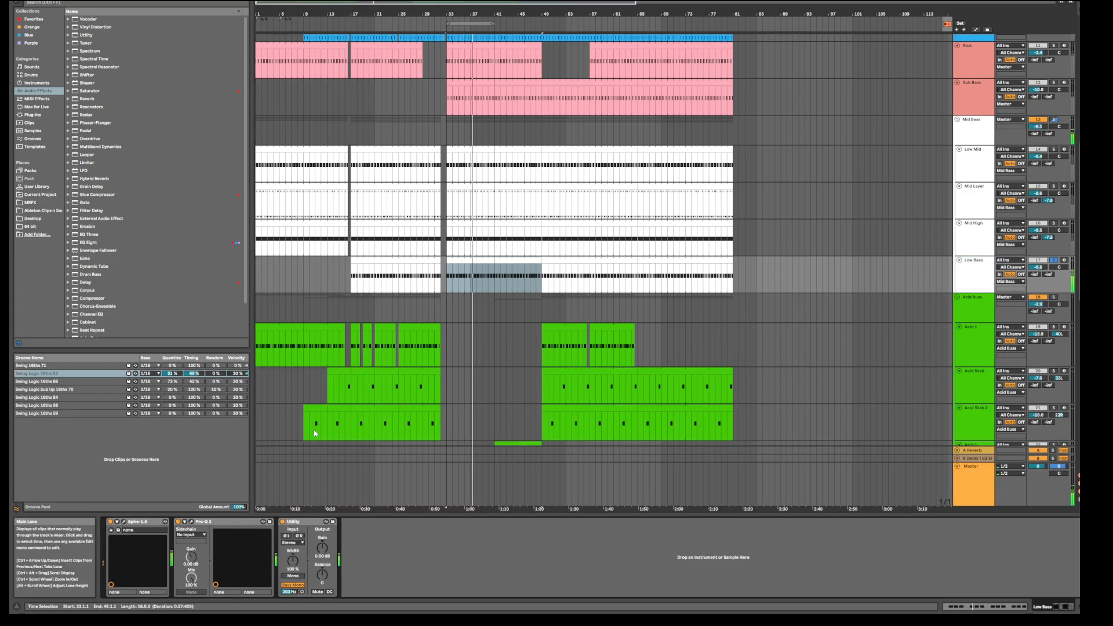
pyautogui.click(193, 522)
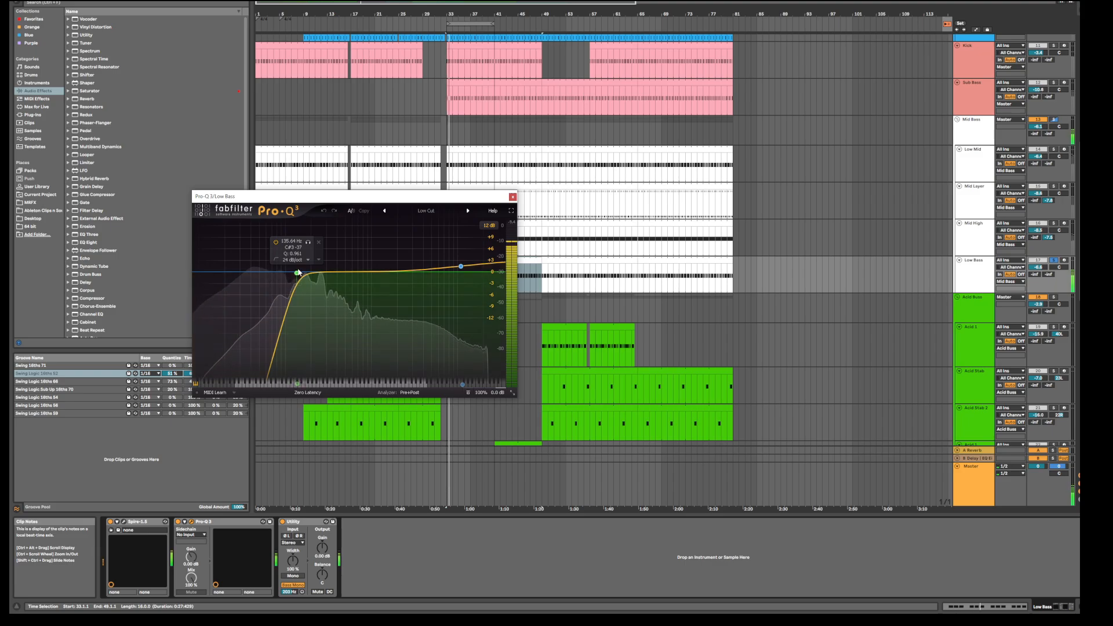
pyautogui.click(512, 197)
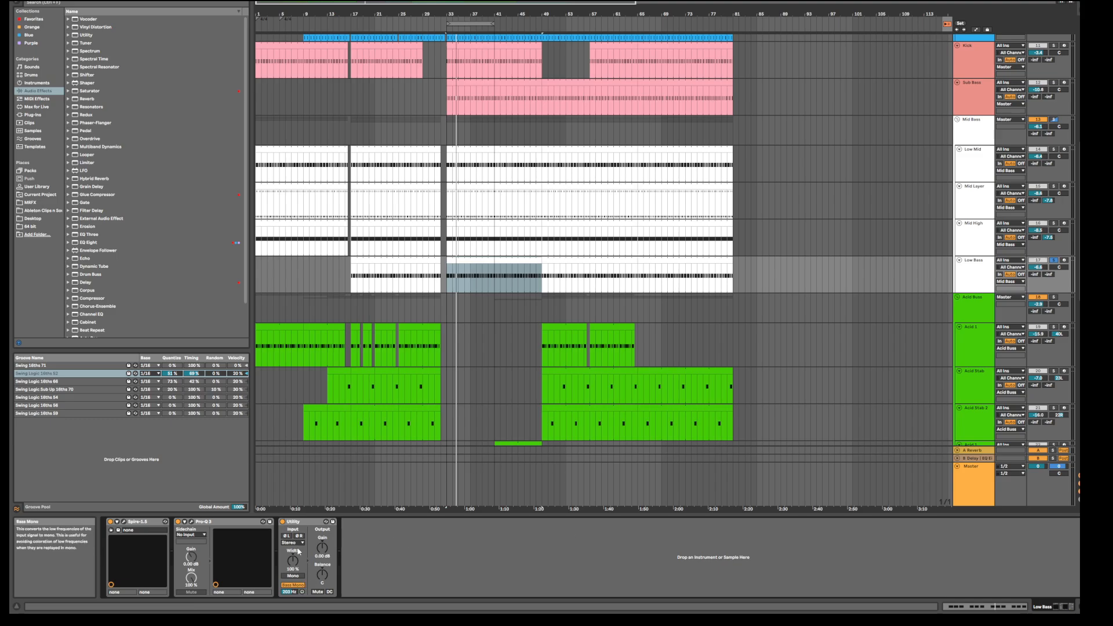
# Highlight Low Bass's Utility device and play Low Bass together with the Sub Bass from bar 33.
pyautogui.click(298, 522)
pyautogui.press('space')
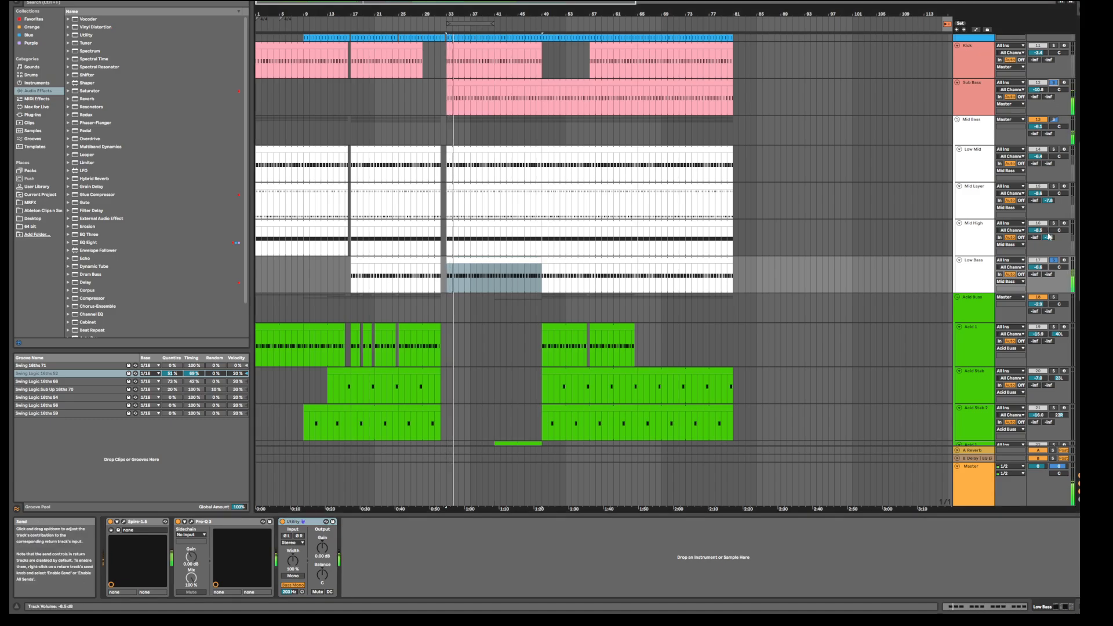
pyautogui.press('space')
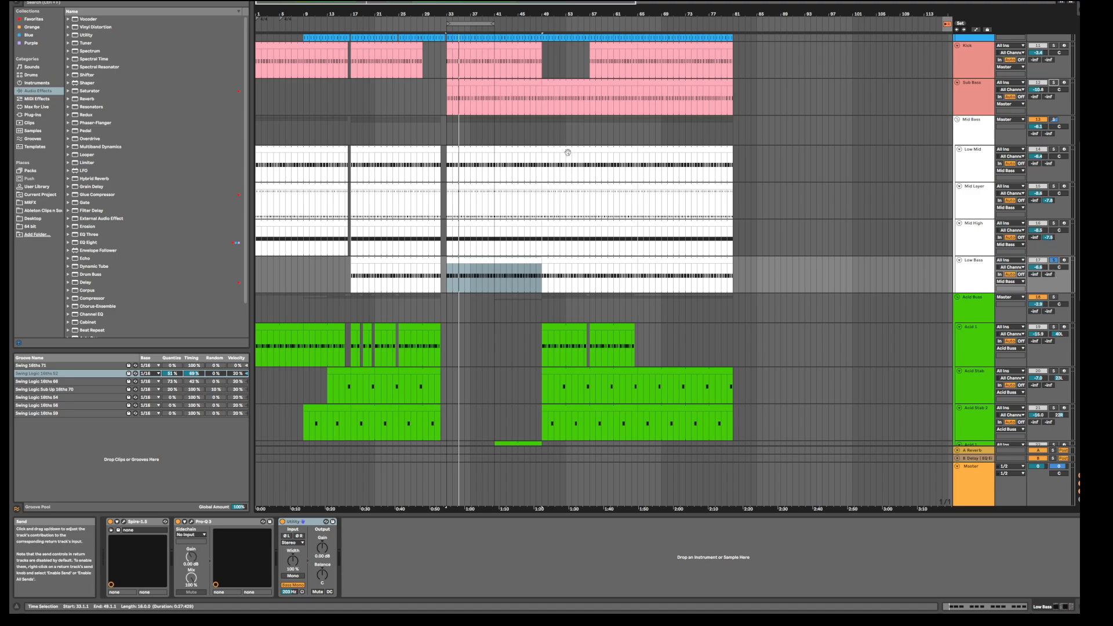
# Play Low Bass from bar 33 and add Low Mid, Mid Layer and Mid High to the solo one after another.
pyautogui.click(478, 158)
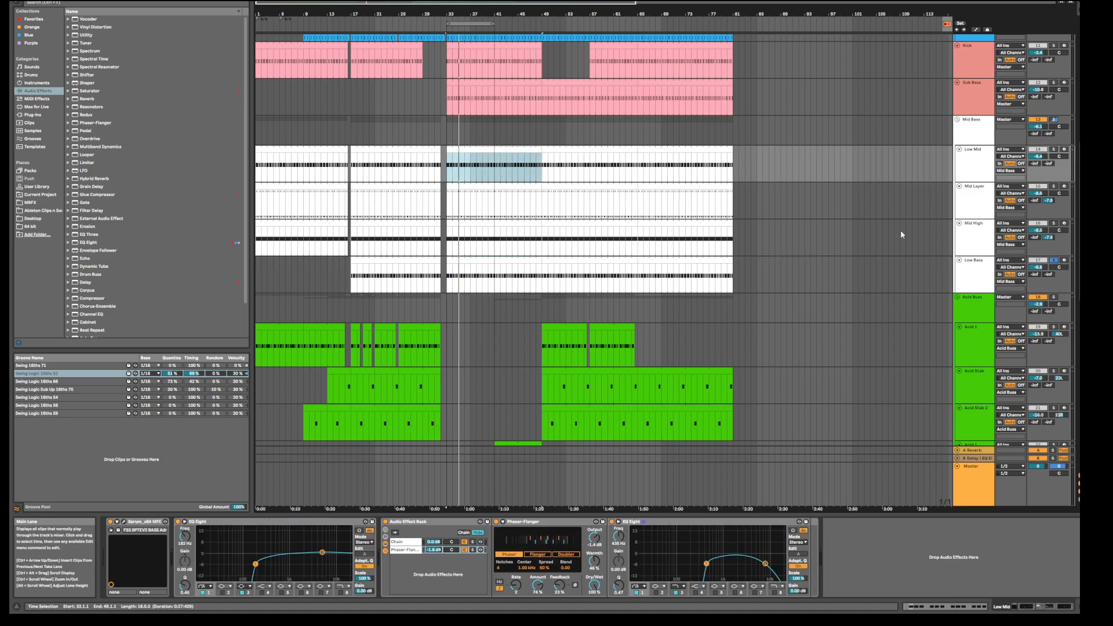
pyautogui.press('Down')
pyautogui.press('Down')
pyautogui.press('Down')
pyautogui.press('space')
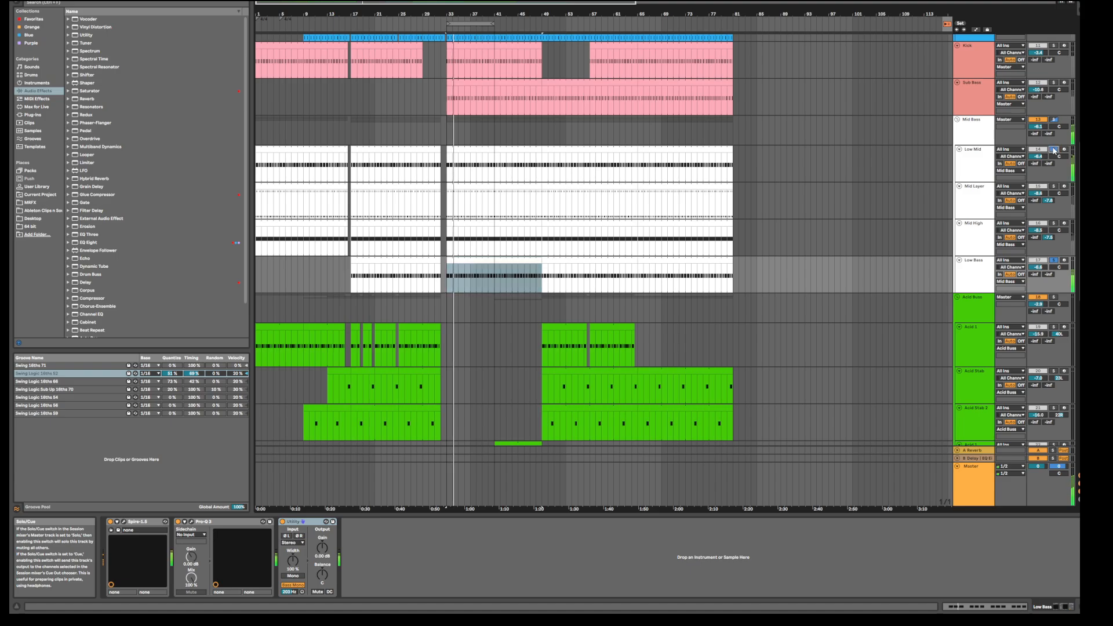
pyautogui.click(968, 167)
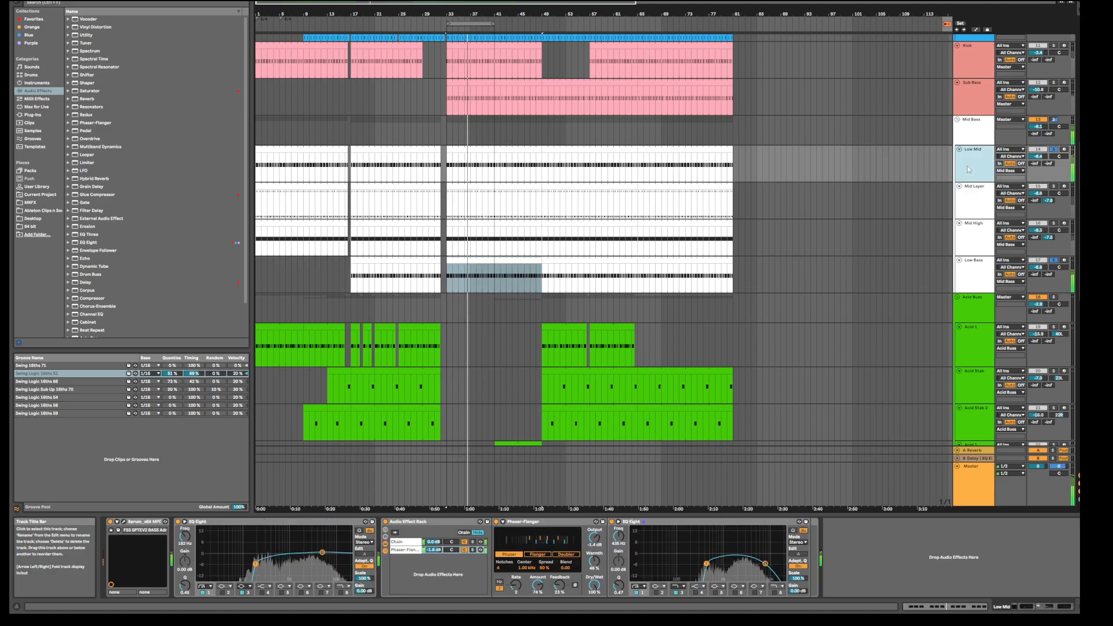
pyautogui.click(1054, 187)
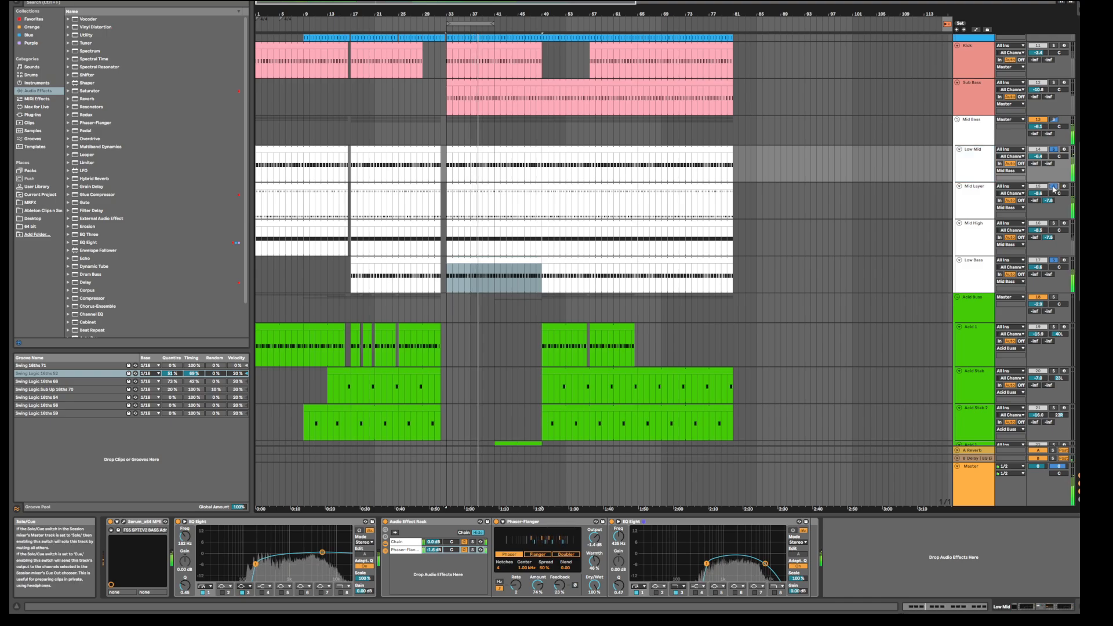
pyautogui.click(1054, 225)
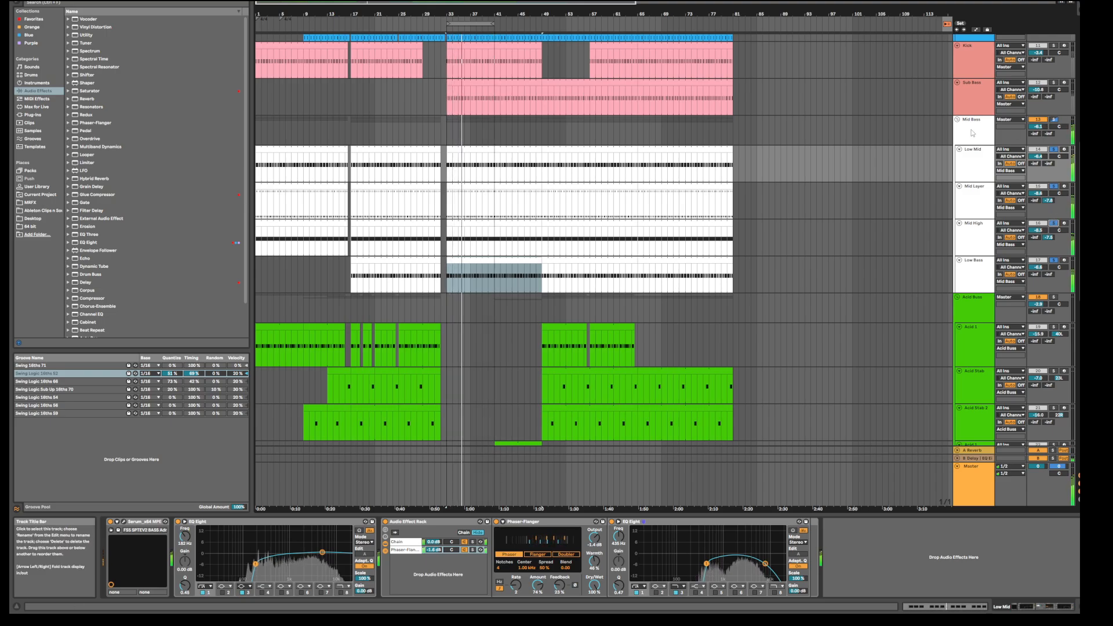
# Replay the Mid Bass layers from bar 33, taking Low Mid, Mid Layer and Mid High out of the solo and back in individually.
pyautogui.click(1053, 119)
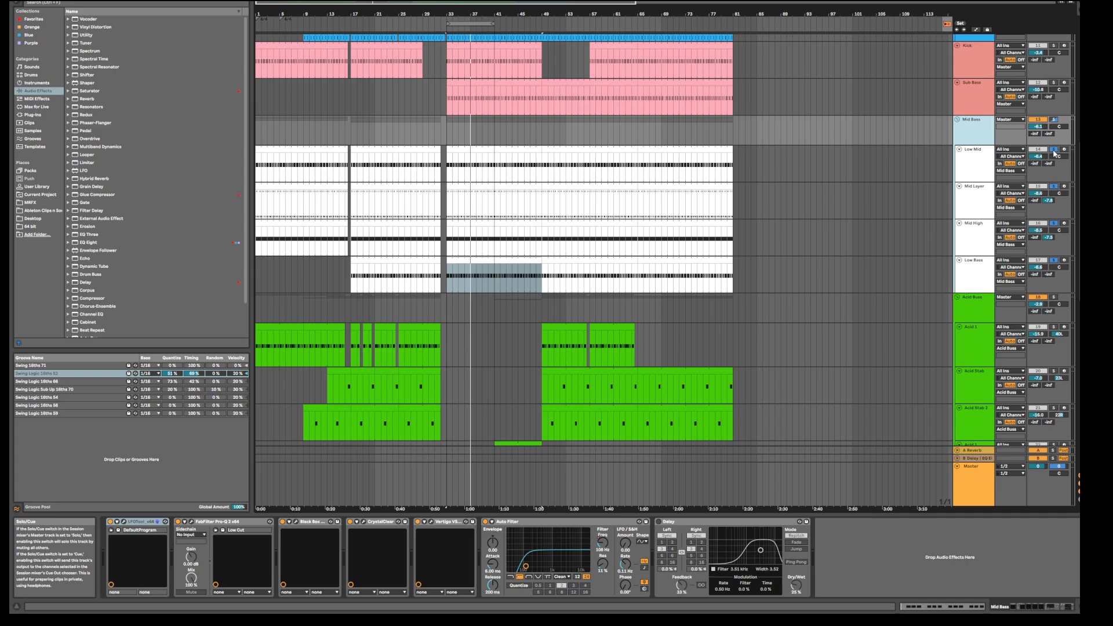
pyautogui.press('space')
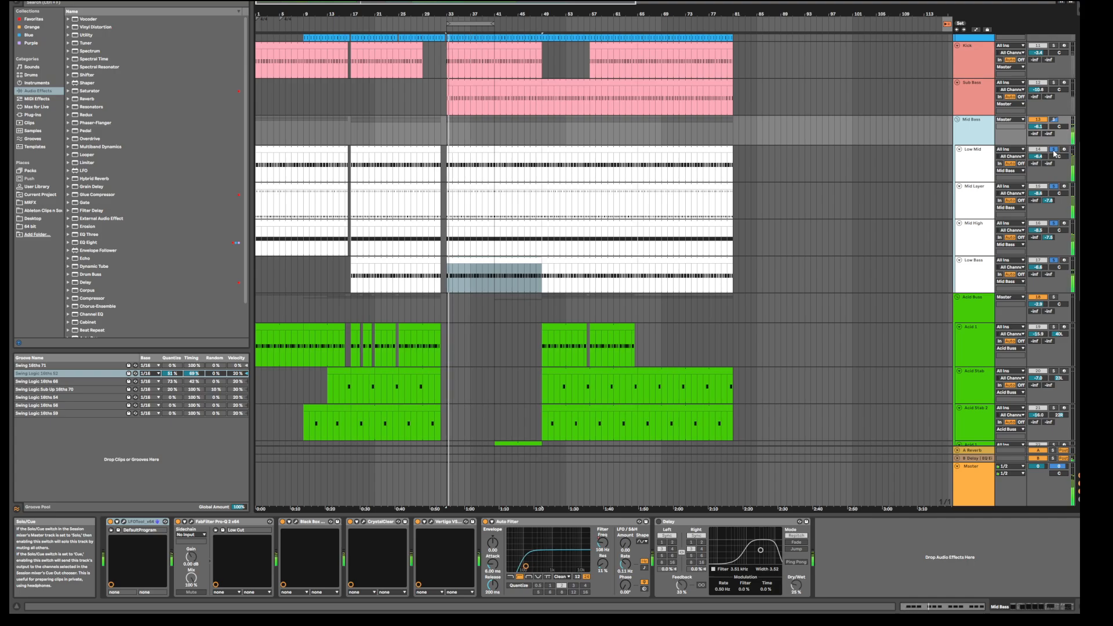
pyautogui.click(1054, 149)
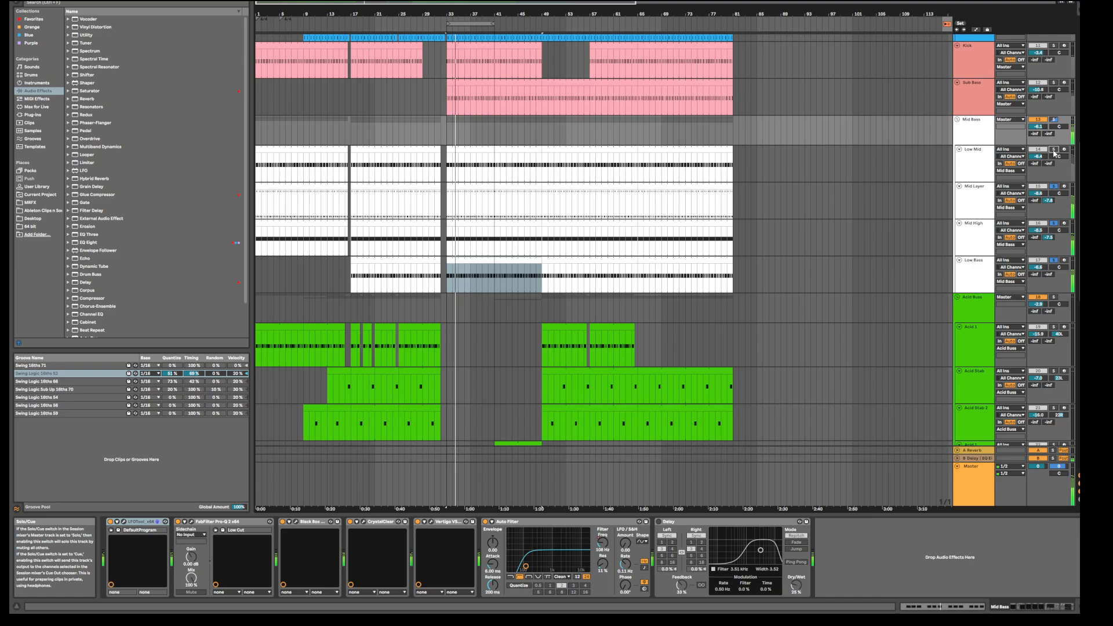
pyautogui.click(1054, 186)
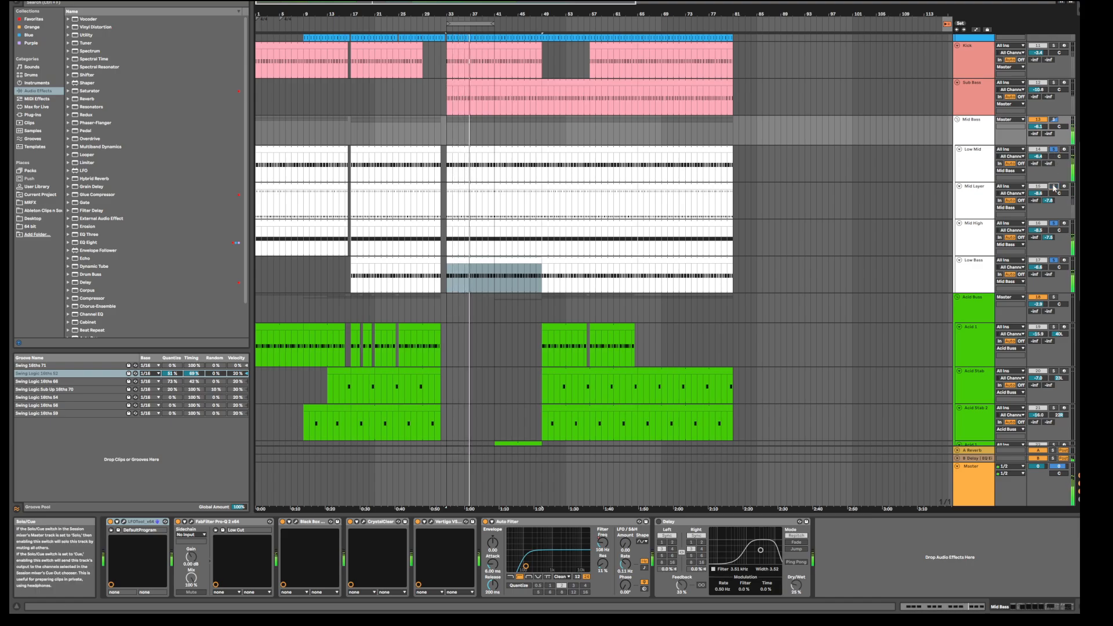
pyautogui.click(1053, 223)
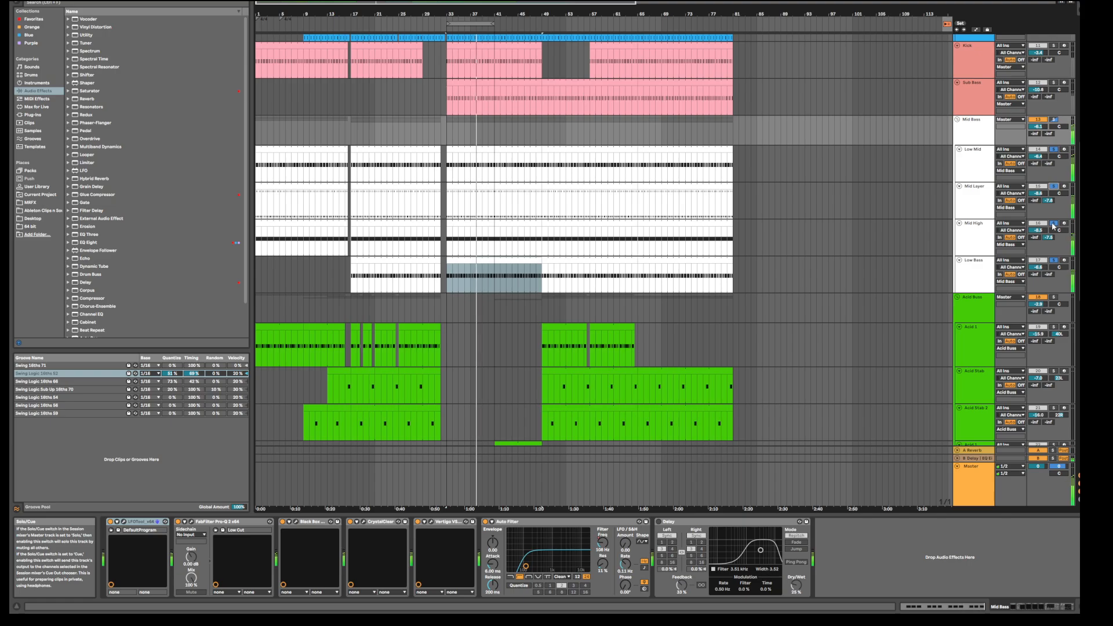
pyautogui.click(1053, 225)
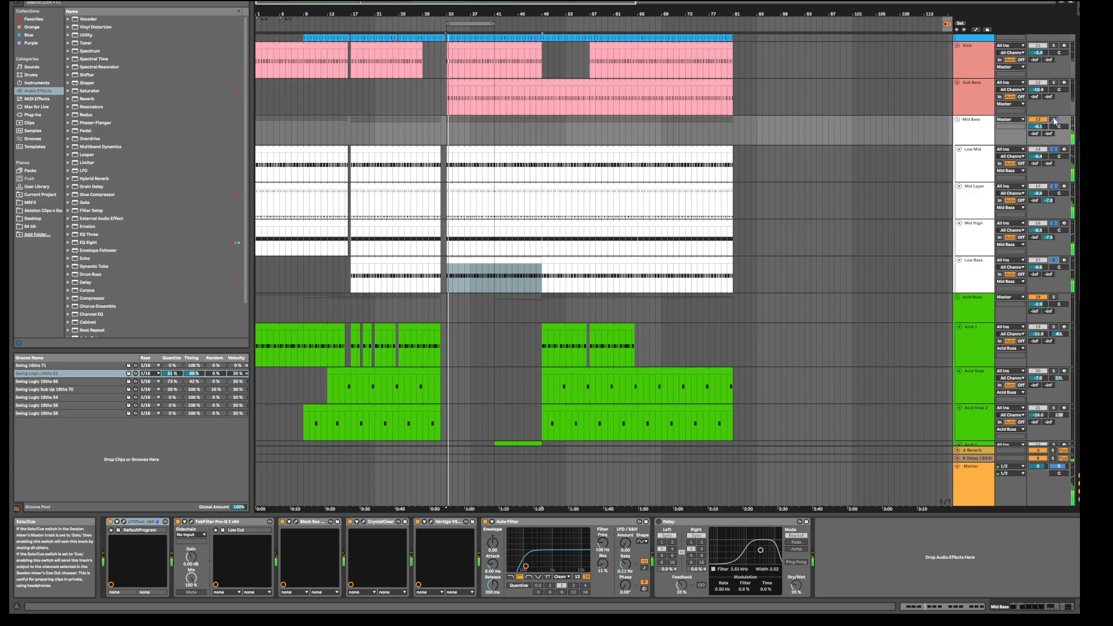
# Solo the whole Mid Bass group and examine the volume curve in its LFOTool.
pyautogui.click(1054, 120)
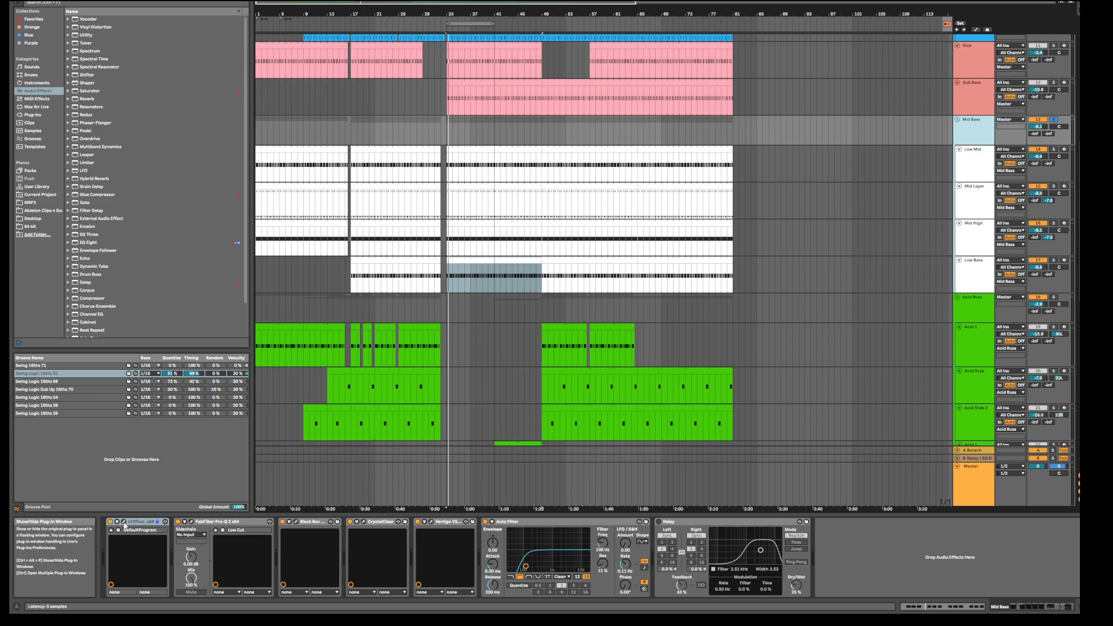
pyautogui.click(124, 522)
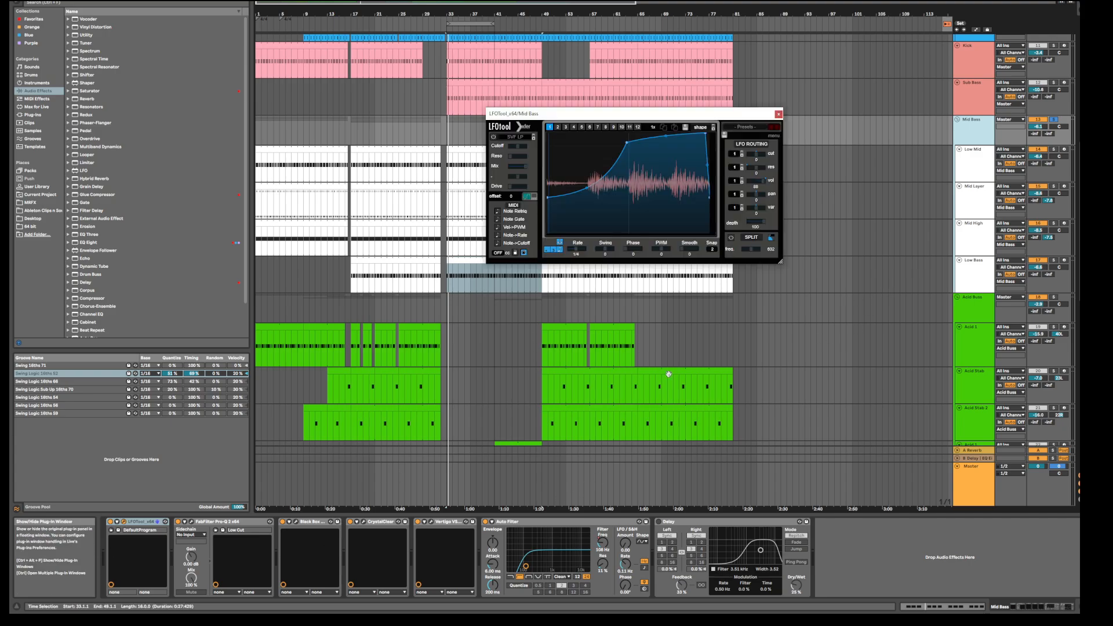
pyautogui.click(778, 114)
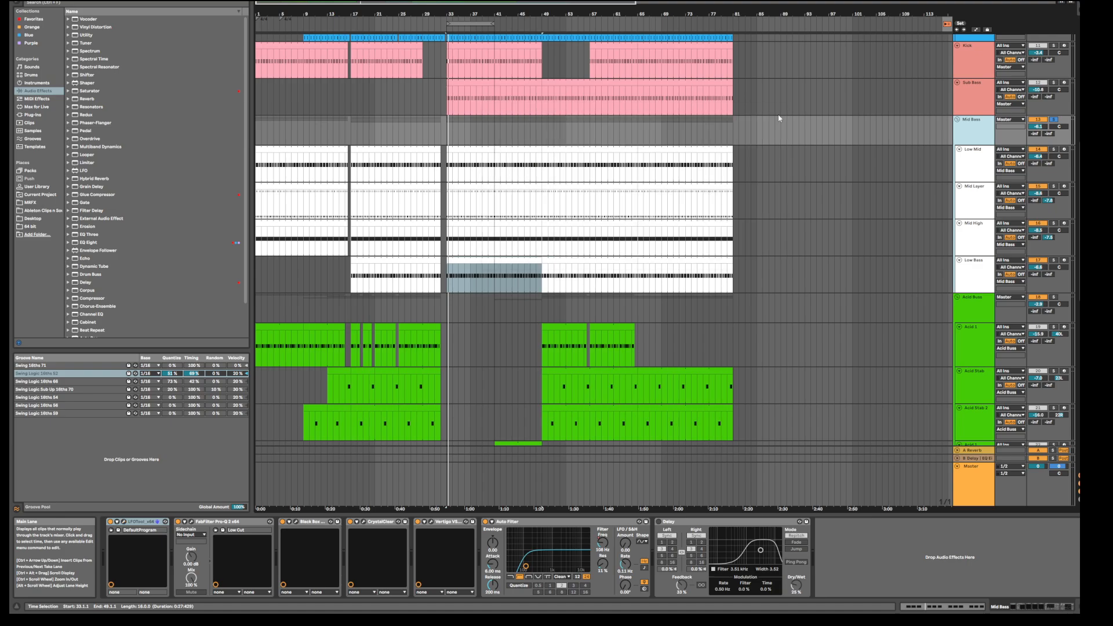
# Play the Mid Bass group with its Pro-Q 2 open and examine the EQ curve, spectrum and analyzer options.
pyautogui.click(191, 521)
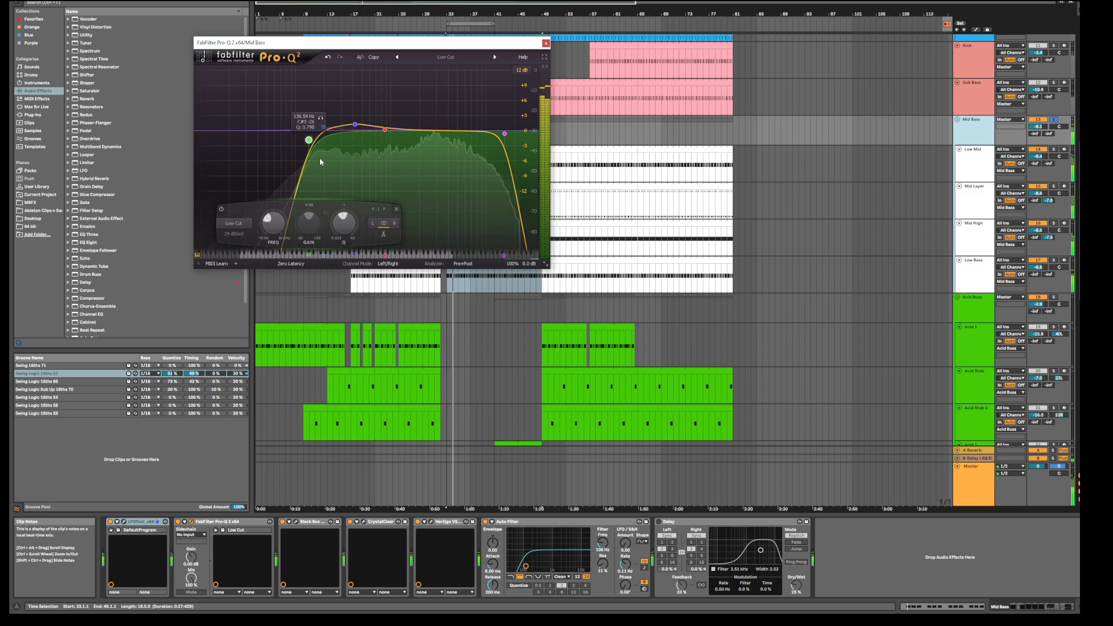
pyautogui.click(444, 252)
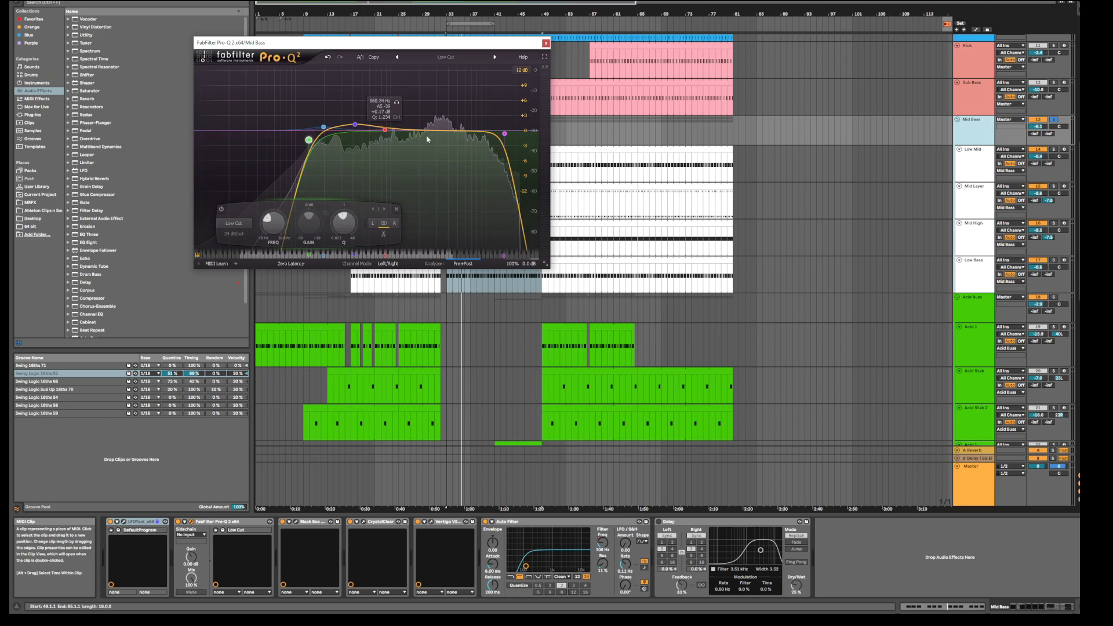
pyautogui.moveTo(463, 264)
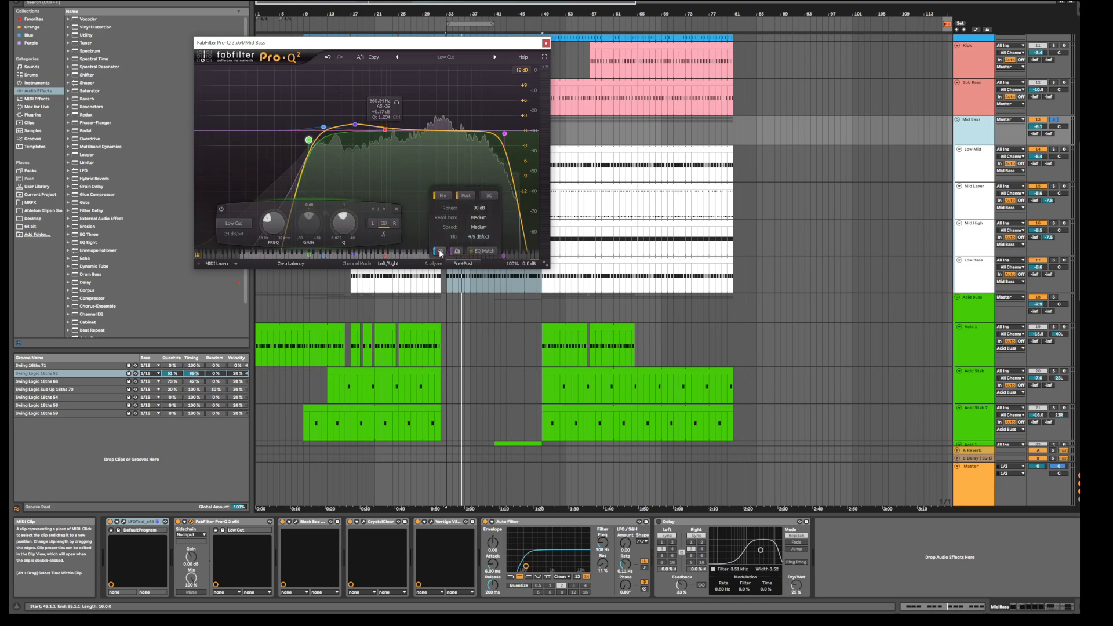
pyautogui.press('space')
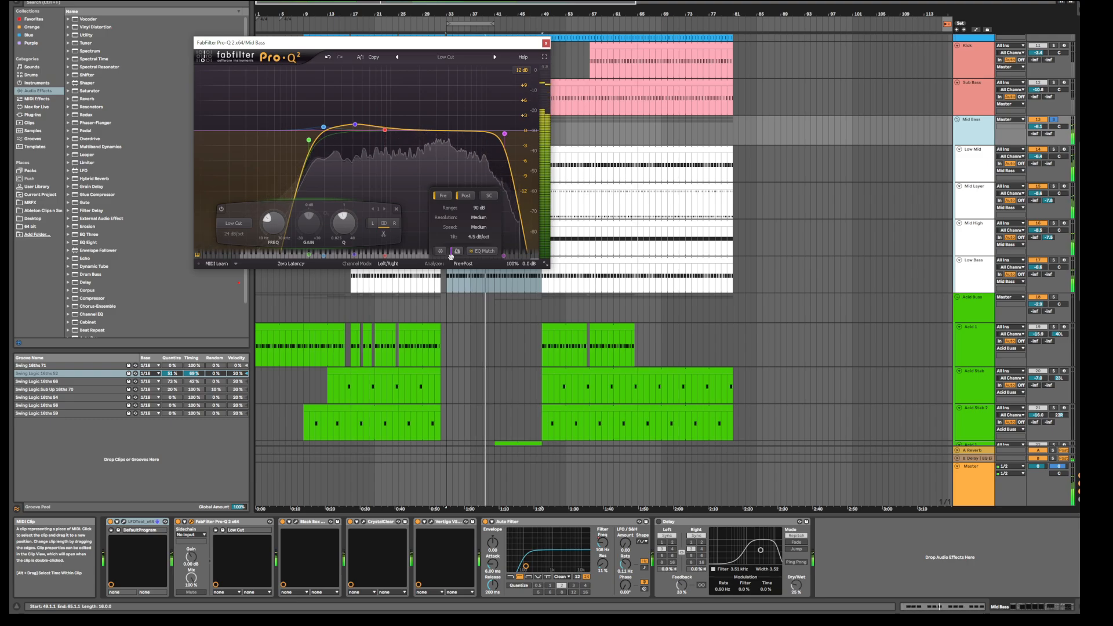
pyautogui.press('space')
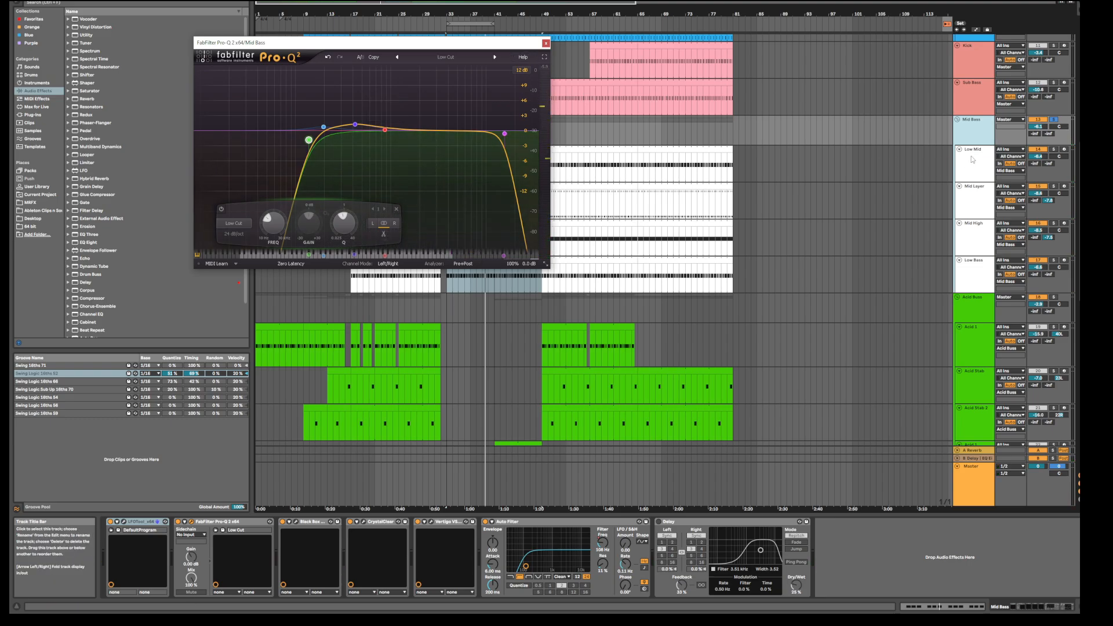
# Deactivate and reactivate Mid High during playback to compare its contribution in the Mid Bass Pro-Q 2 spectrum.
pyautogui.press('space')
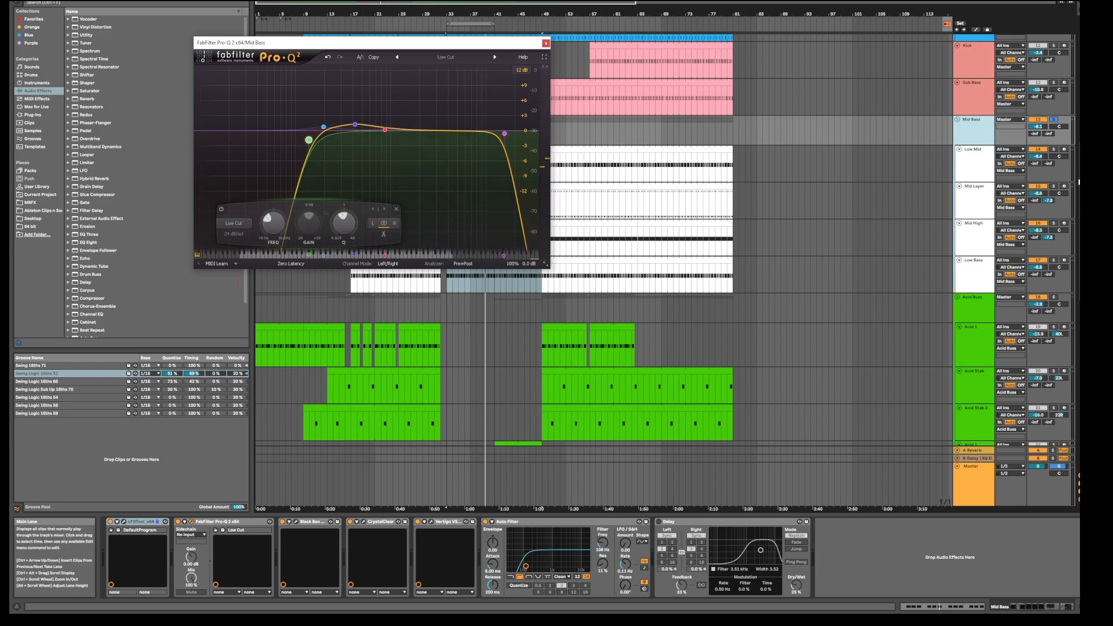
pyautogui.click(1037, 225)
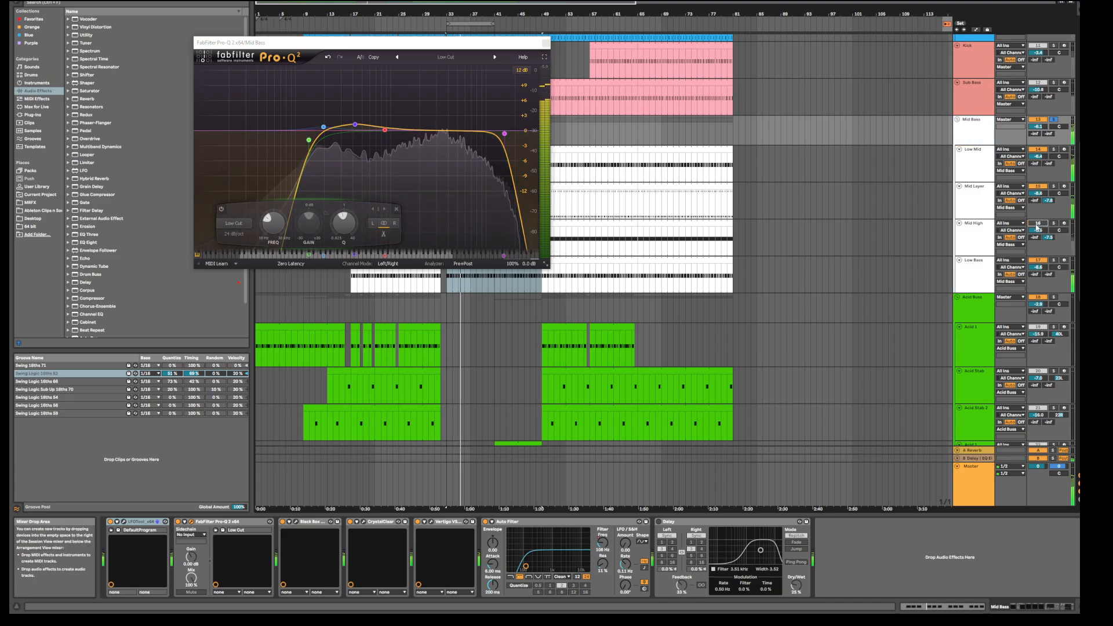
pyautogui.click(1036, 224)
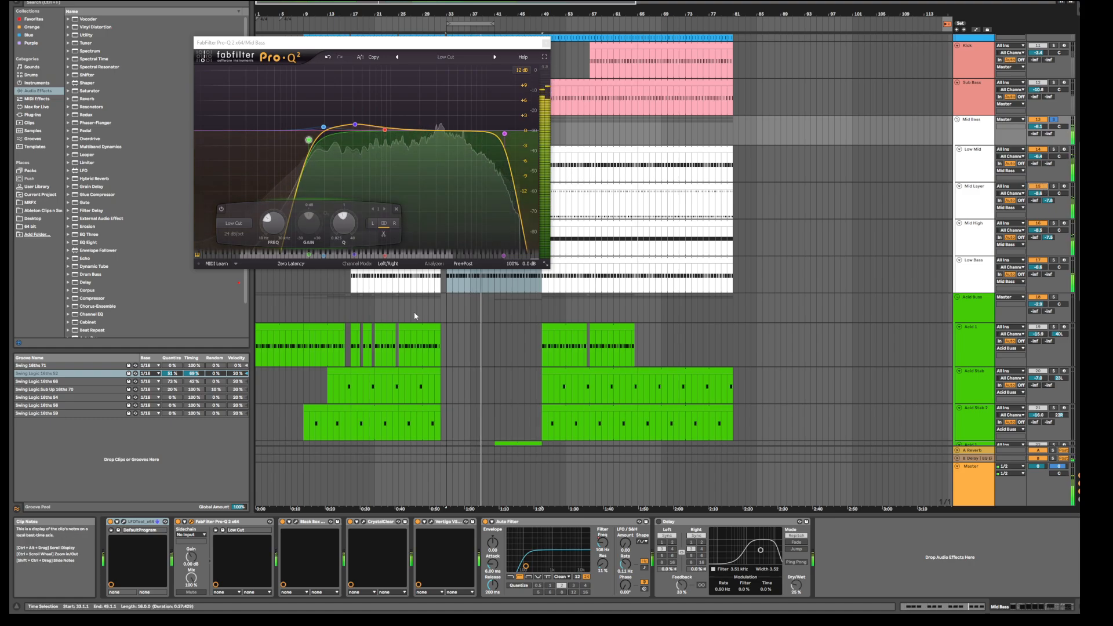
pyautogui.click(463, 264)
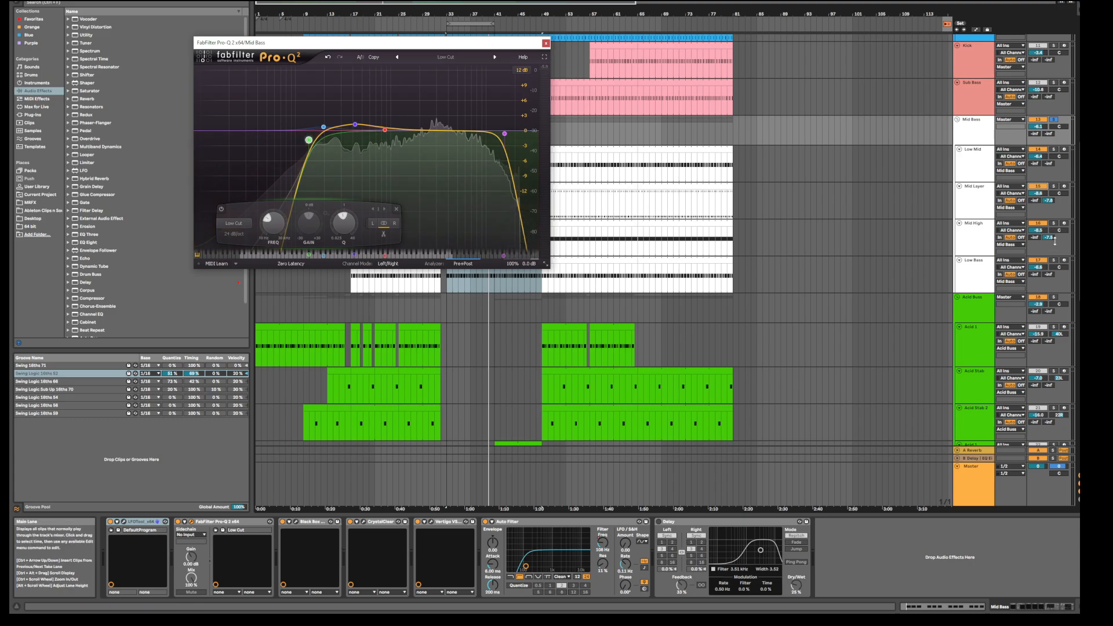
# Shift the boost band in Mid High's Pro-Q 2 slightly higher in frequency and close both EQ windows.
pyautogui.click(971, 247)
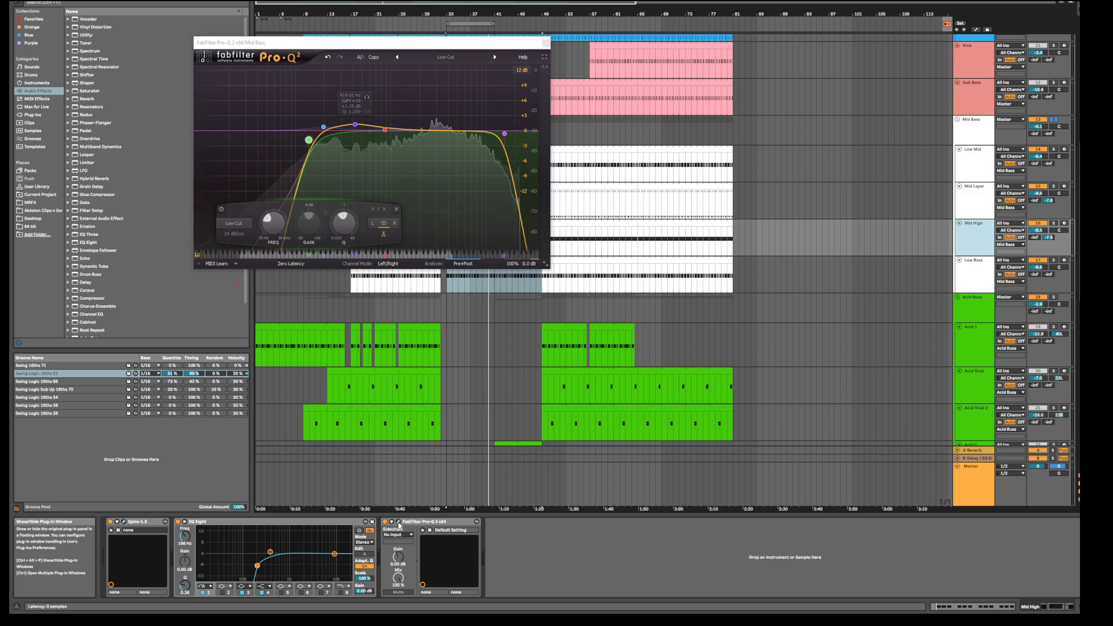
pyautogui.click(398, 522)
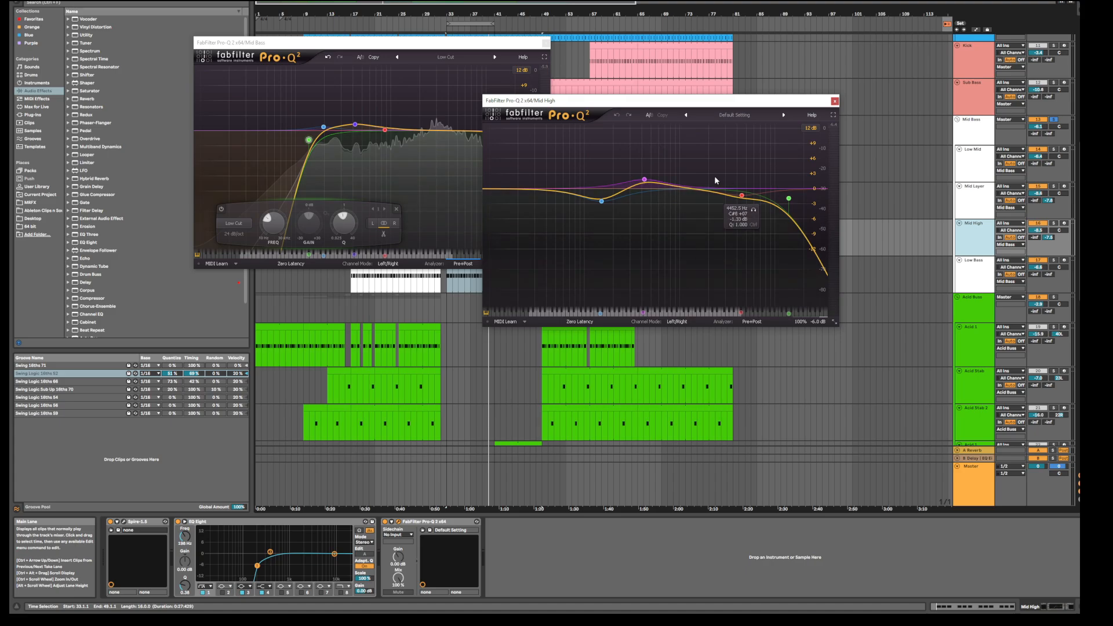
pyautogui.moveTo(712, 100); pyautogui.dragTo(835, 93)
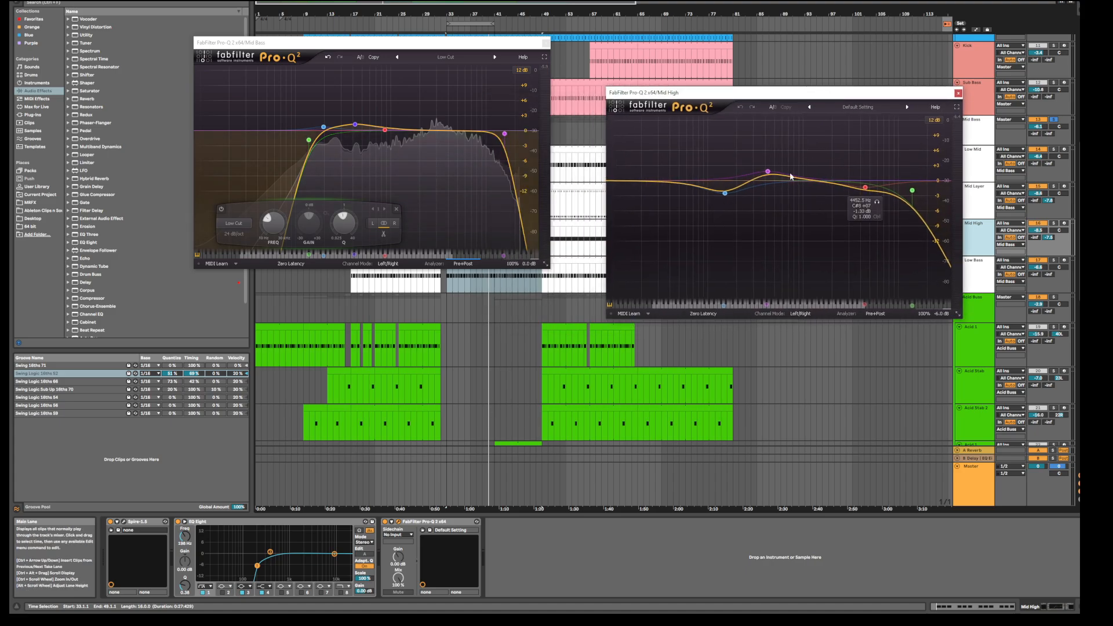
pyautogui.moveTo(769, 176); pyautogui.dragTo(786, 176)
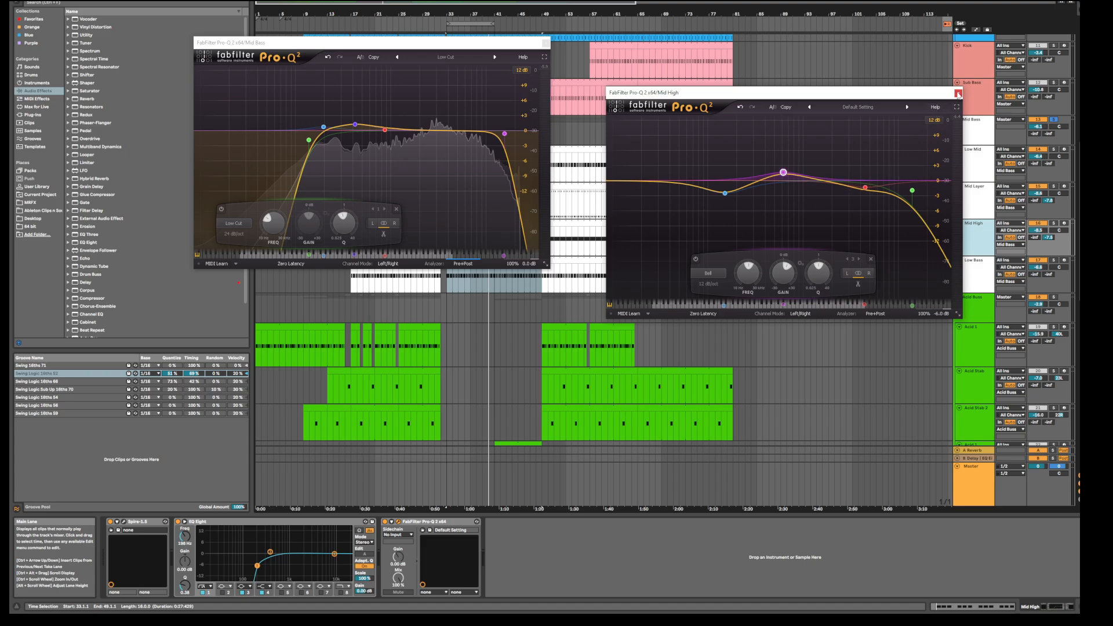
pyautogui.click(958, 94)
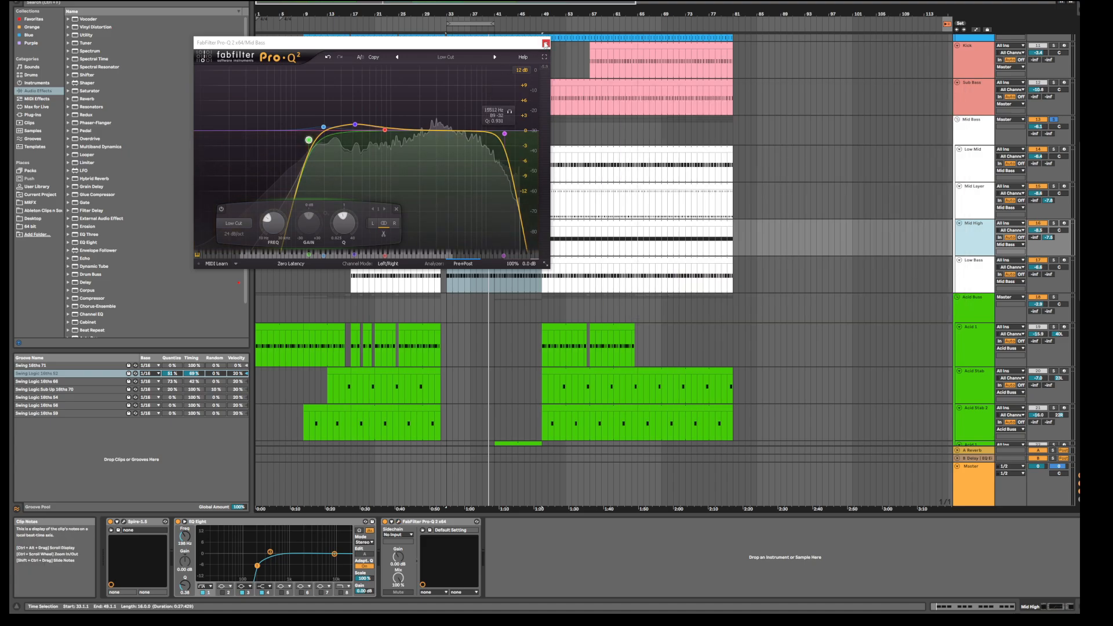
pyautogui.click(545, 42)
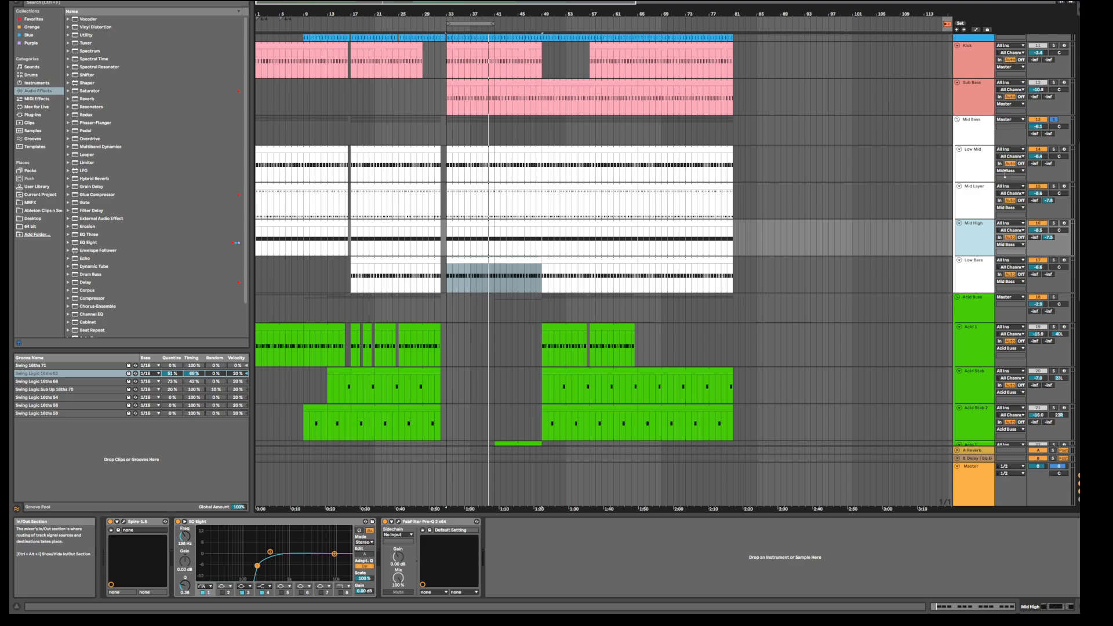
# Play the Mid Bass group while toggling its Black Box HG-2 off and on to compare the saturation, and close the plug-in.
pyautogui.click(978, 128)
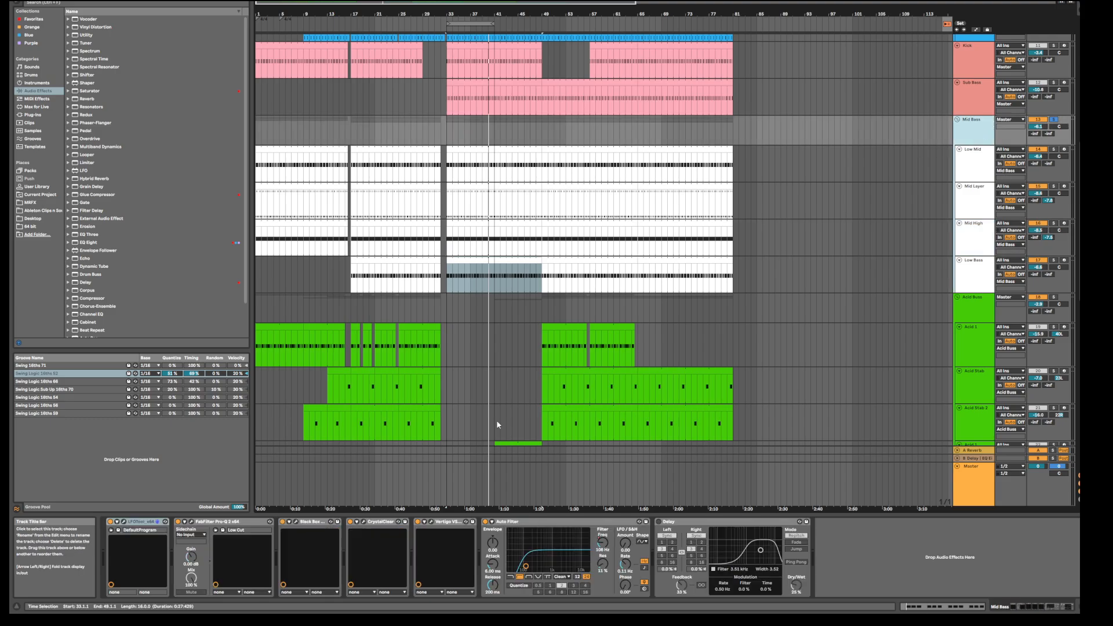
pyautogui.click(298, 522)
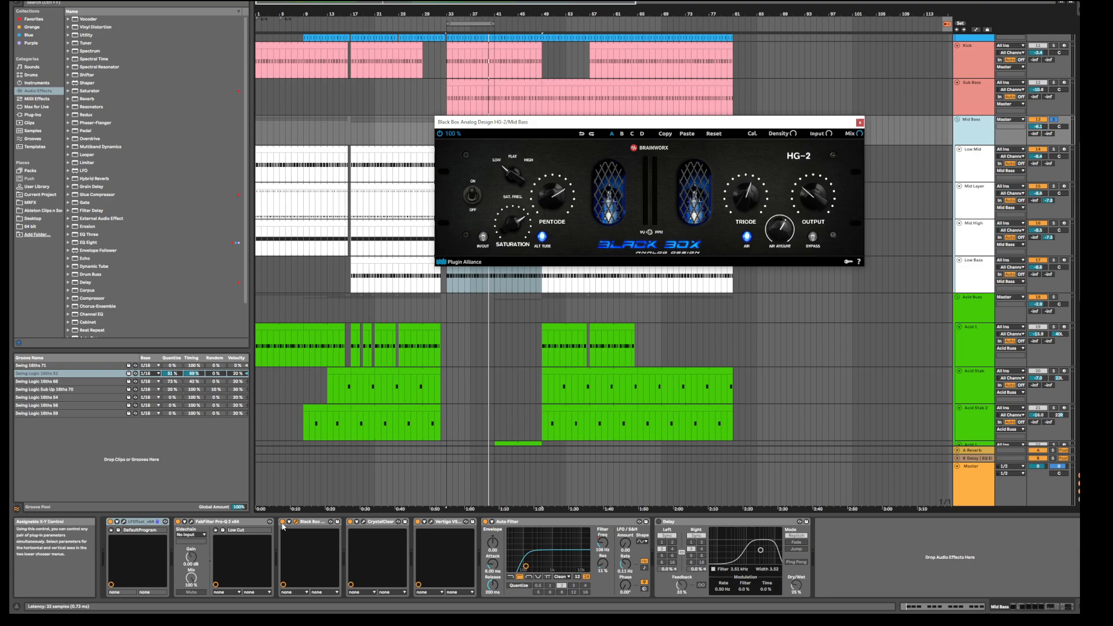
pyautogui.press('space')
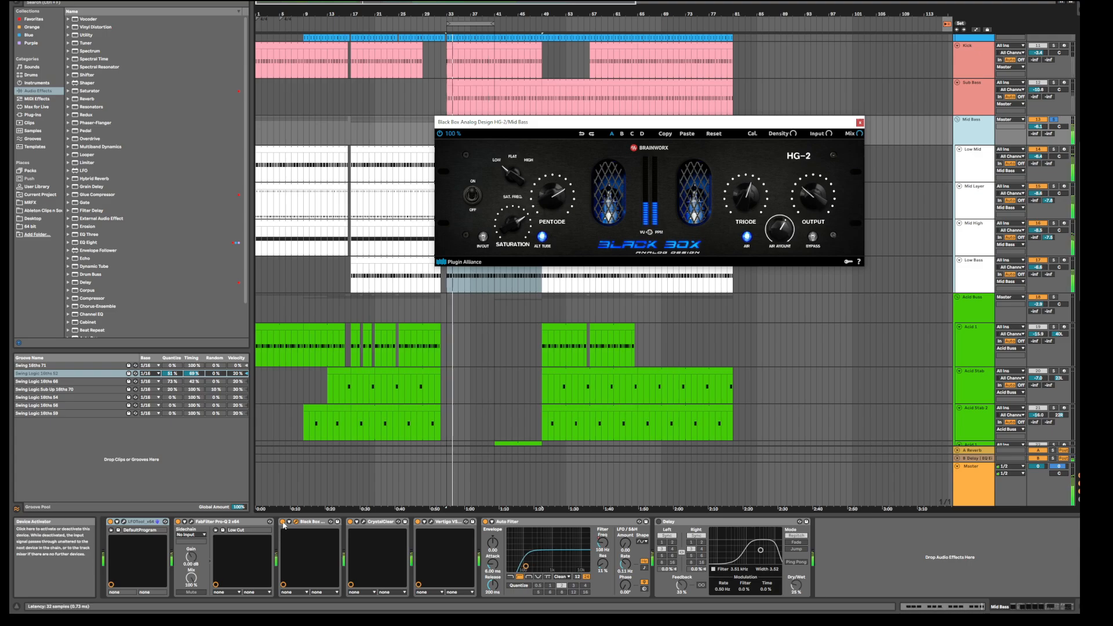
pyautogui.click(282, 524)
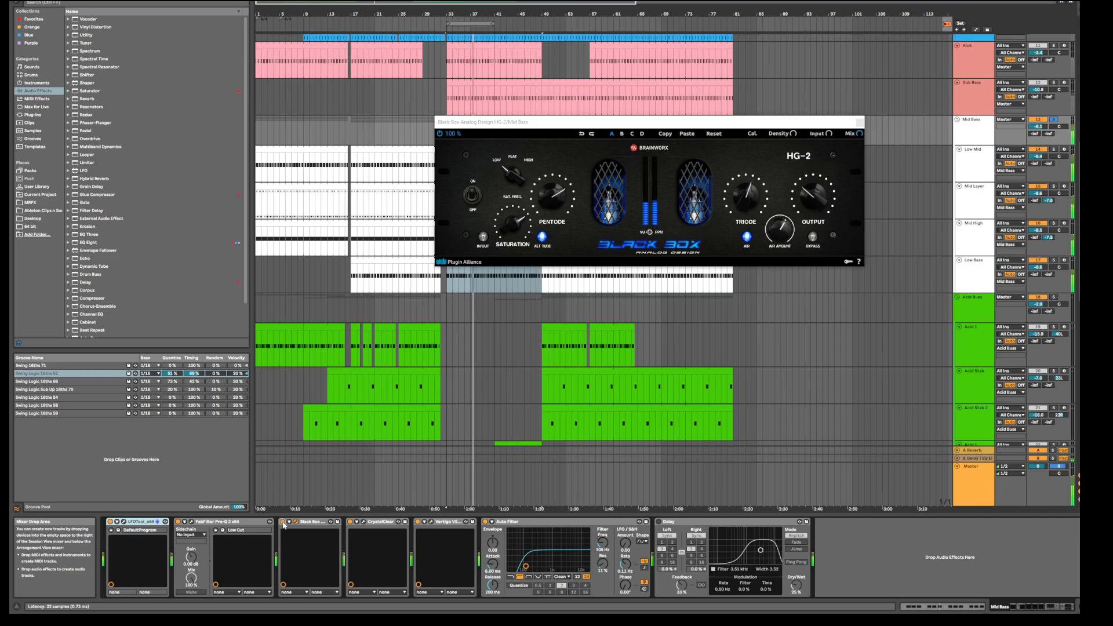
pyautogui.click(283, 522)
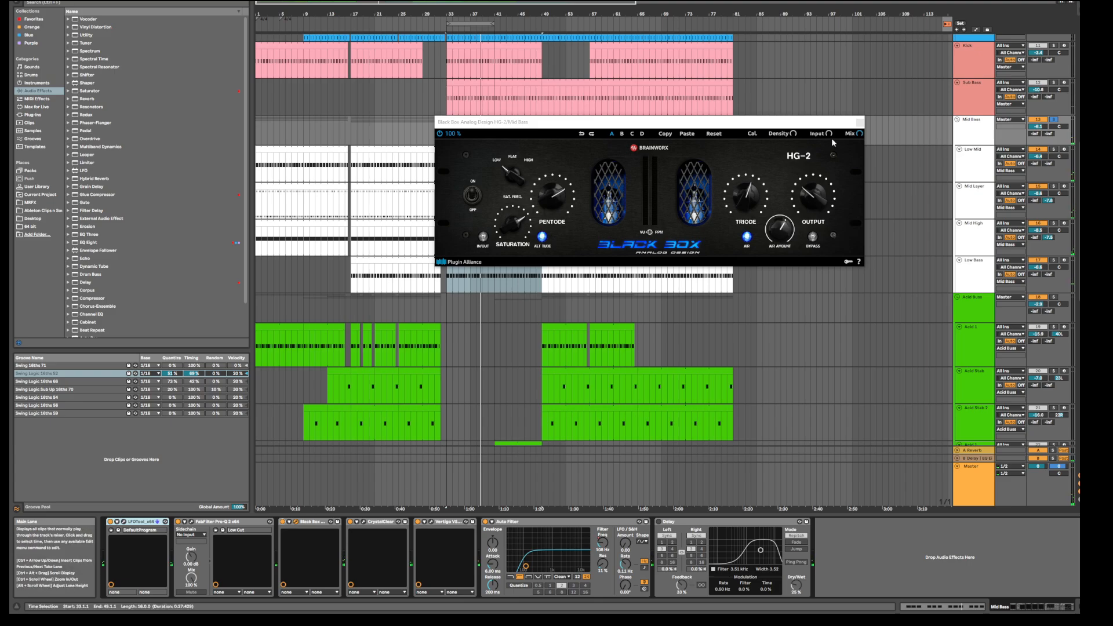
pyautogui.click(860, 122)
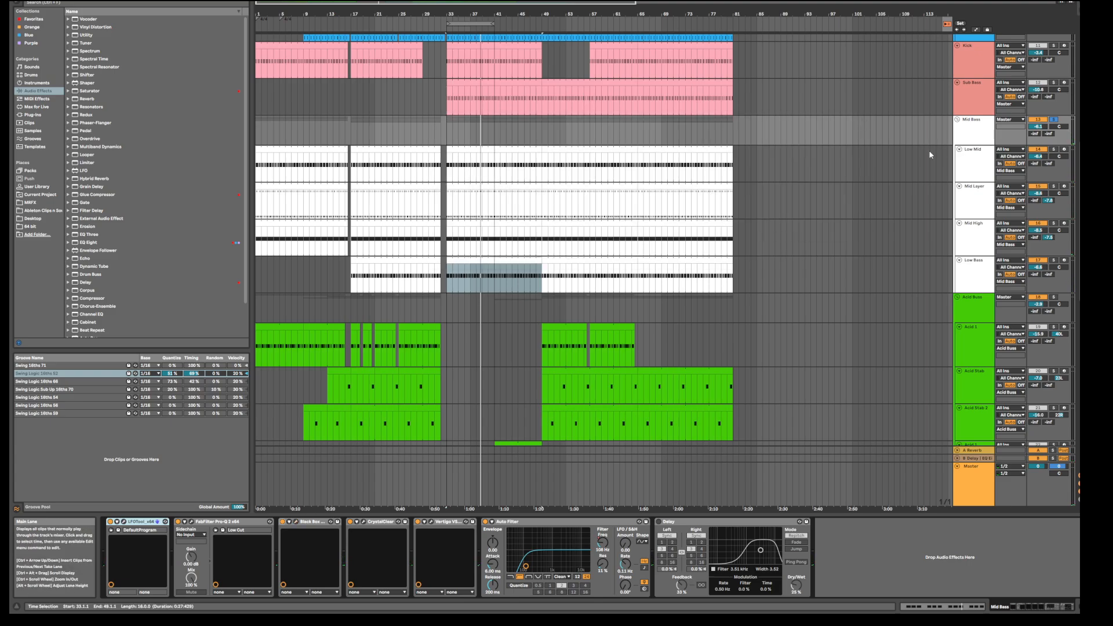
# Examine Mid Bass's CrystalClear settings, toggle the device off and on during playback to compare its effect, and close its window.
pyautogui.click(364, 523)
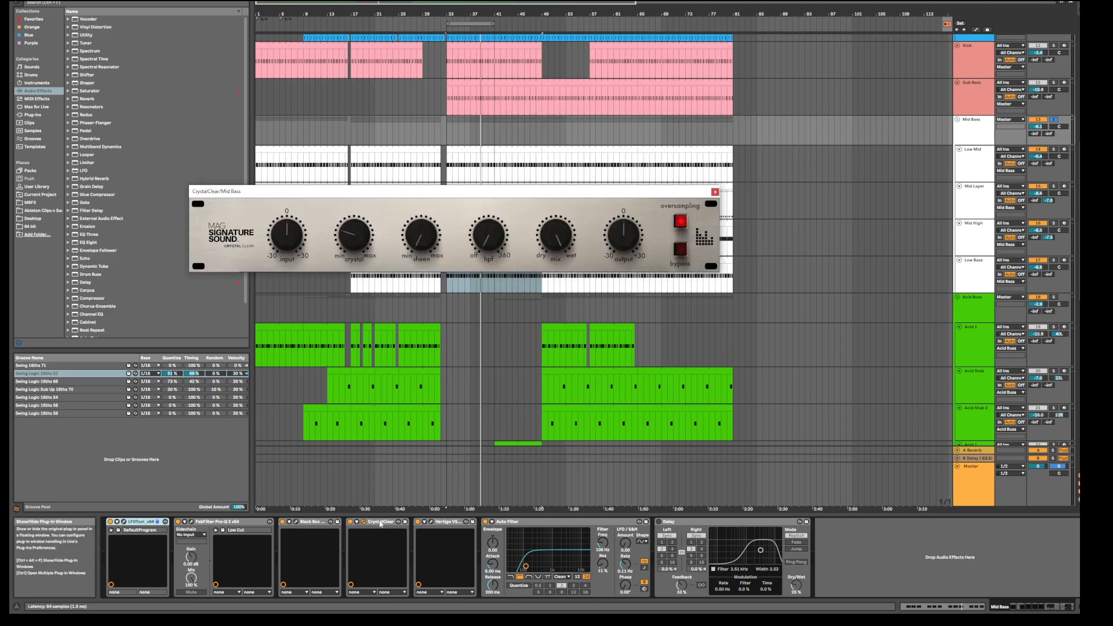
pyautogui.moveTo(493, 193); pyautogui.dragTo(778, 200)
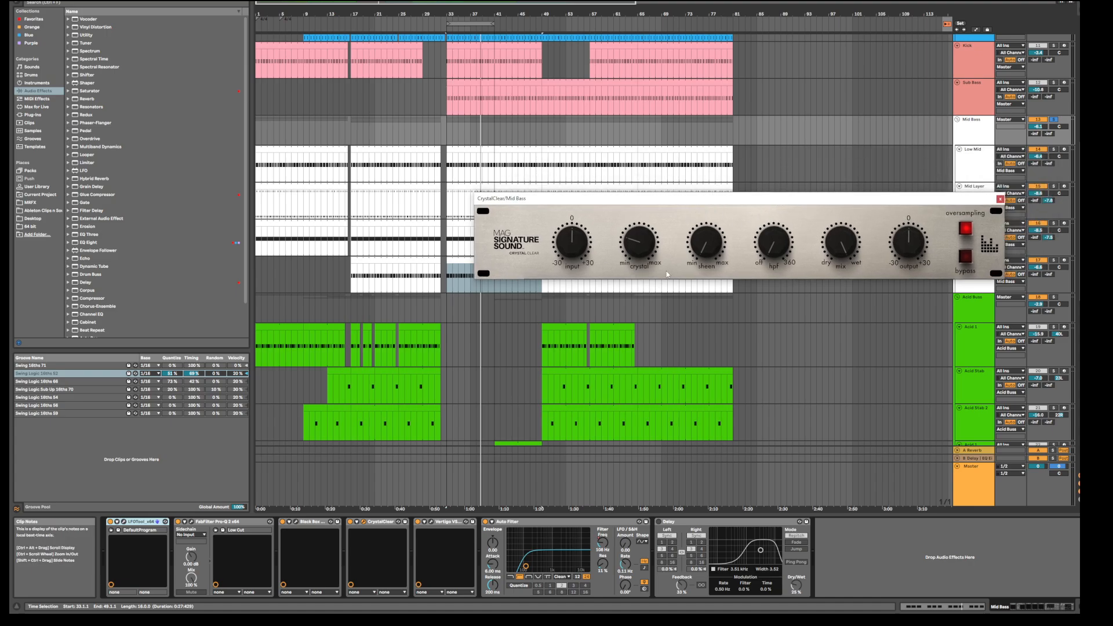
pyautogui.moveTo(681, 231)
pyautogui.moveTo(647, 203); pyautogui.dragTo(508, 104)
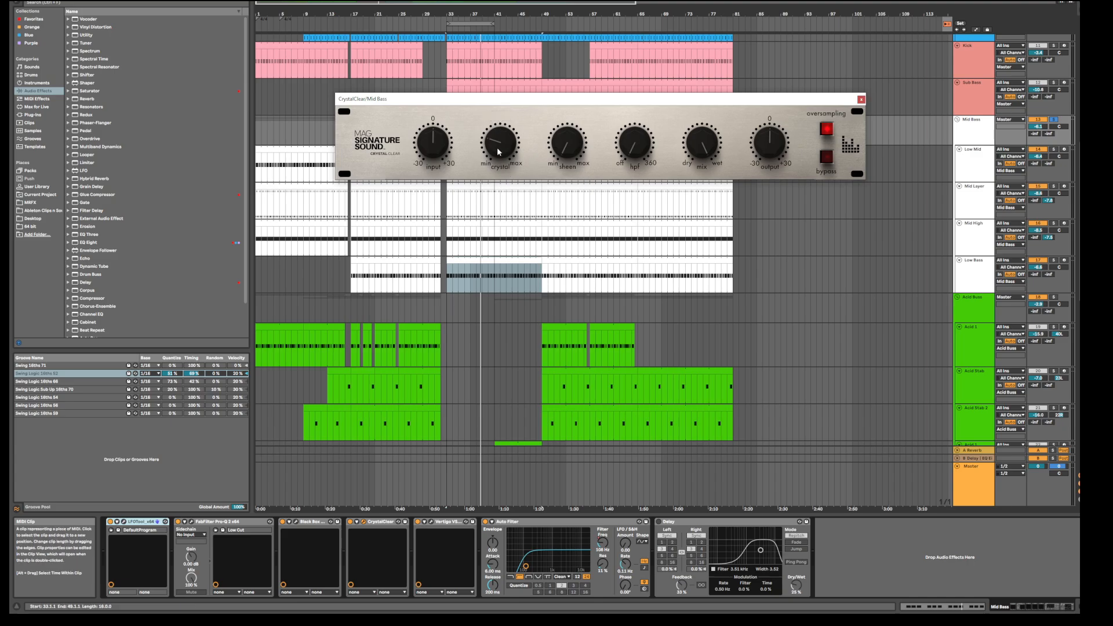
pyautogui.press('space')
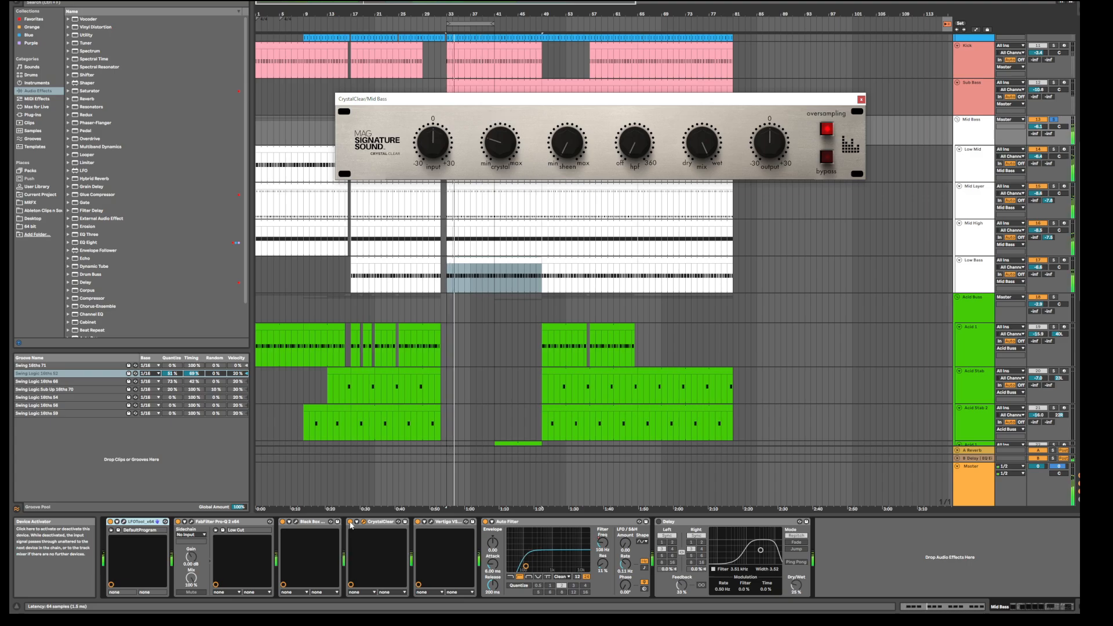
pyautogui.click(350, 522)
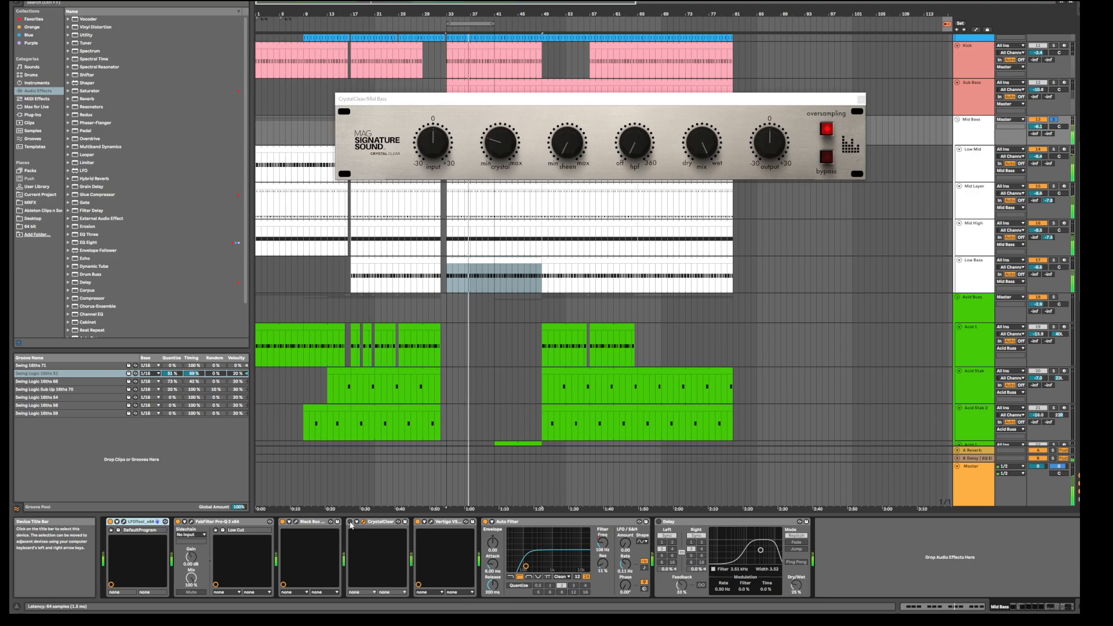
pyautogui.click(350, 522)
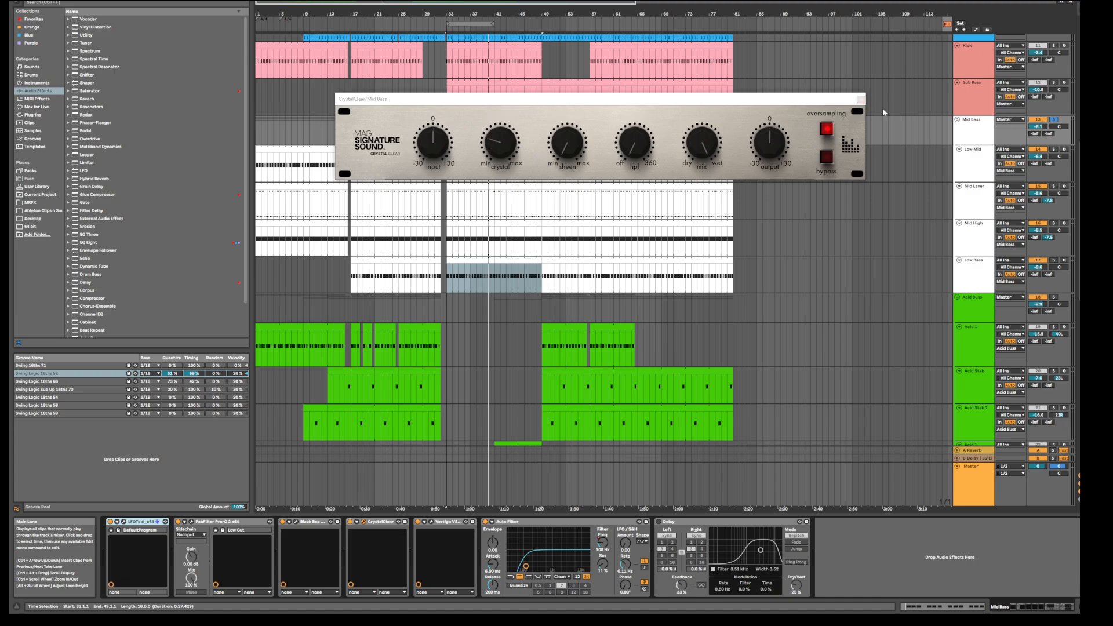
pyautogui.click(860, 99)
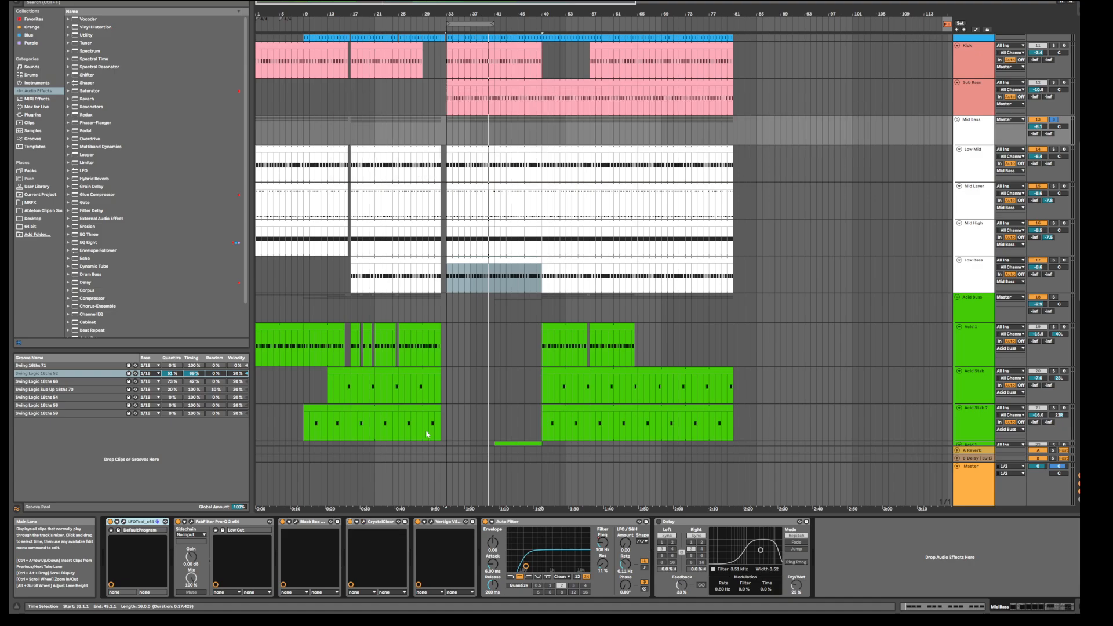
# Vary the crystal amount in Mid Bass's CrystalClear around 19% during playback, toggle the device to compare, and close its window.
pyautogui.click(364, 521)
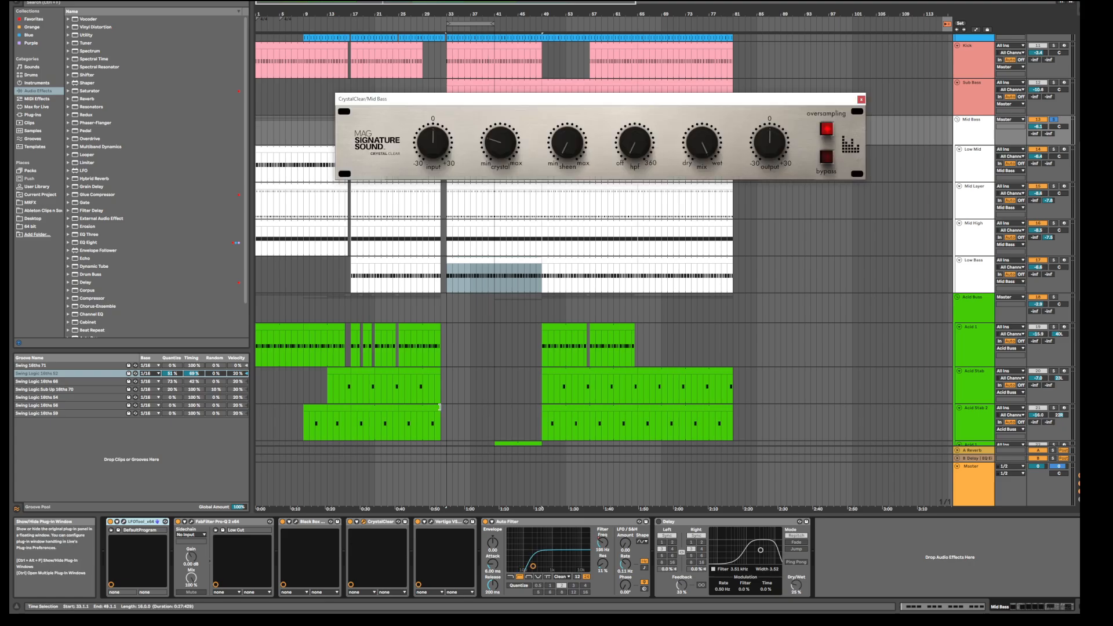
pyautogui.moveTo(522, 115); pyautogui.dragTo(512, 166)
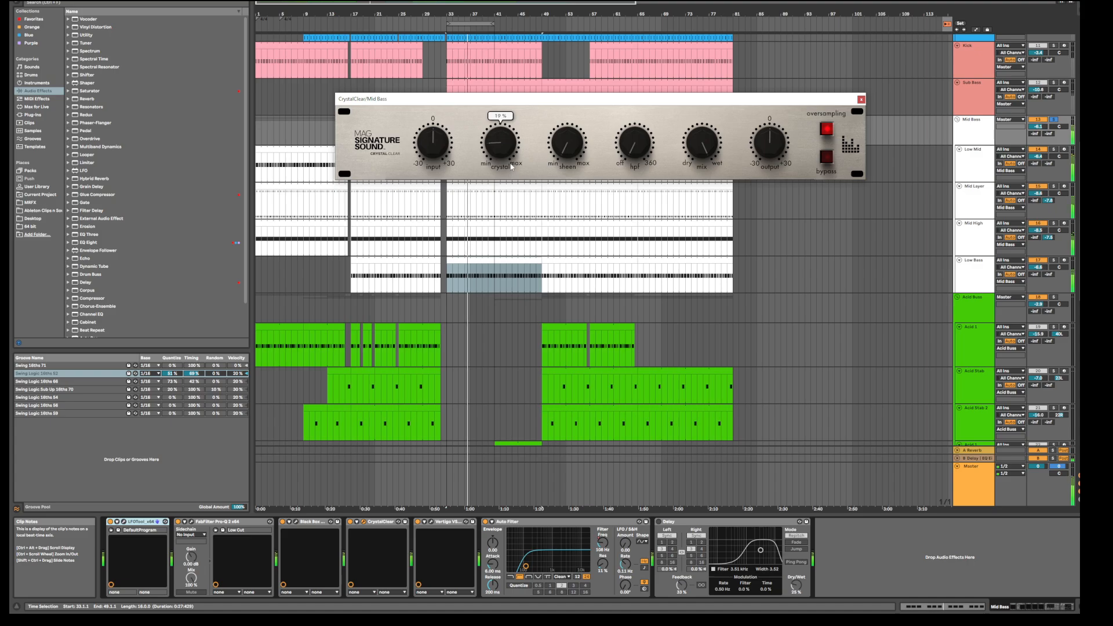
pyautogui.click(351, 522)
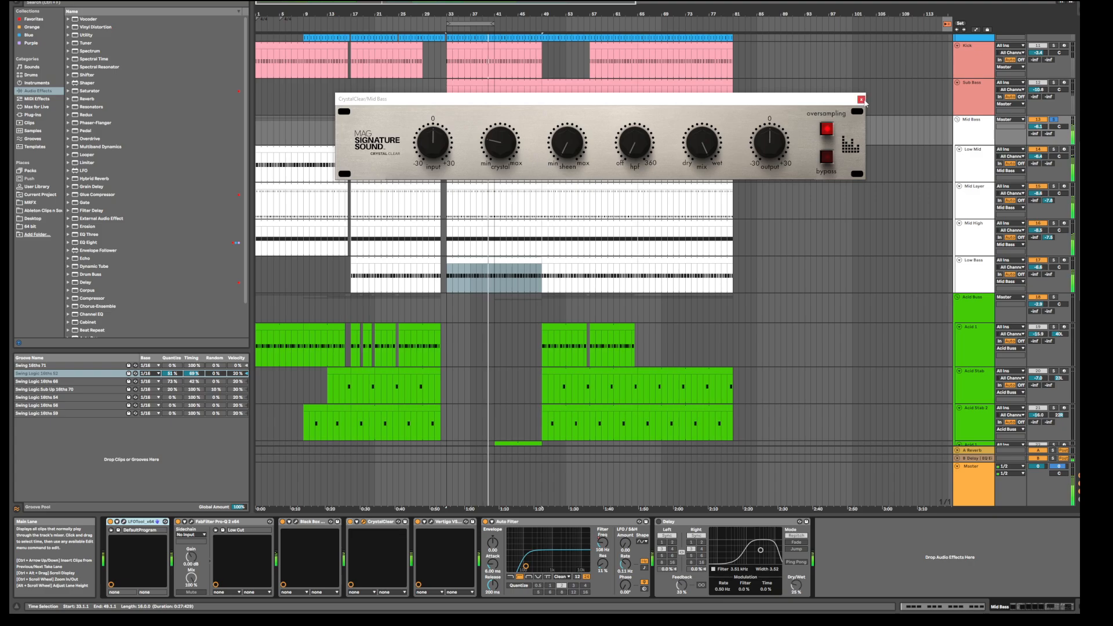
pyautogui.click(863, 98)
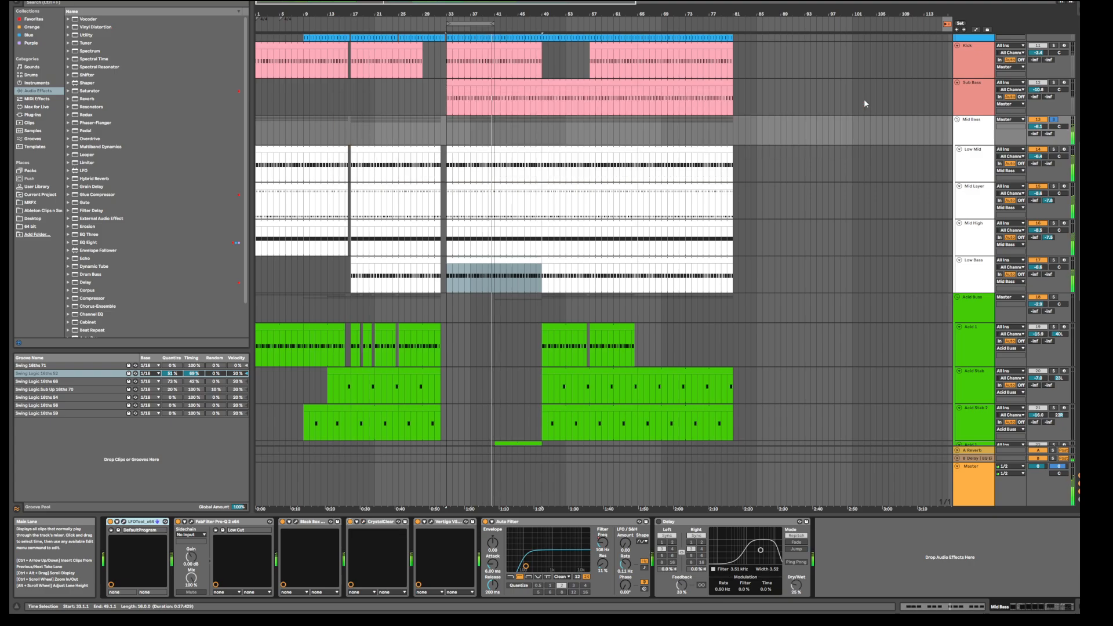
# Play Mid Bass with its Vertigo VSC-2 open, check the threshold, compare the compressor powered off and on, and close it.
pyautogui.click(431, 521)
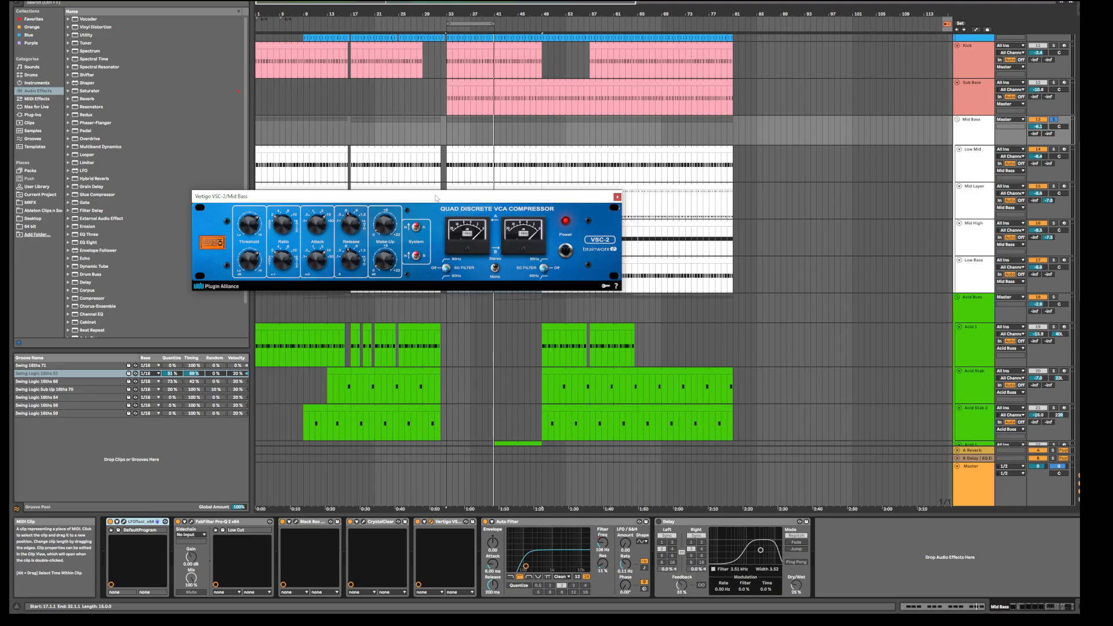
pyautogui.moveTo(438, 196); pyautogui.dragTo(674, 219)
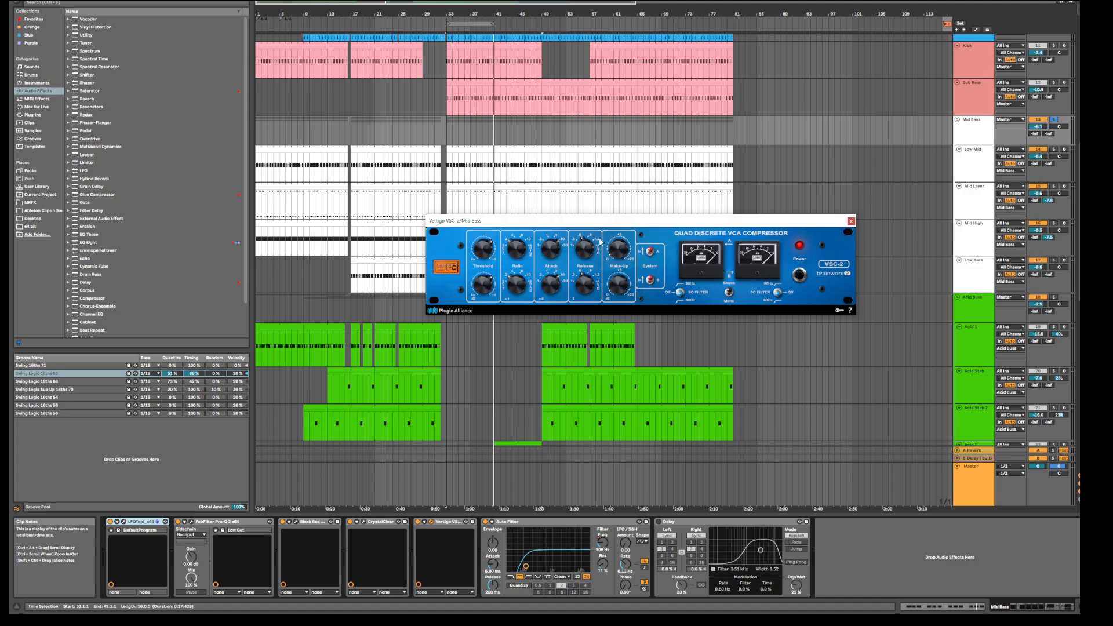
pyautogui.press('space')
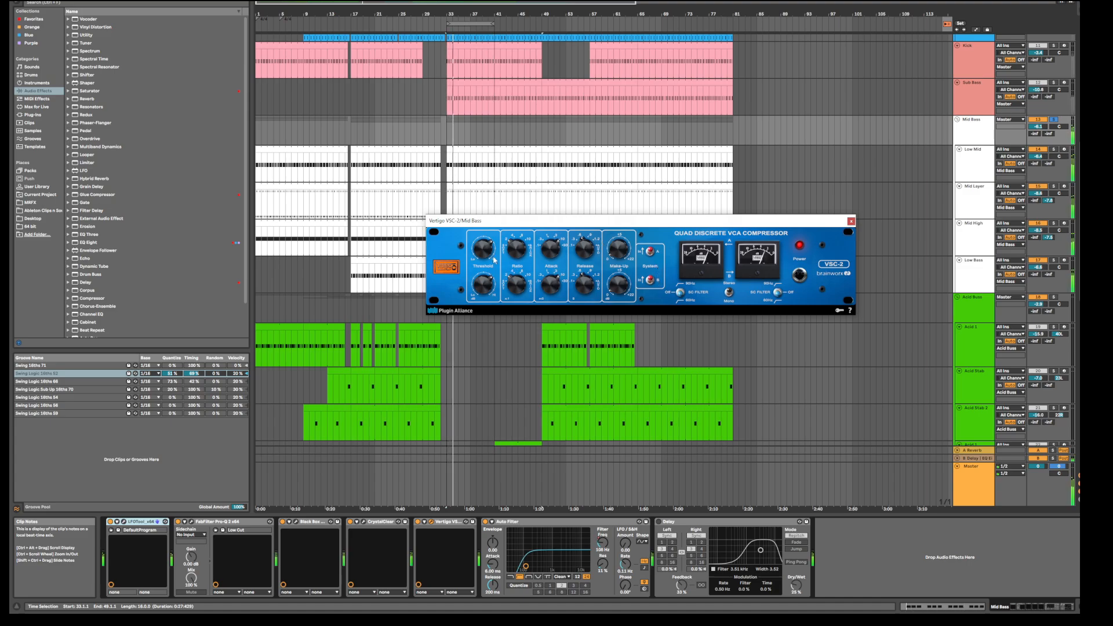
pyautogui.moveTo(489, 249)
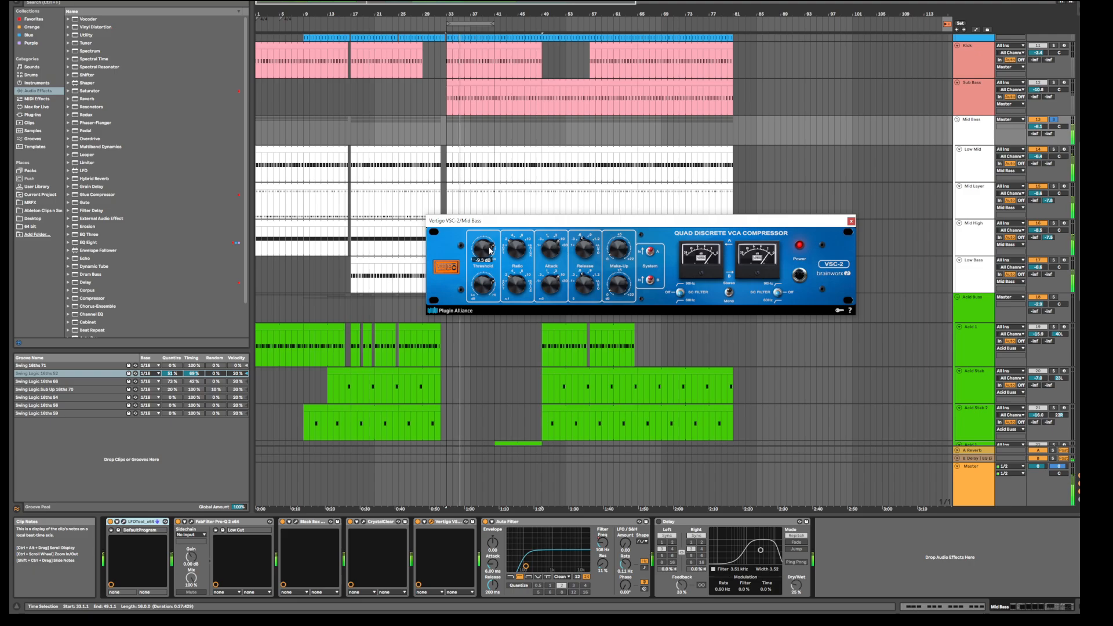
pyautogui.scroll(-1, 489, 250)
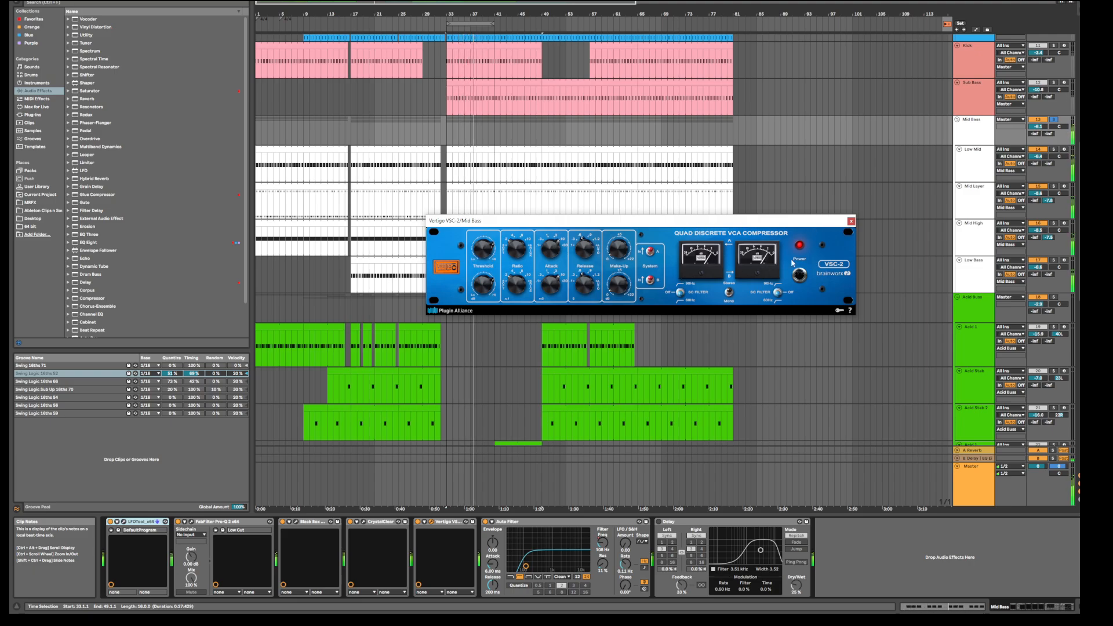
pyautogui.click(800, 276)
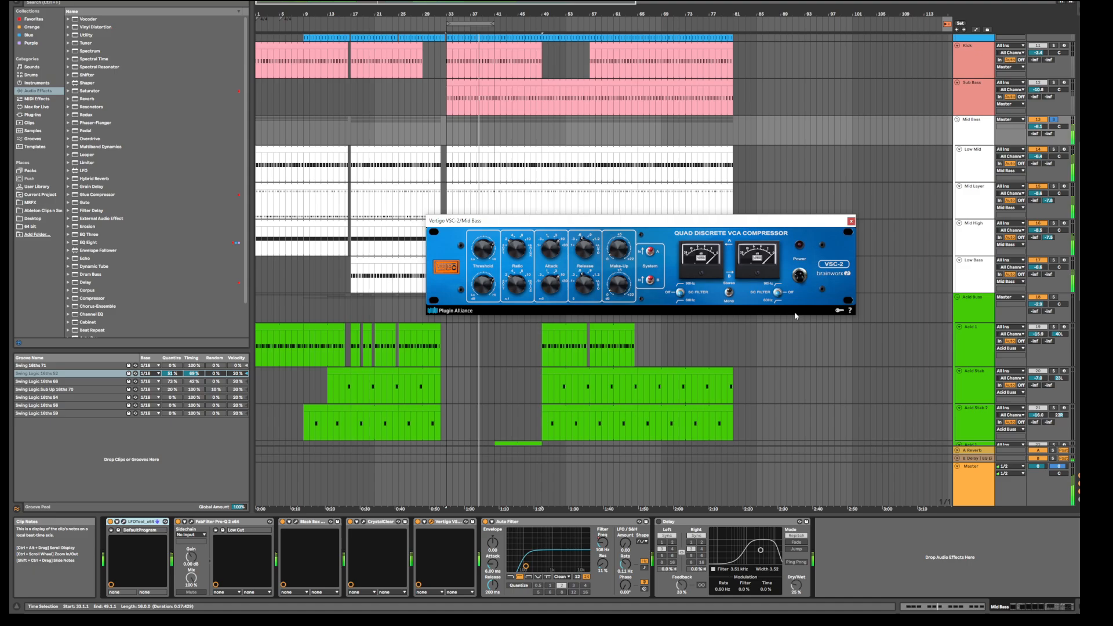
pyautogui.click(800, 277)
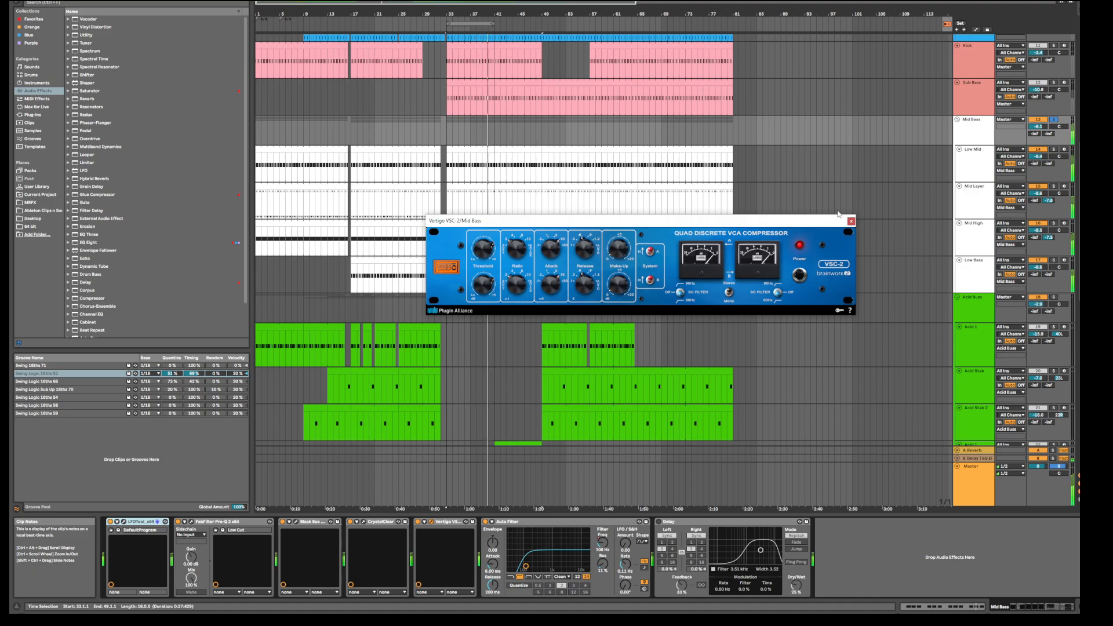
pyautogui.click(851, 221)
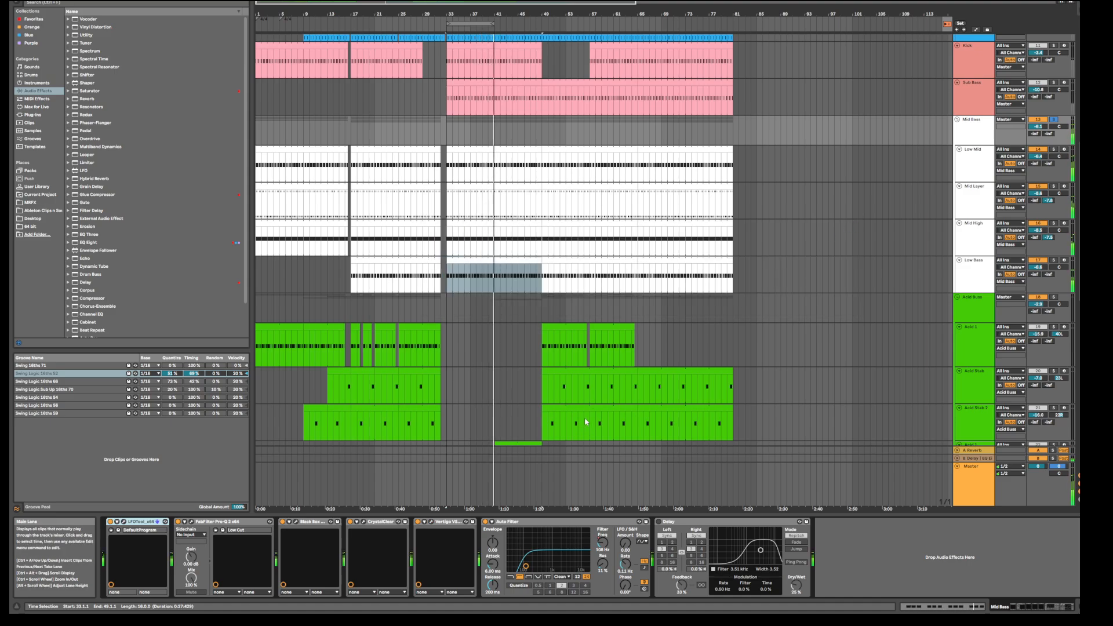
# In Session View, examine the Delay and EQ Eight on return B while playing the Mid Bass layers' sends.
pyautogui.press('Tab')
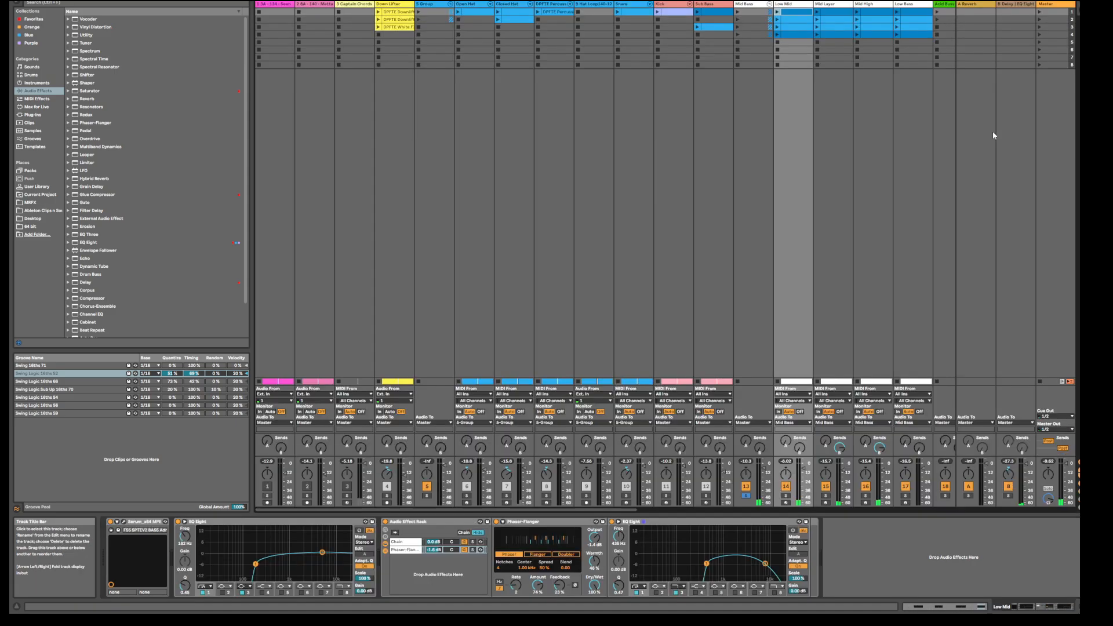
pyautogui.click(764, 17)
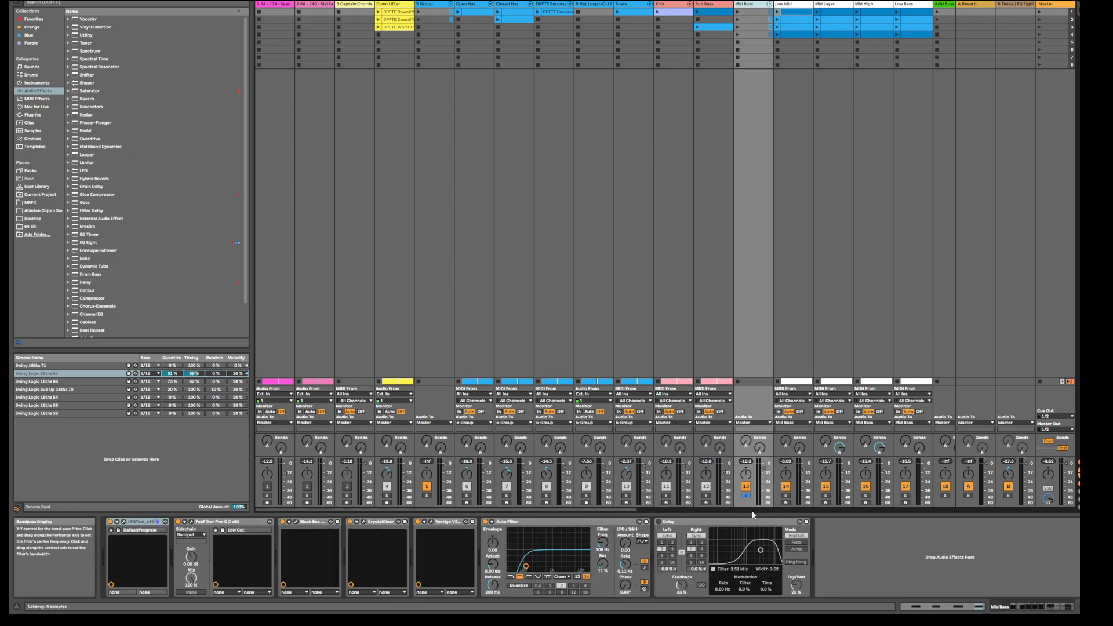
pyautogui.click(1013, 6)
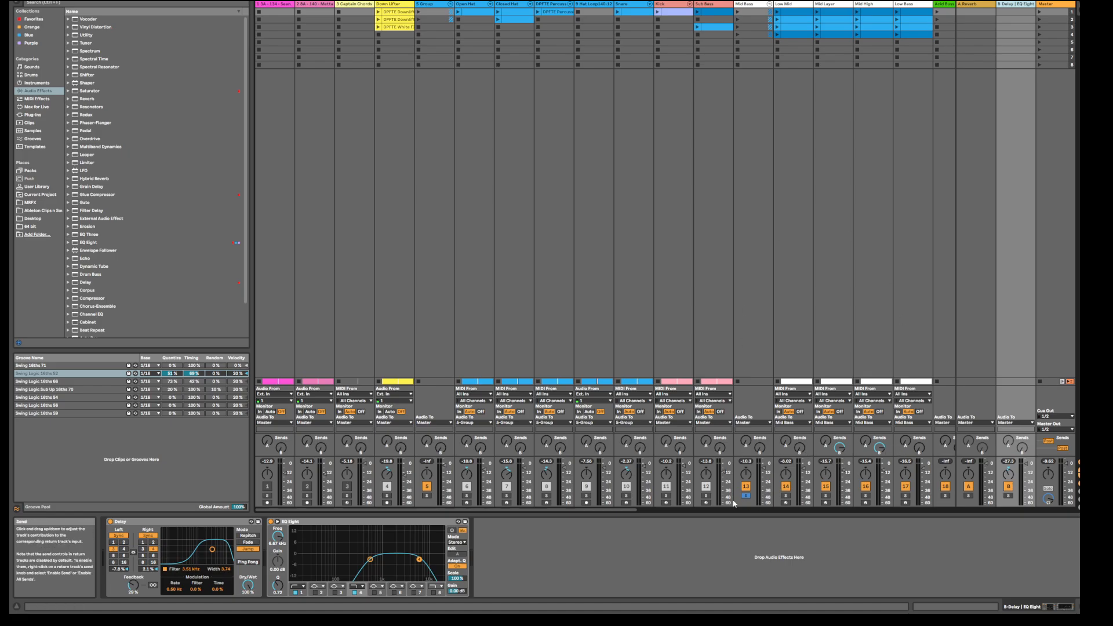
pyautogui.press('space')
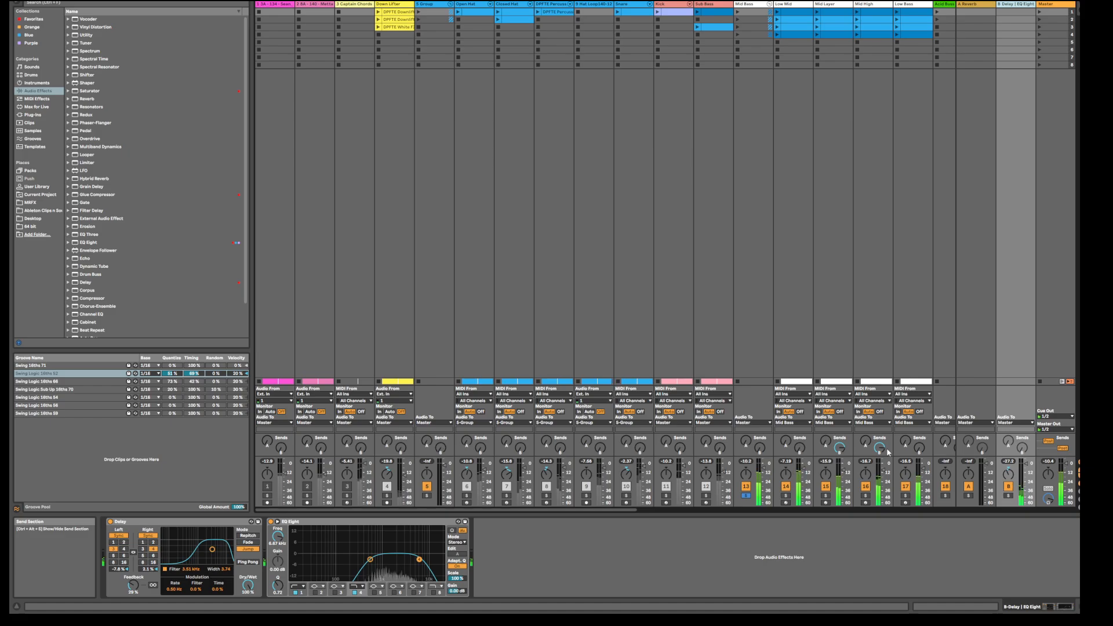
pyautogui.press('space')
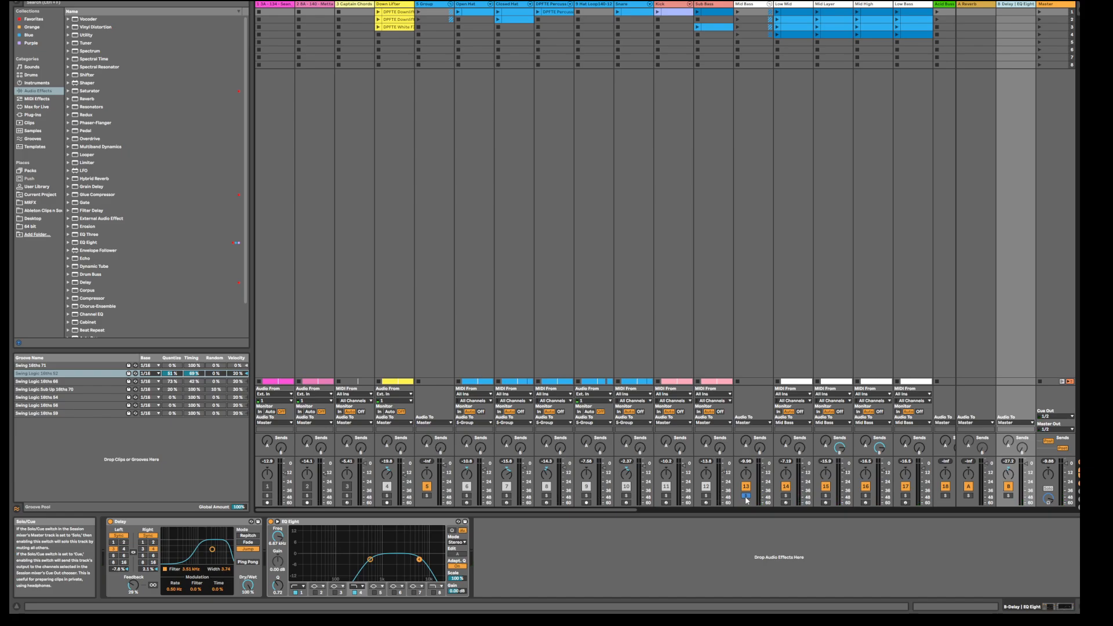
# Return to Arrangement View, play the full mix with Mid Bass unsoloed, and select the Mid Bass group.
pyautogui.press('Tab')
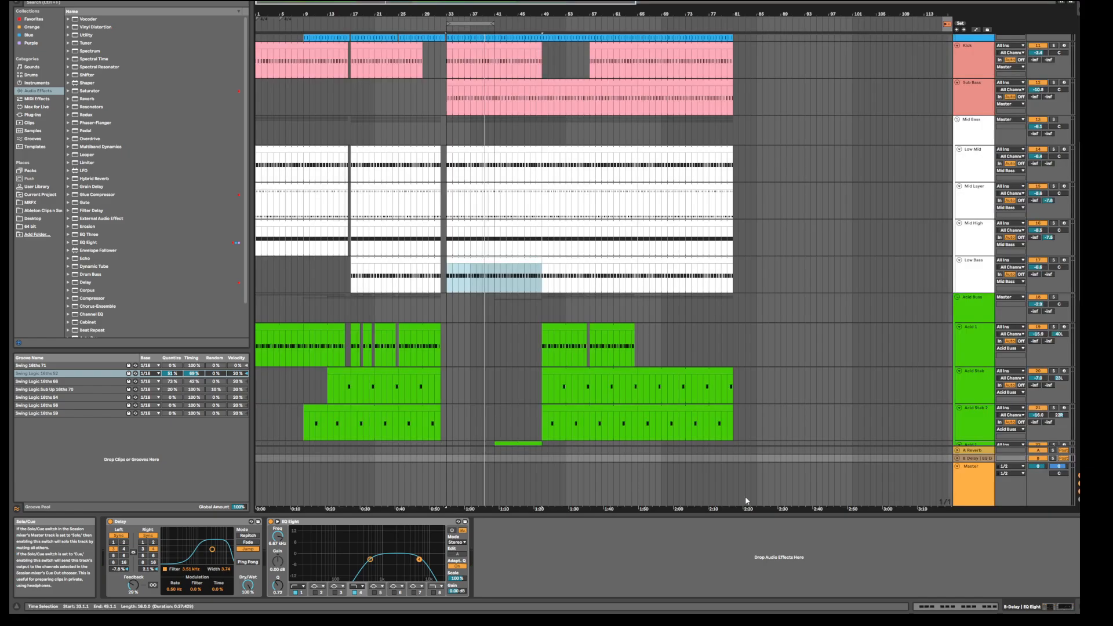
pyautogui.press('space')
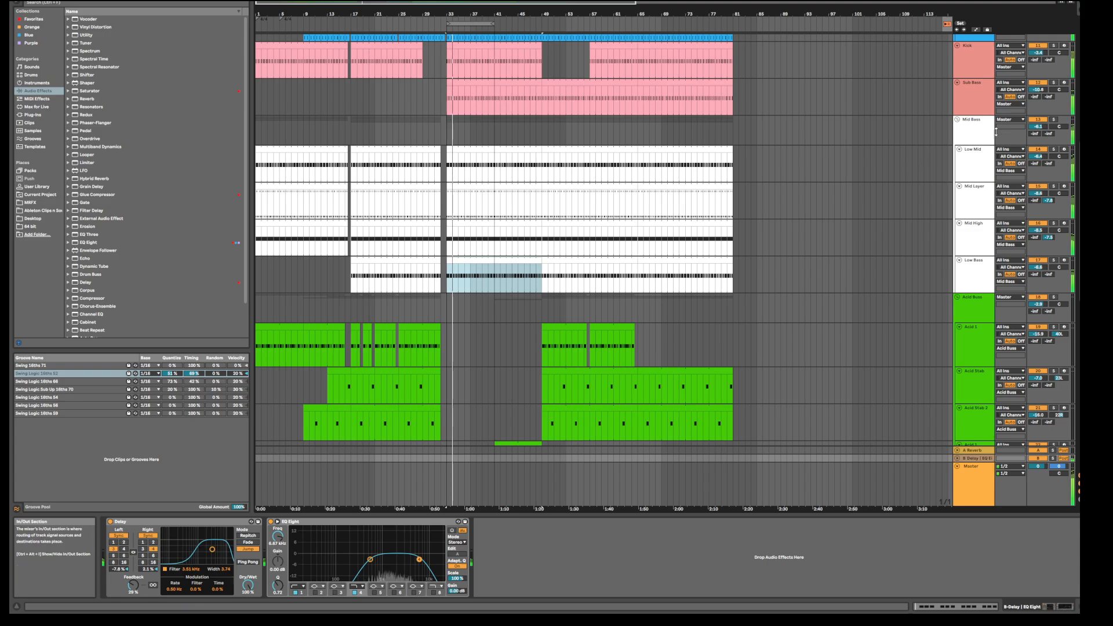
pyautogui.click(976, 130)
pyautogui.scroll(3, 904, 200)
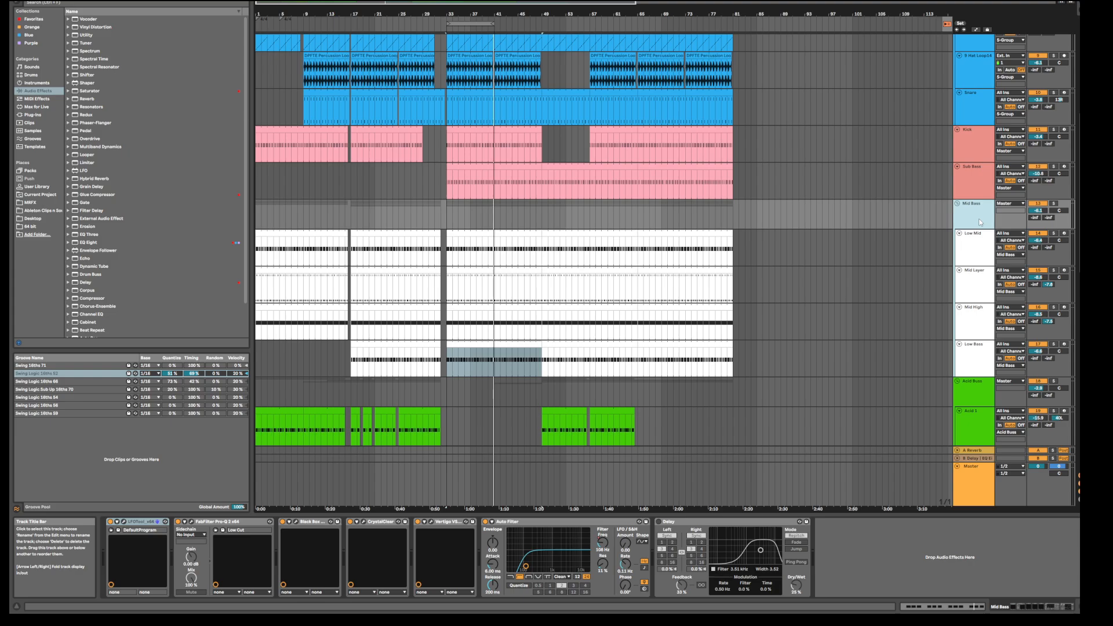
# Deactivate the Low Mid track, solo the Mid Bass group, and play the remaining layers.
pyautogui.click(975, 245)
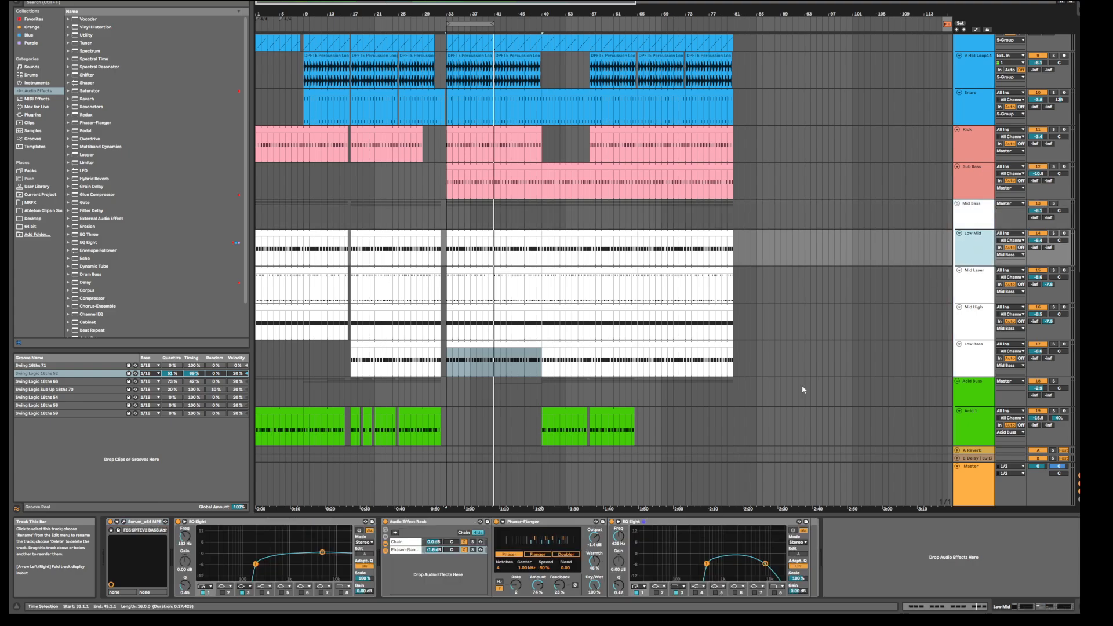
pyautogui.click(1037, 233)
pyautogui.click(1054, 204)
pyautogui.press('space')
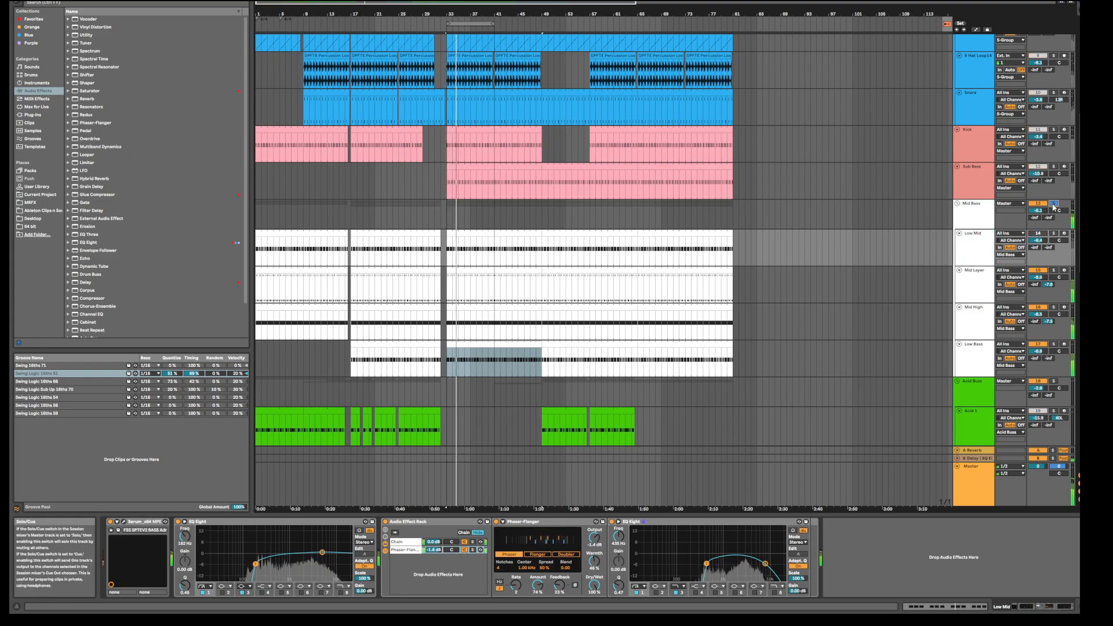
# Unsolo the Mid Bass group and play the full mix with the Low Mid layer still deactivated.
pyautogui.click(1054, 204)
pyautogui.press('space')
pyautogui.press('space')
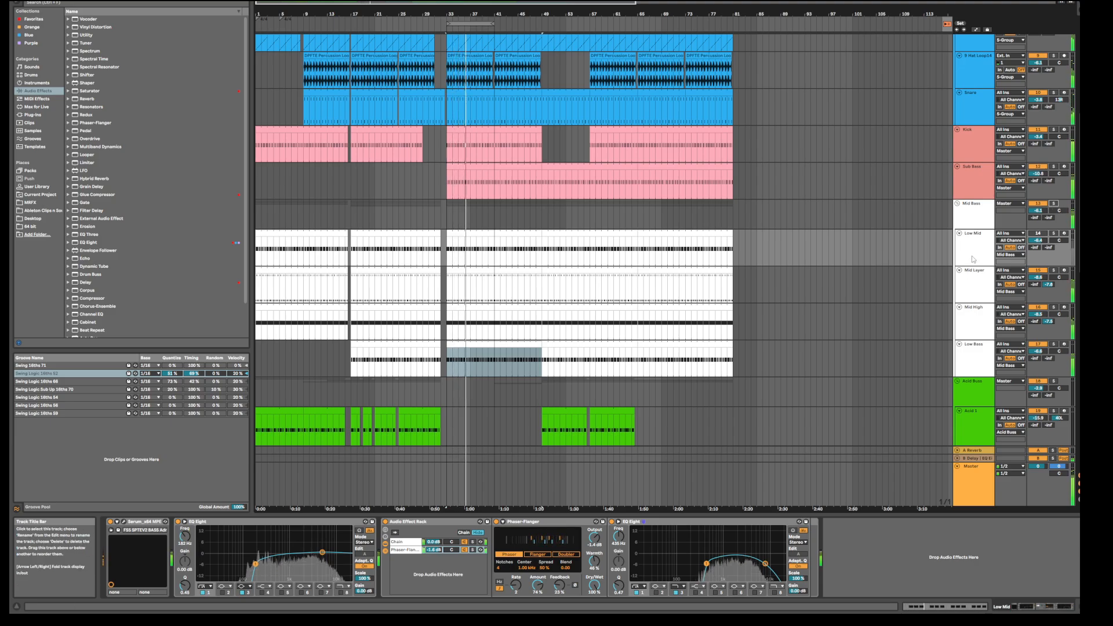
# Reactivate the Low Mid track during playback, try lowering its volume to about -10 dB, and stop playback.
pyautogui.click(1037, 233)
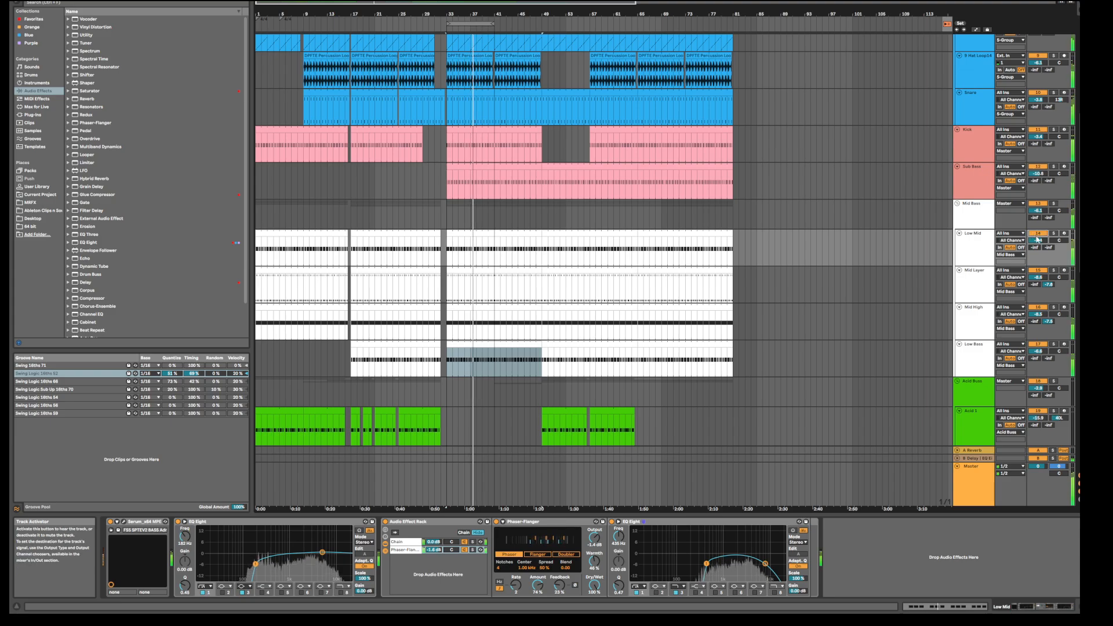
pyautogui.moveTo(1037, 240); pyautogui.dragTo(1038, 254)
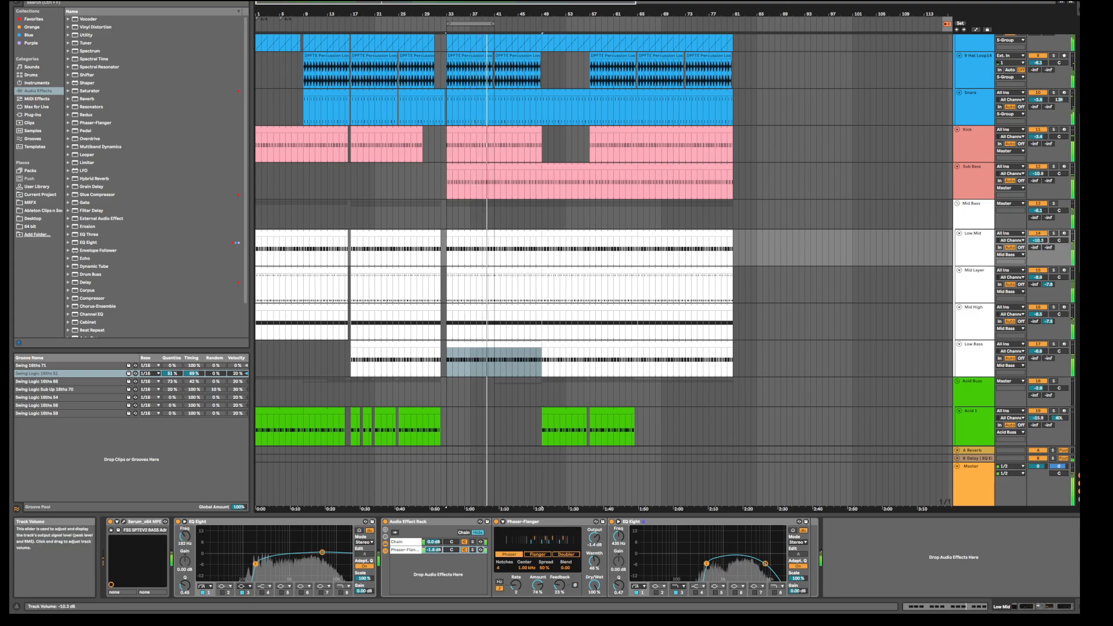
pyautogui.press('space')
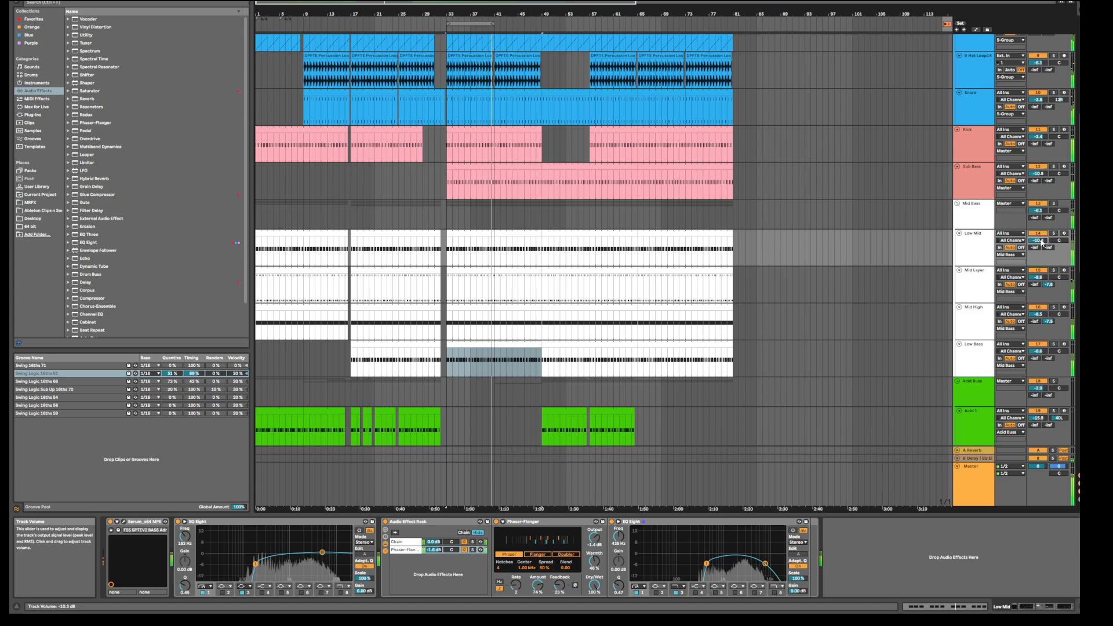
# Review the device chains of the Low Mid track, the Mid Bass group and the Mid Layer track, ending on Low Mid.
pyautogui.click(975, 252)
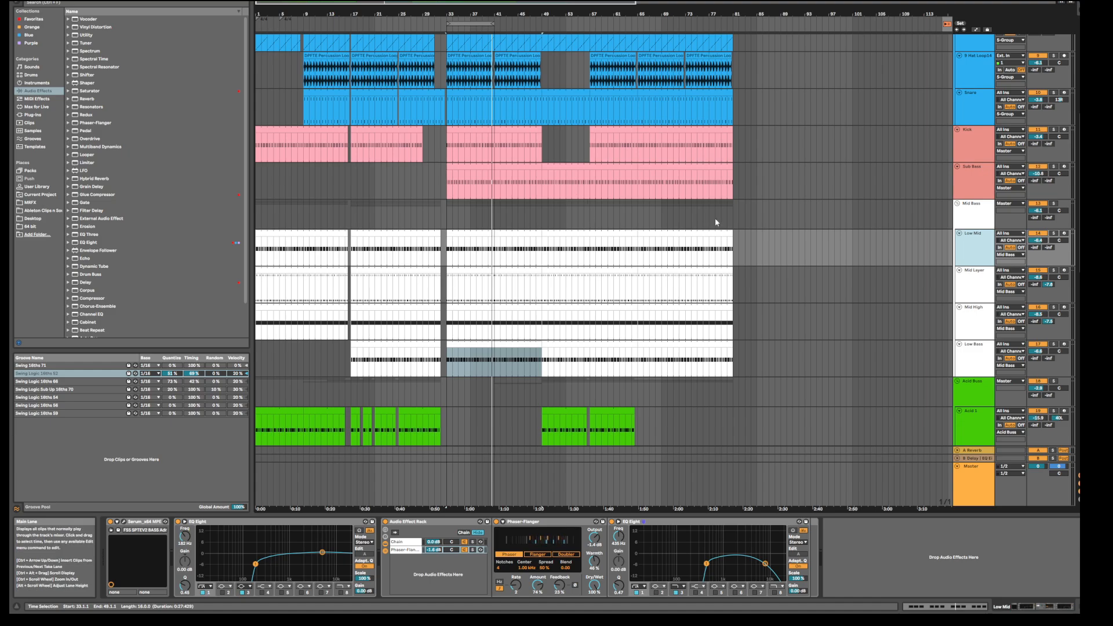
pyautogui.click(973, 204)
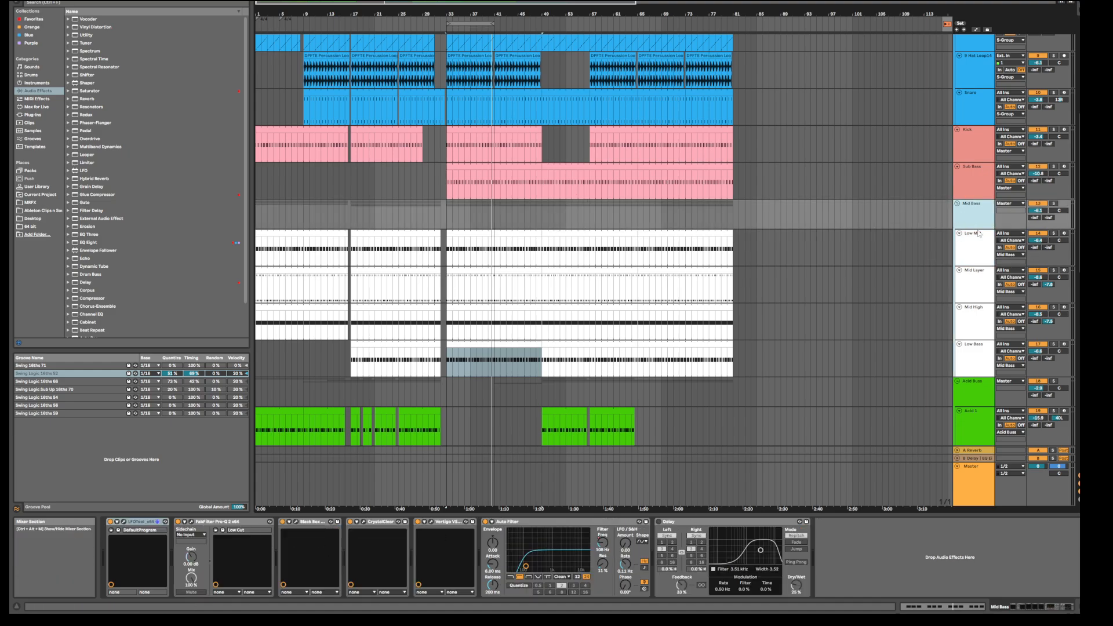
pyautogui.click(973, 280)
pyautogui.click(972, 249)
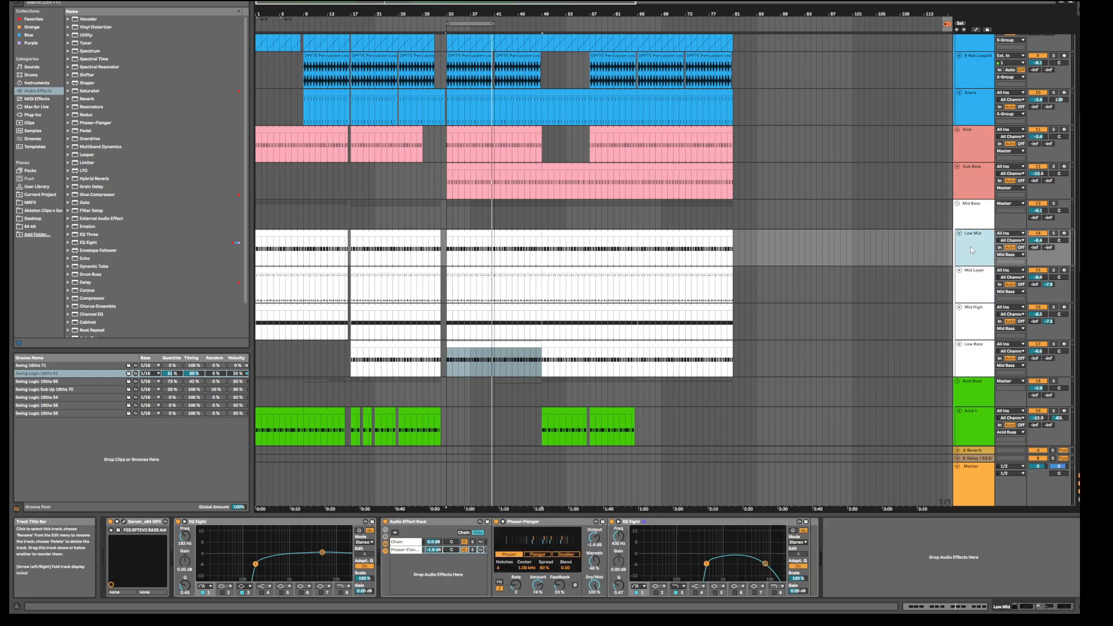